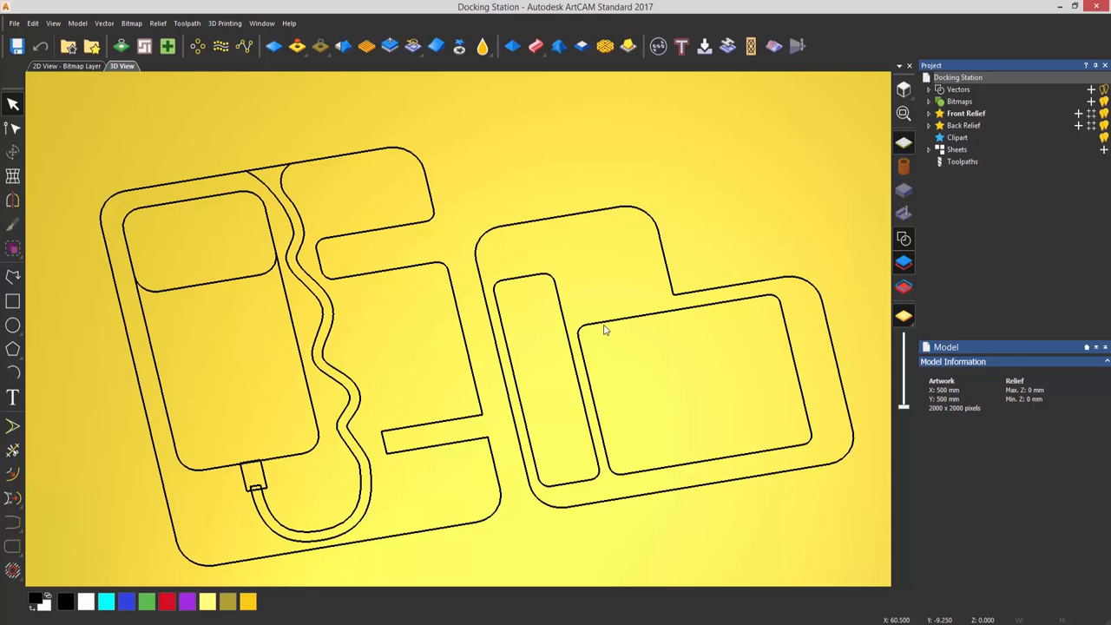
Select all the existing docking station vectors in the 2D view and delete them
click(904, 91)
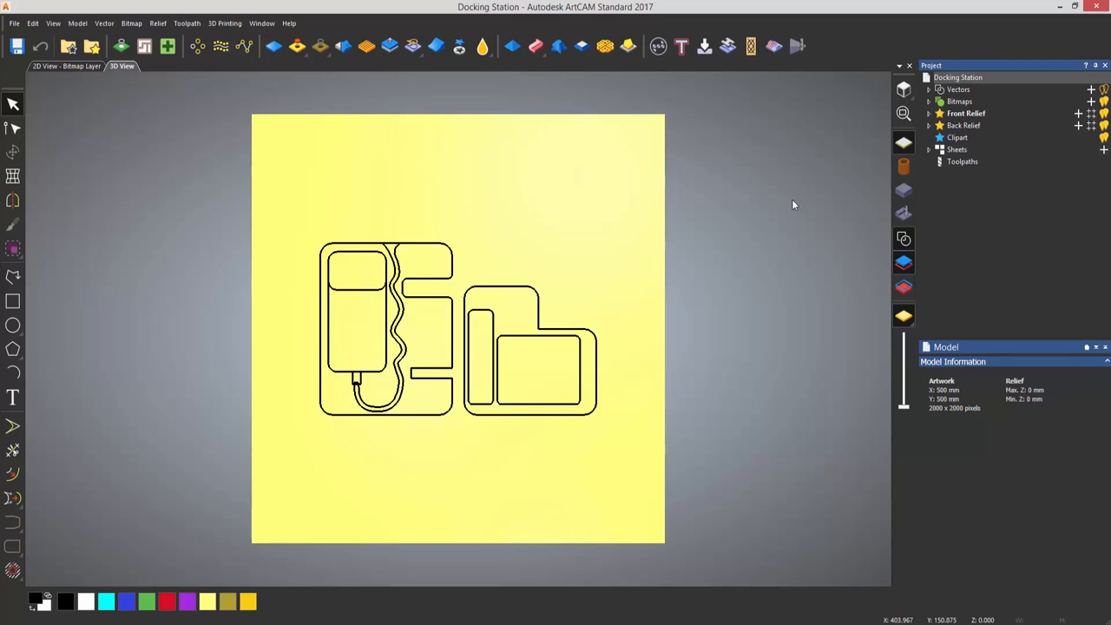
click(60, 67)
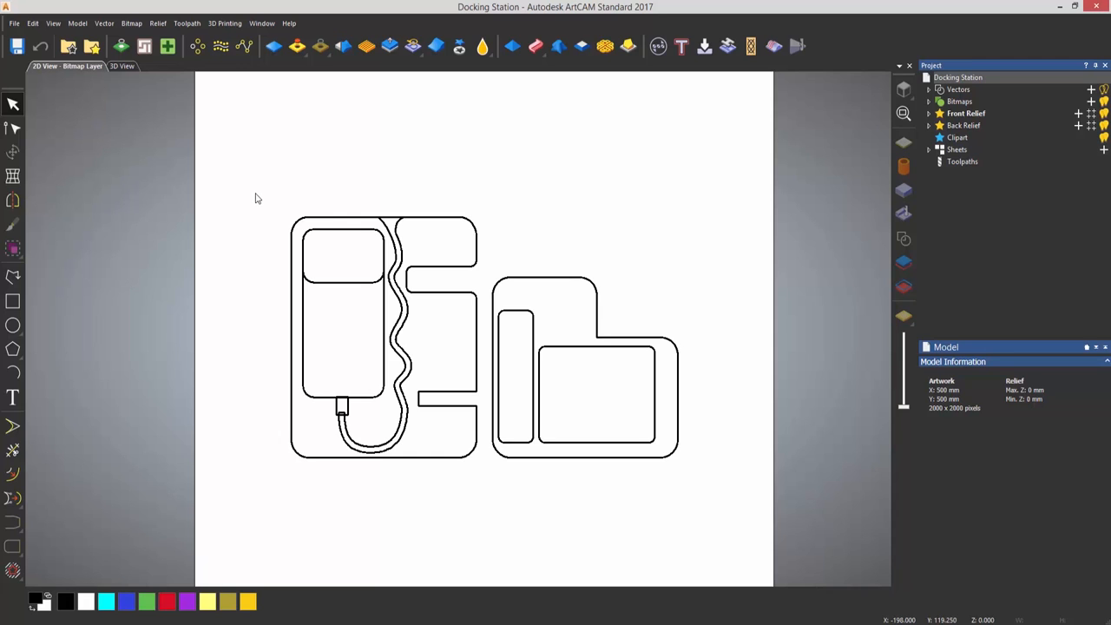
drag(252, 193, 704, 515)
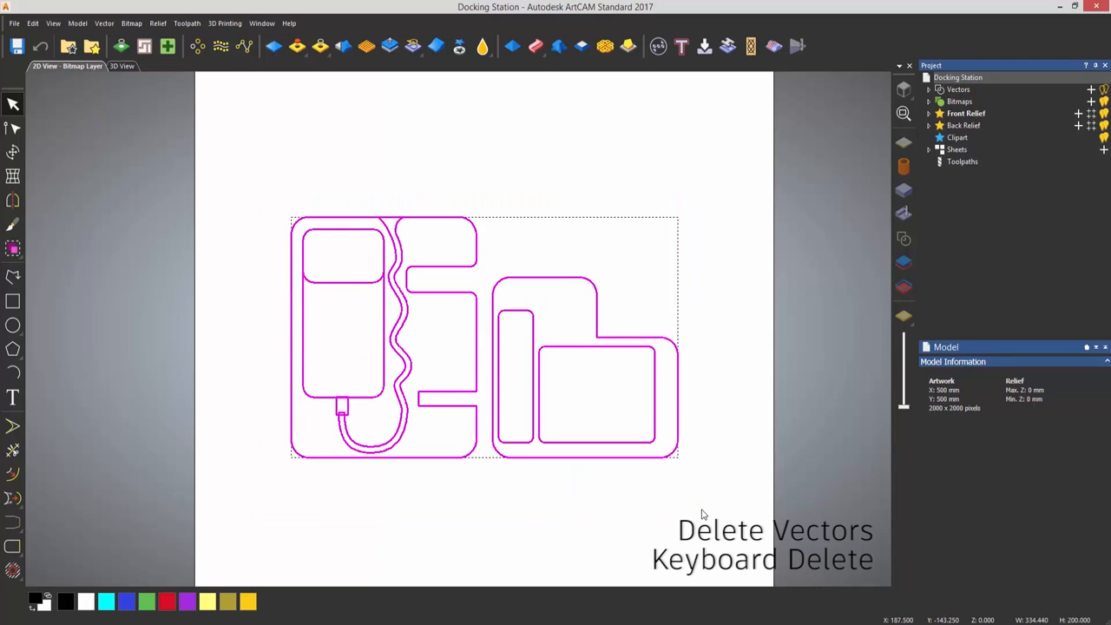
key(Delete)
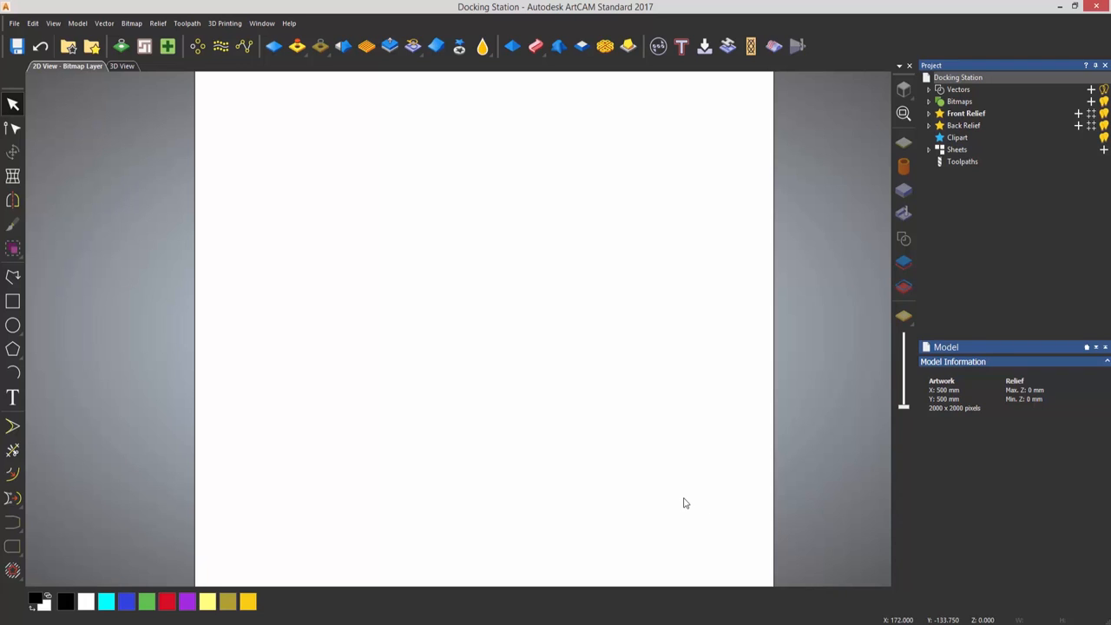
Create a rectangle 160 mm wide and 200 mm high with a 15 mm corner radius
scroll(446, 322, up, 2)
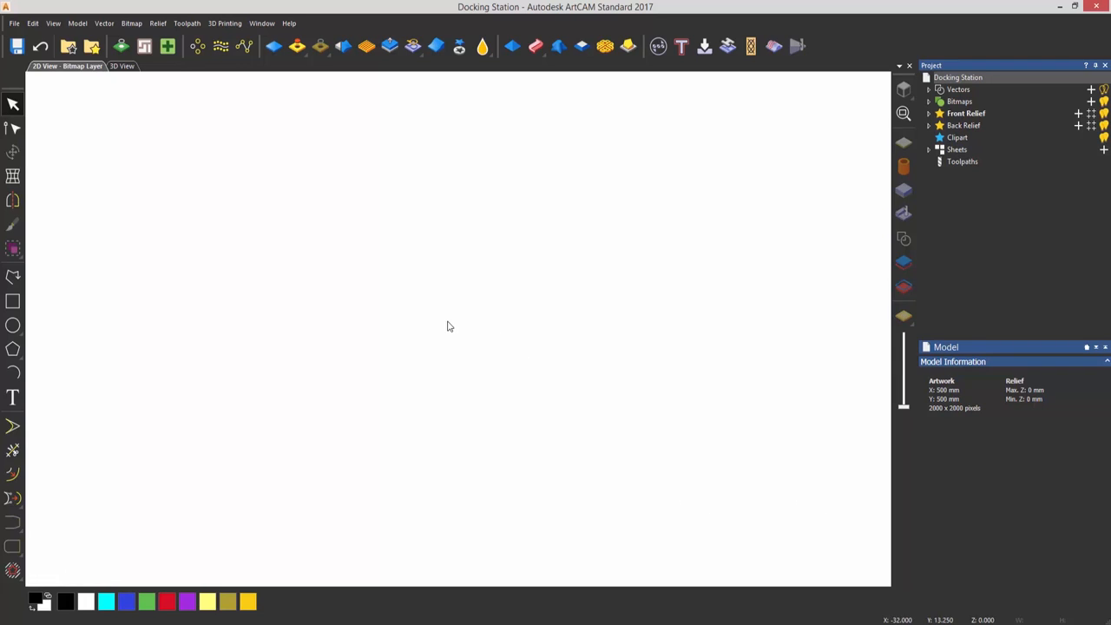
click(12, 302)
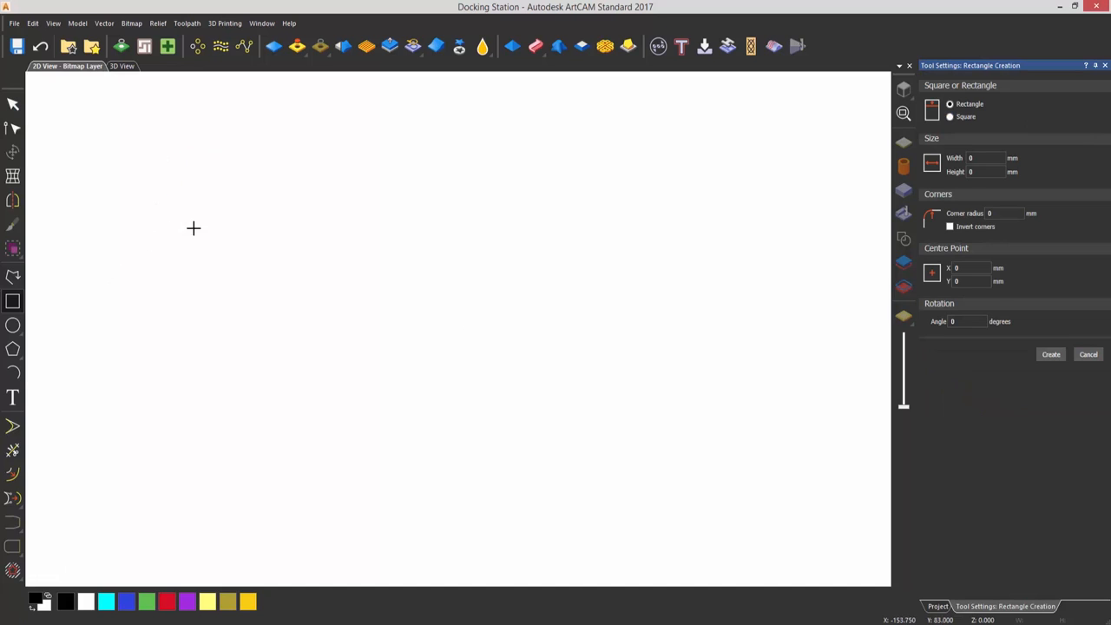
drag(166, 157, 702, 522)
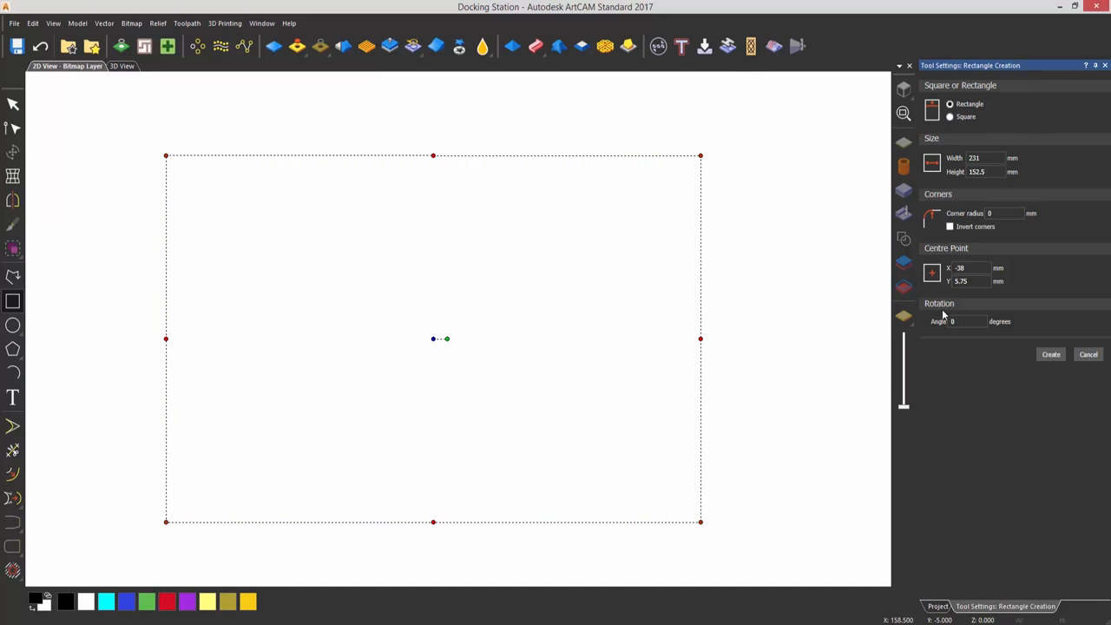
drag(987, 155, 955, 158)
text(160)
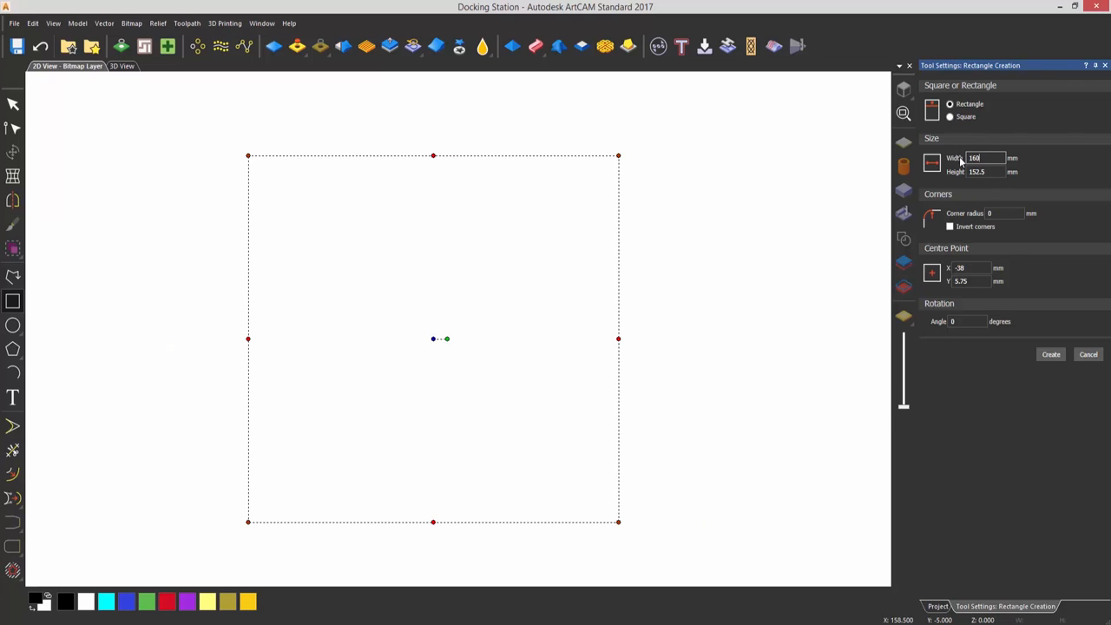
key(Tab)
text(200)
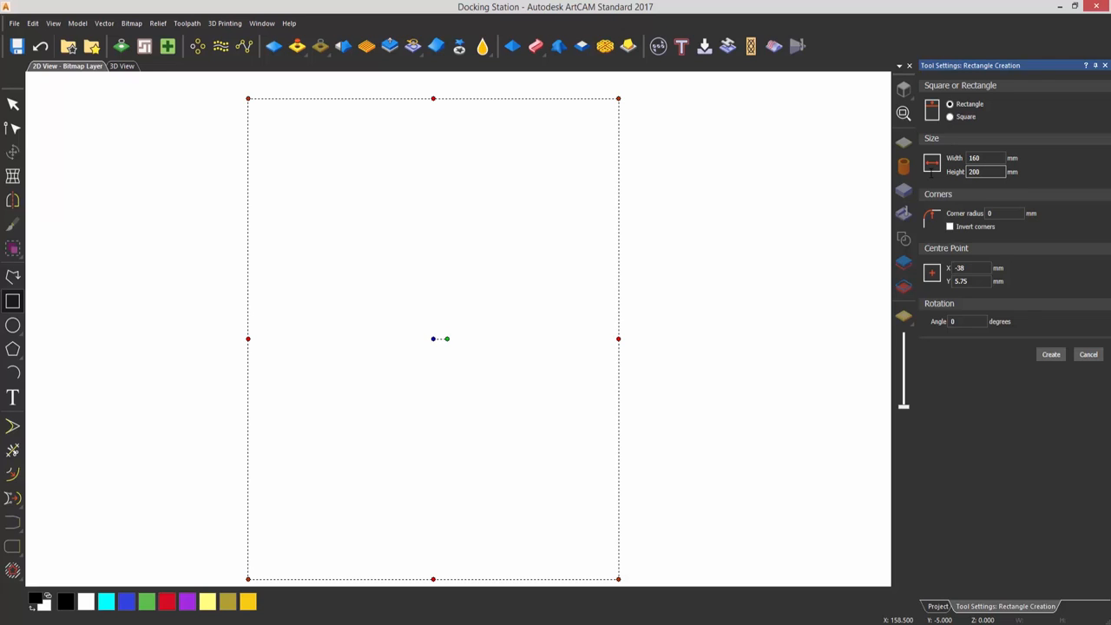
click(998, 214)
drag(998, 214, 936, 197)
text(15)
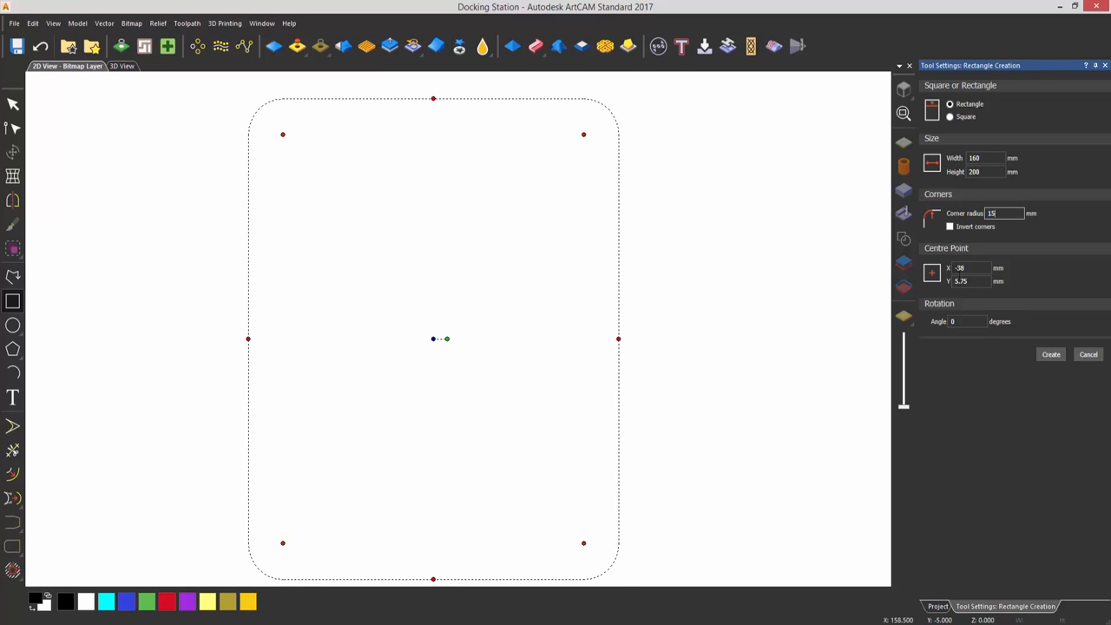
click(1051, 355)
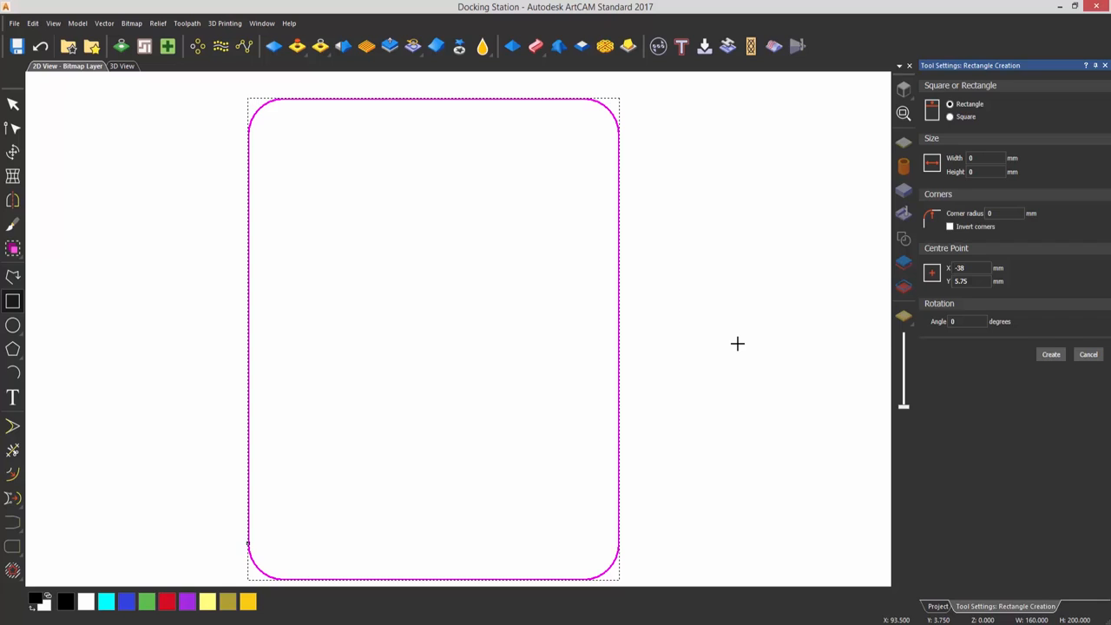
key(Escape)
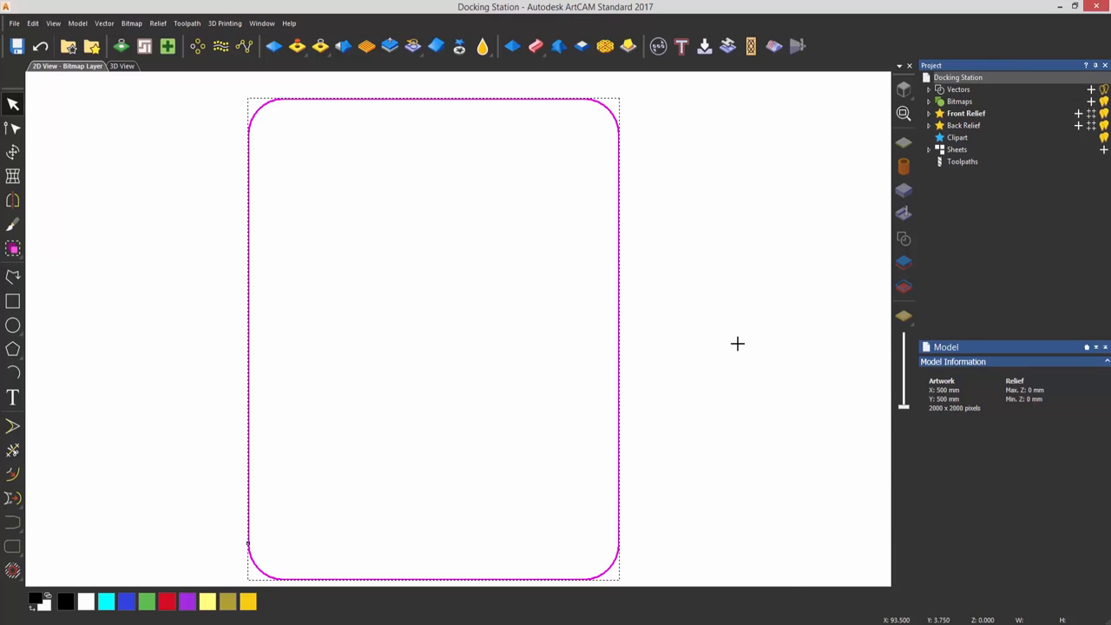
Centre the rounded rectangle in the model and deselect it
scroll(675, 353, down, 2)
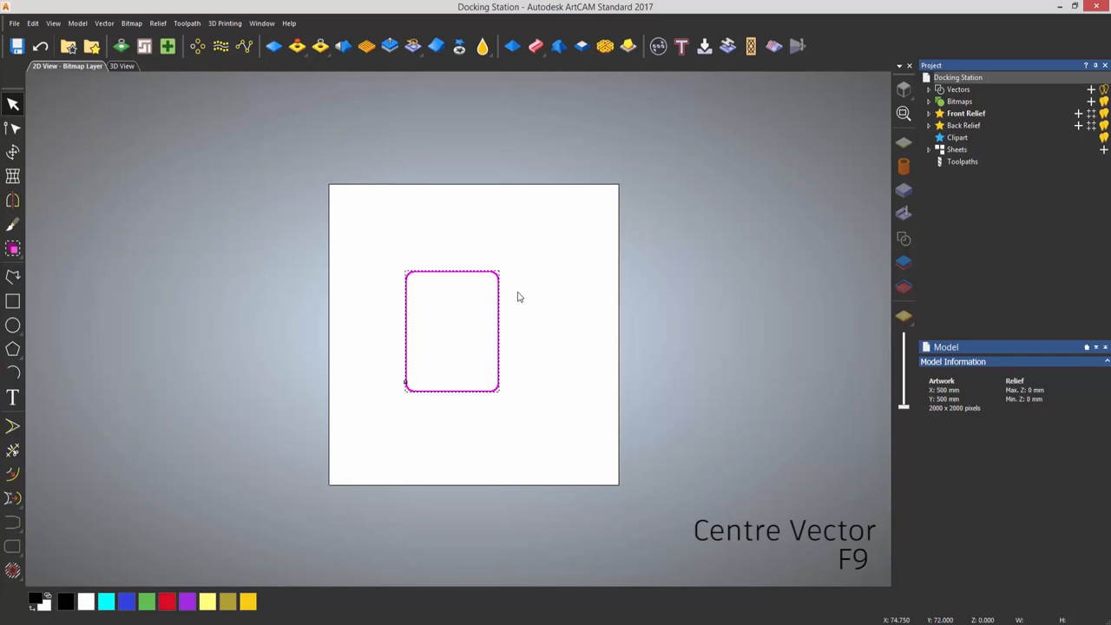
click(104, 23)
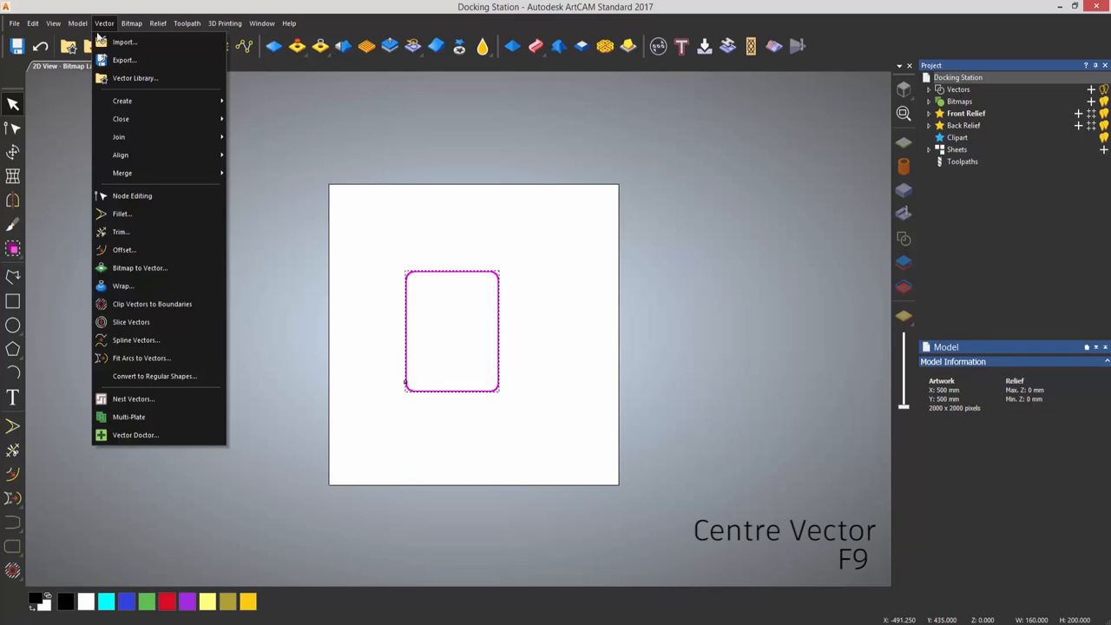
mouse_move(143, 155)
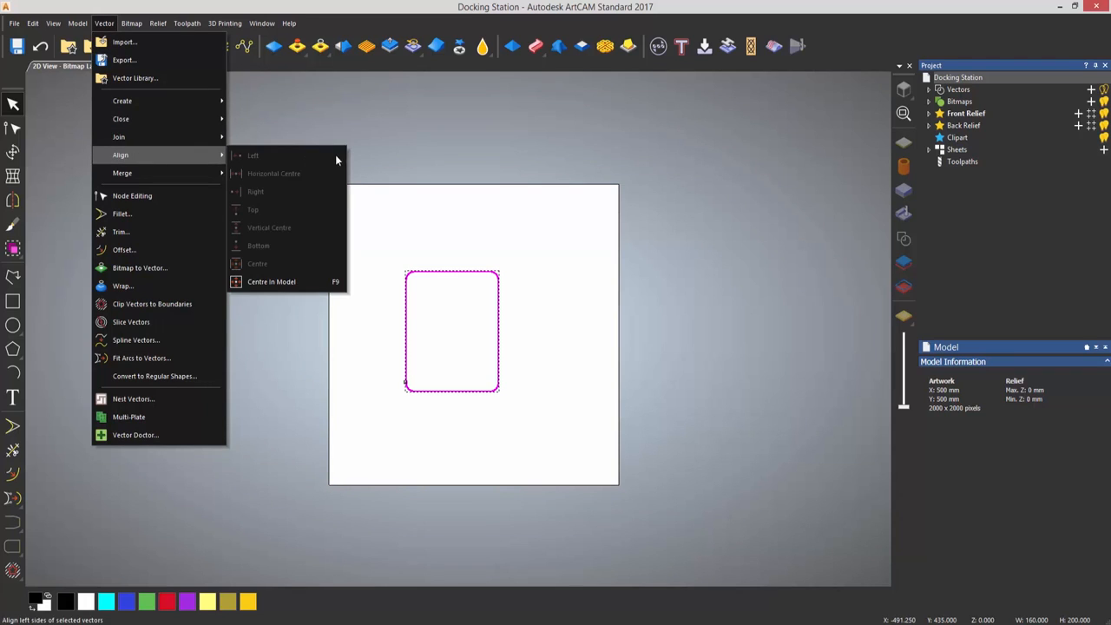
click(308, 281)
click(496, 334)
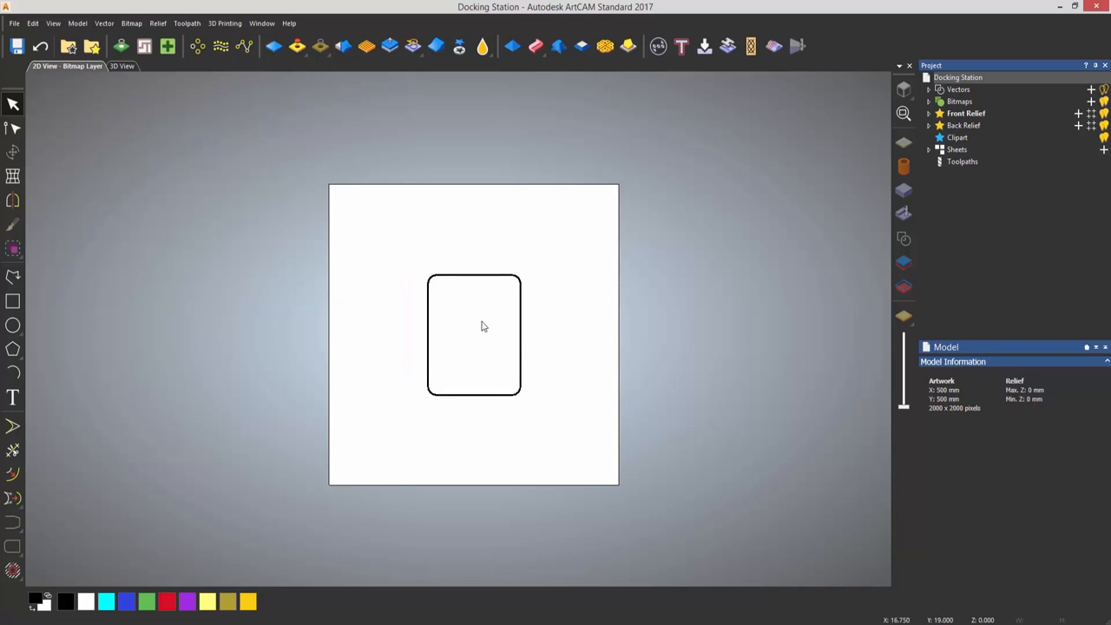
Create a second rectangle inside the first, 70 mm wide and 140 mm high, with a 10 mm corner radius
scroll(467, 338, up, 3)
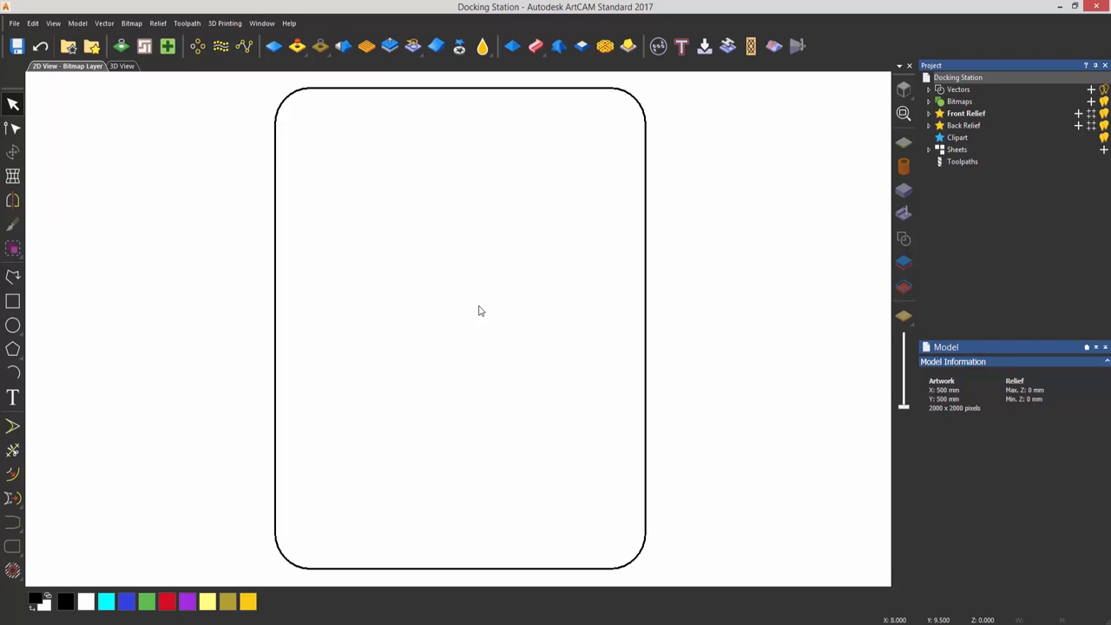
click(13, 301)
drag(393, 196, 540, 470)
double_click(977, 158)
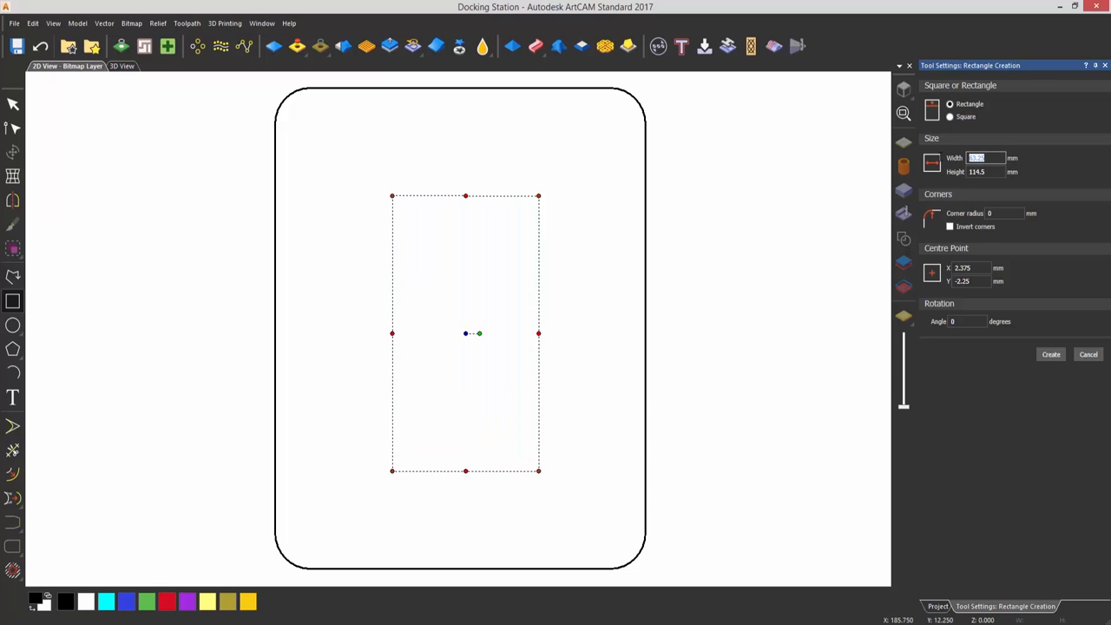
text(7)
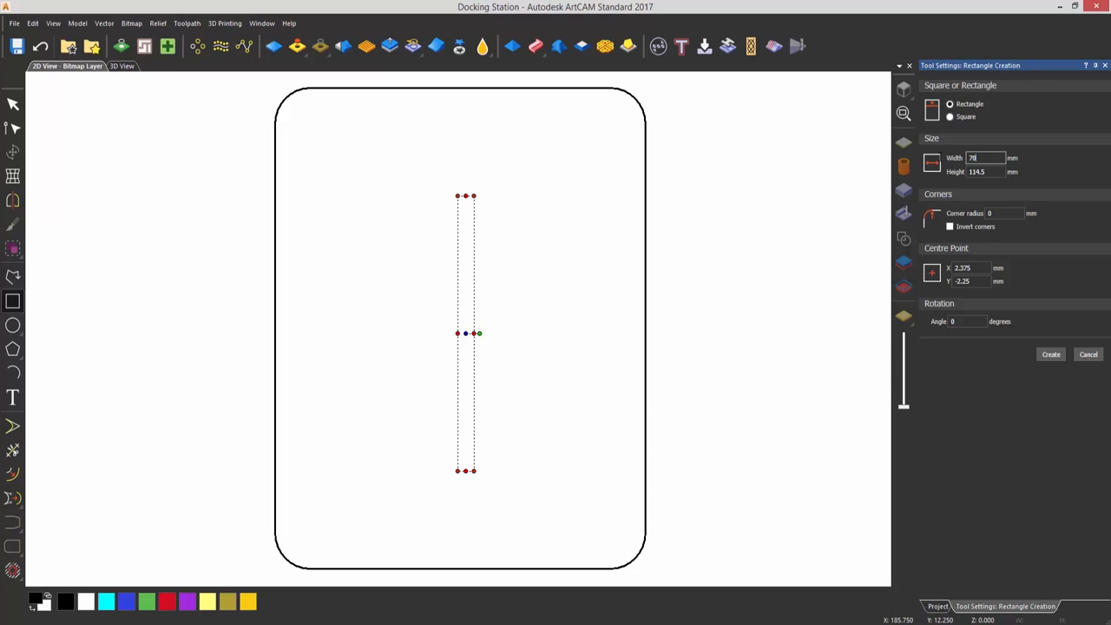
text(0)
key(Tab)
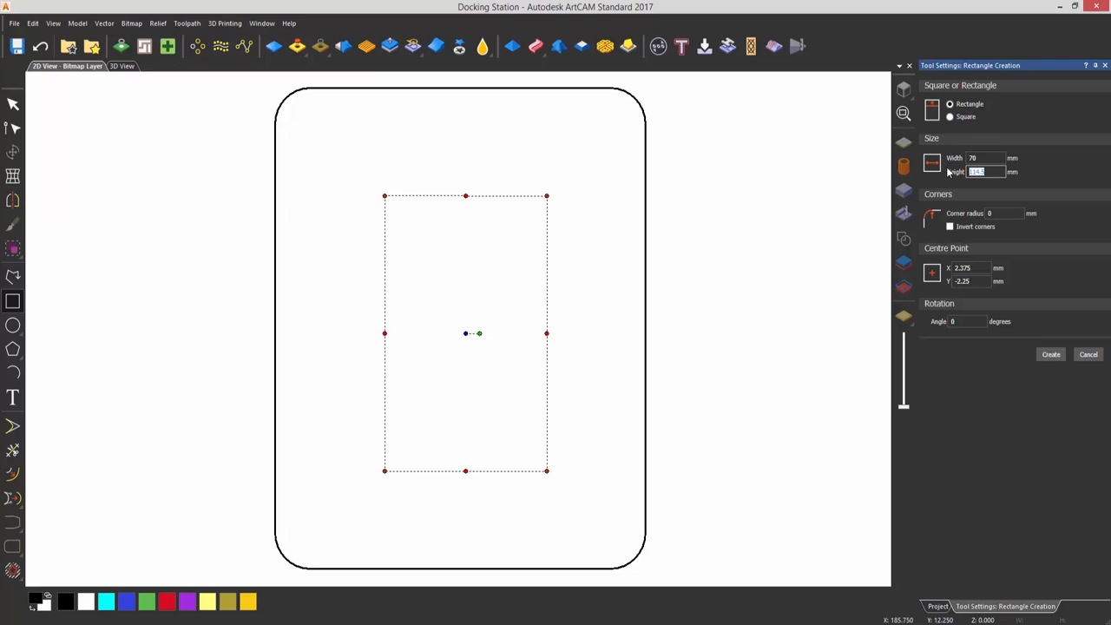
text(140)
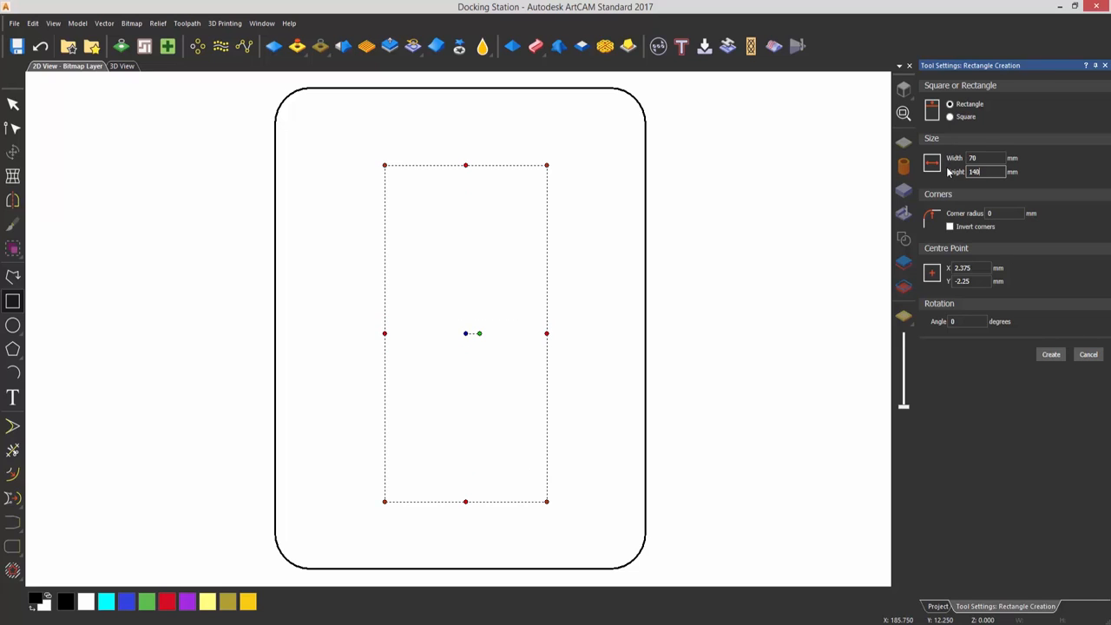
key(Tab)
text(10)
click(1051, 355)
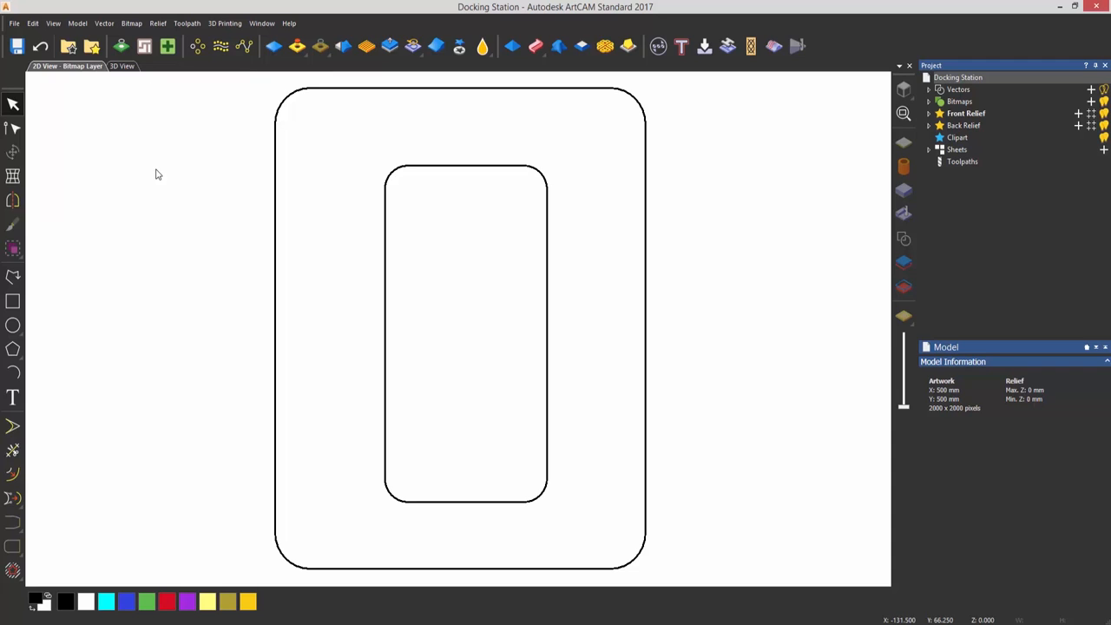
Show the rulers and add a vertical guideline positioned at -70 mm
click(53, 24)
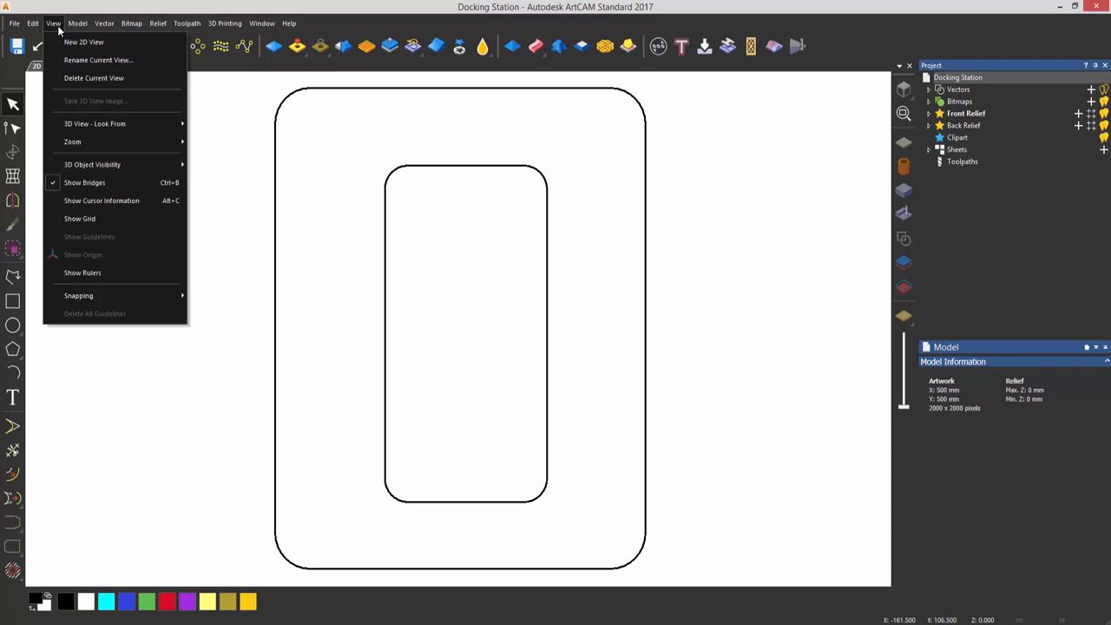
click(133, 275)
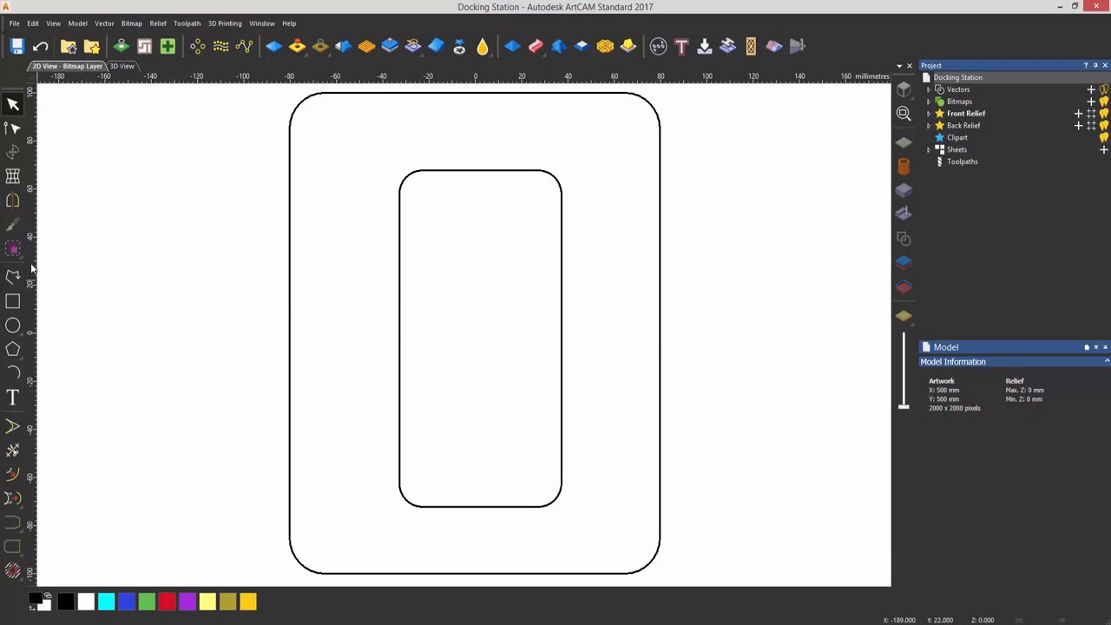
drag(29, 271, 364, 279)
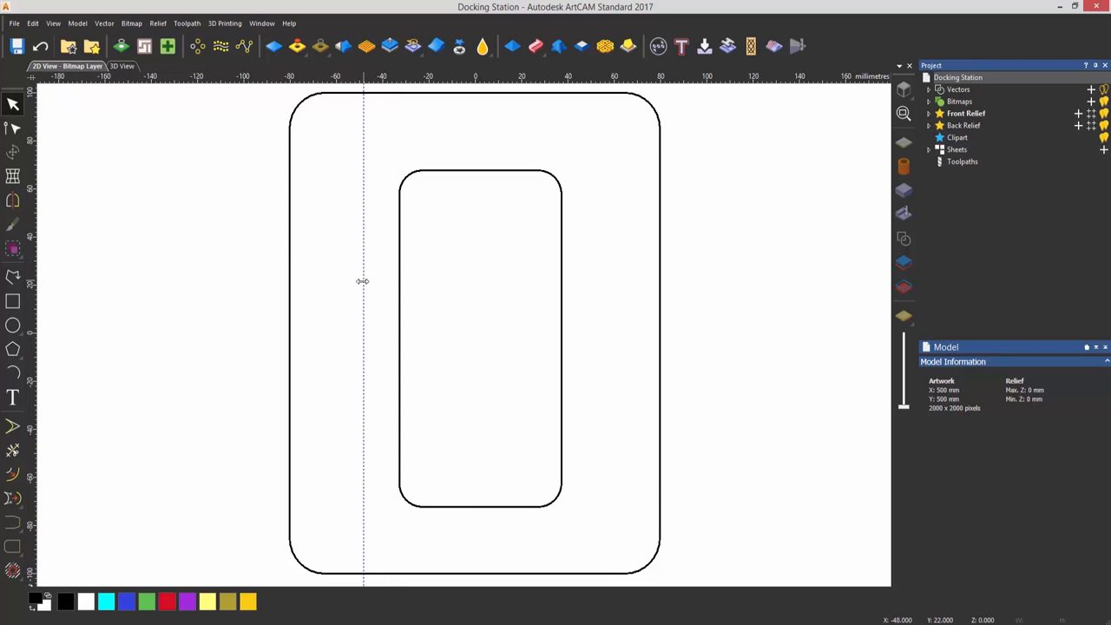
right_click(364, 283)
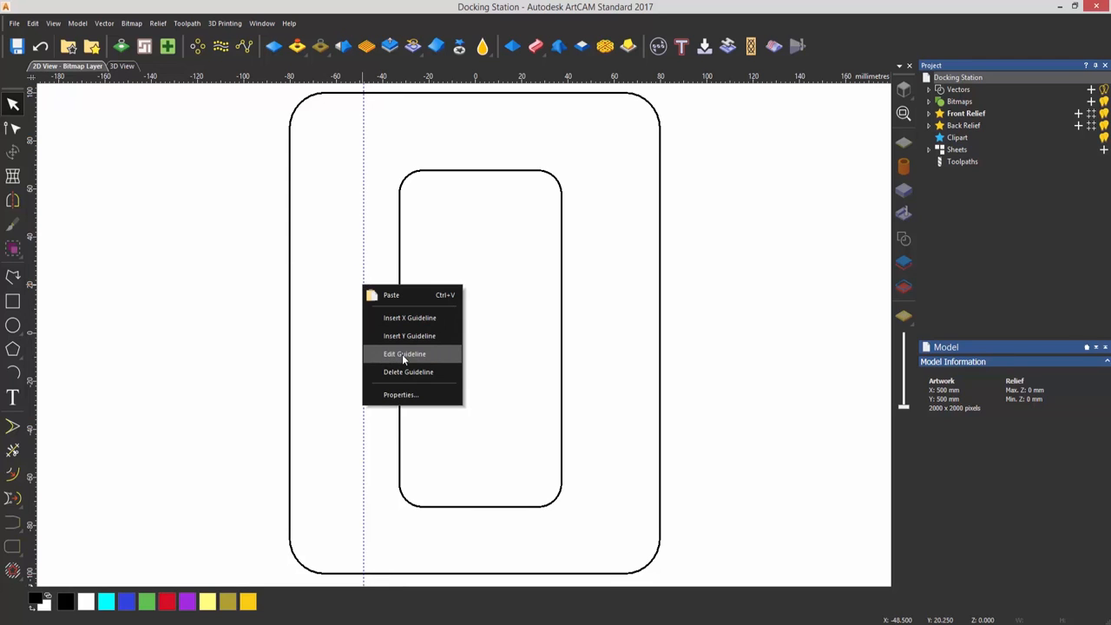
click(402, 355)
drag(700, 252, 662, 273)
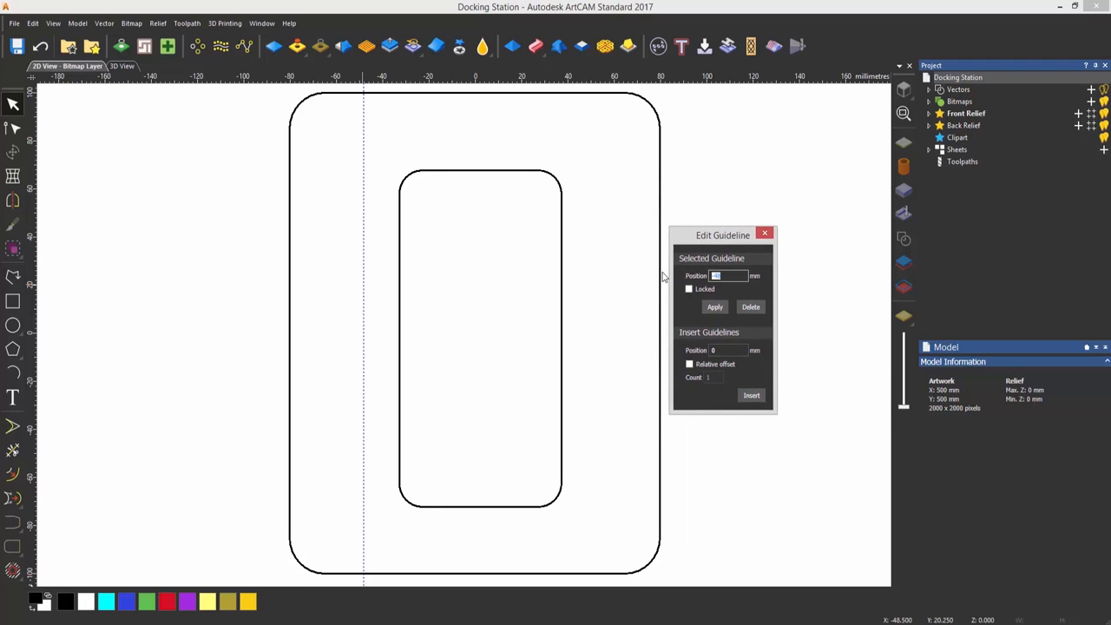
text(-70)
click(714, 307)
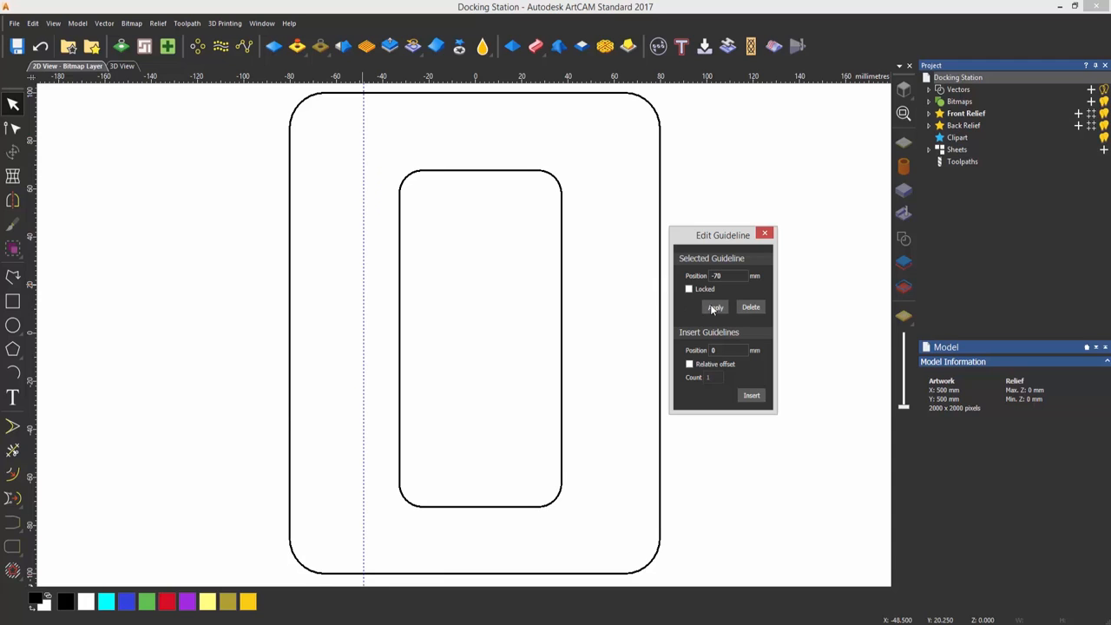
click(765, 234)
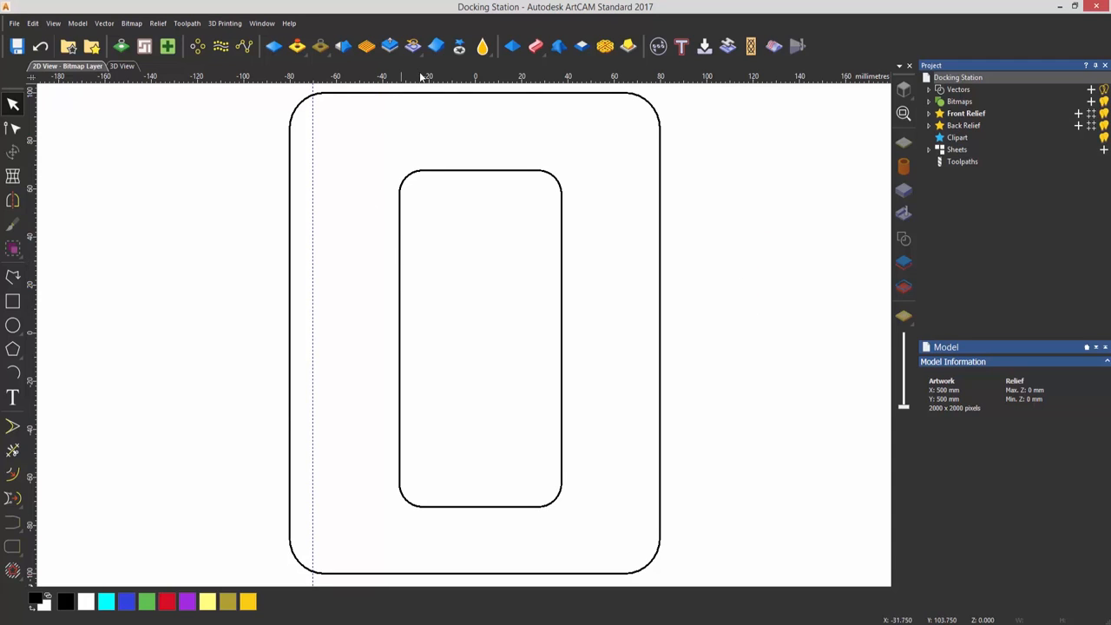
Add a horizontal guideline positioned at 90 mm
drag(422, 76, 423, 138)
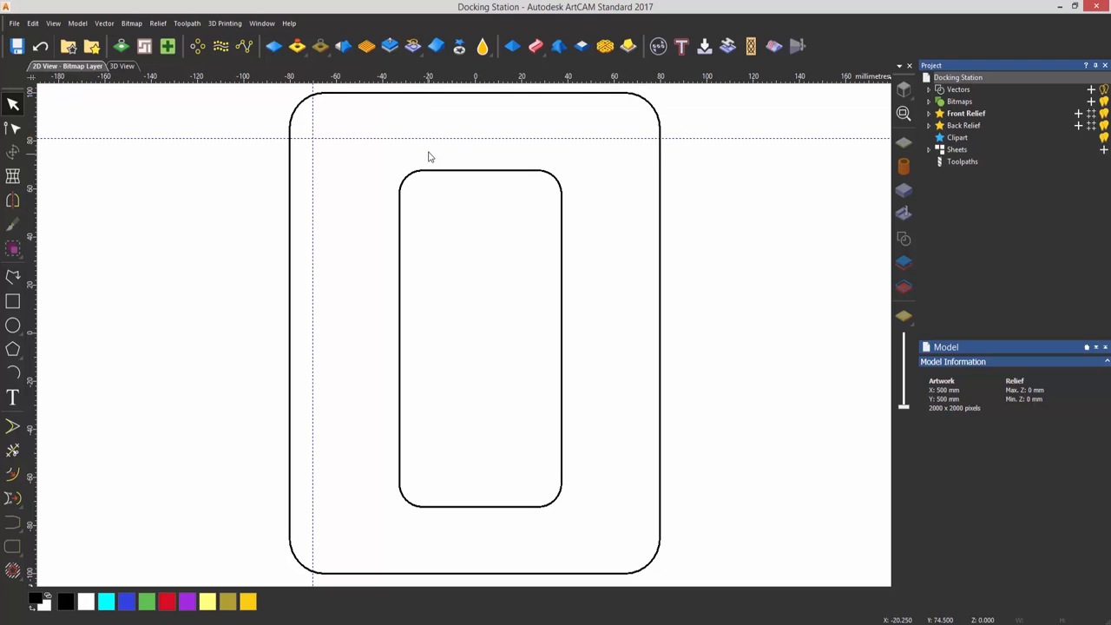
right_click(430, 137)
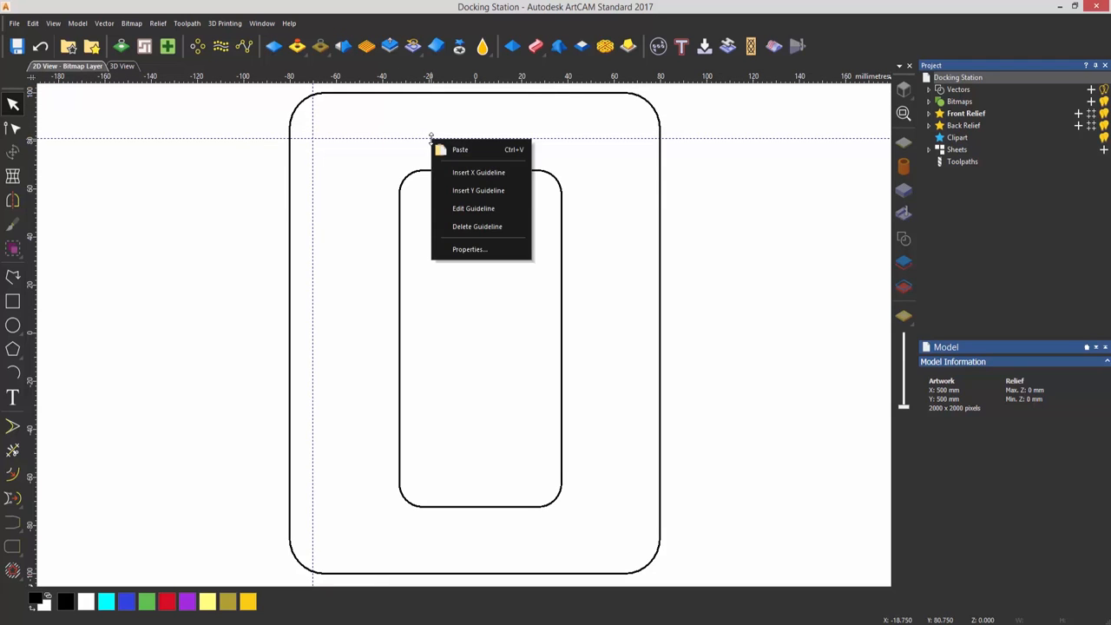
click(478, 208)
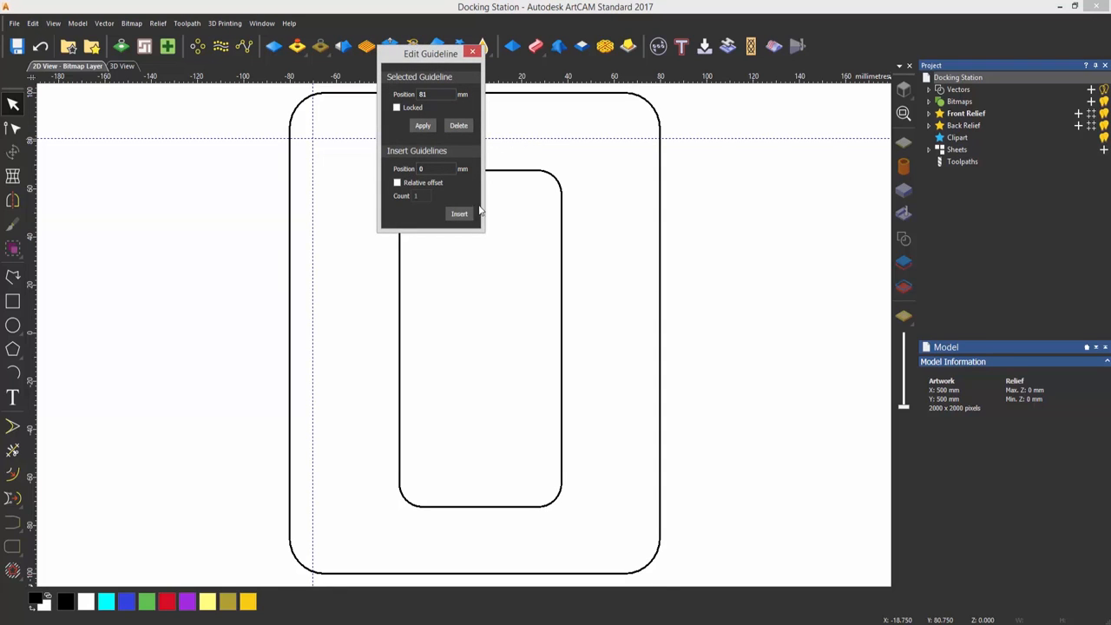
double_click(423, 94)
text(90)
click(422, 126)
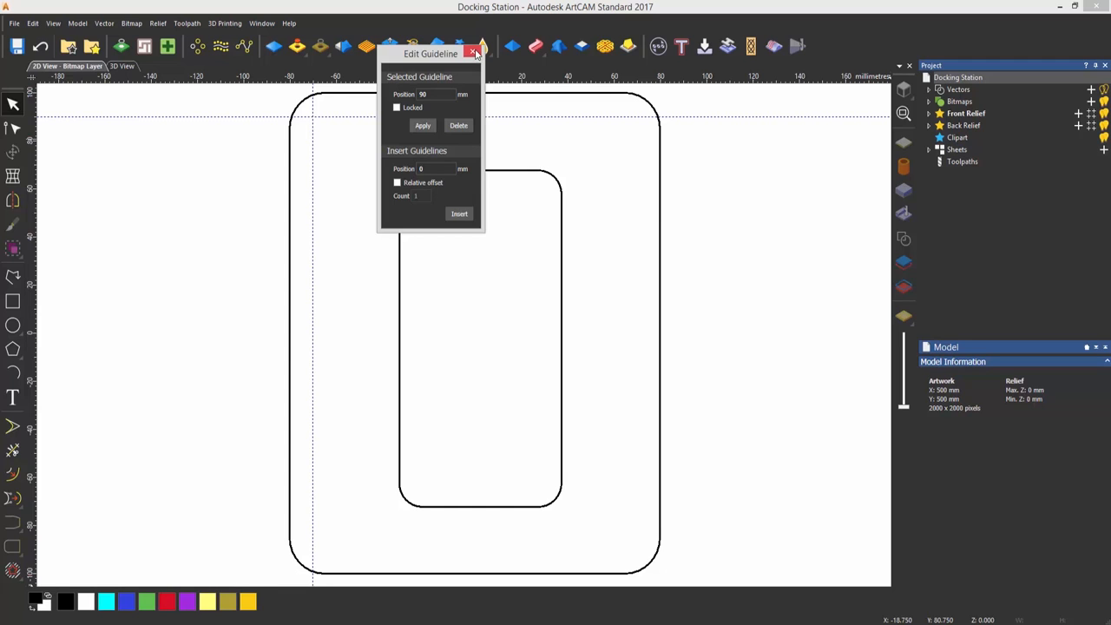
click(475, 52)
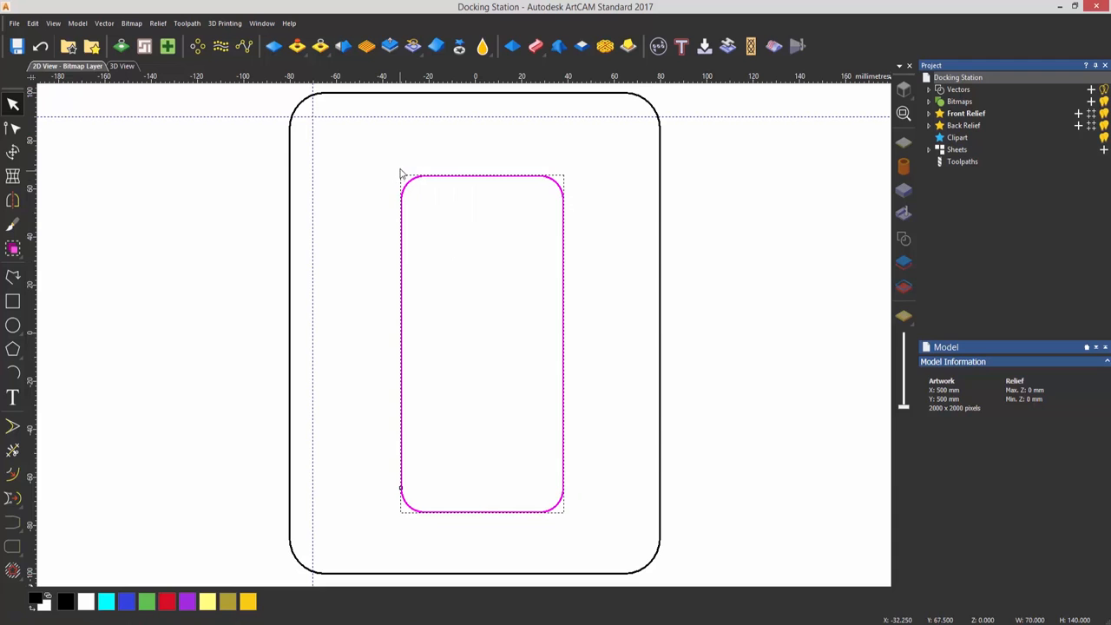
Move the 70 × 140 mm rounded rectangle so its upper-left corner snaps to the guideline intersection, and deselect it
drag(399, 176, 314, 115)
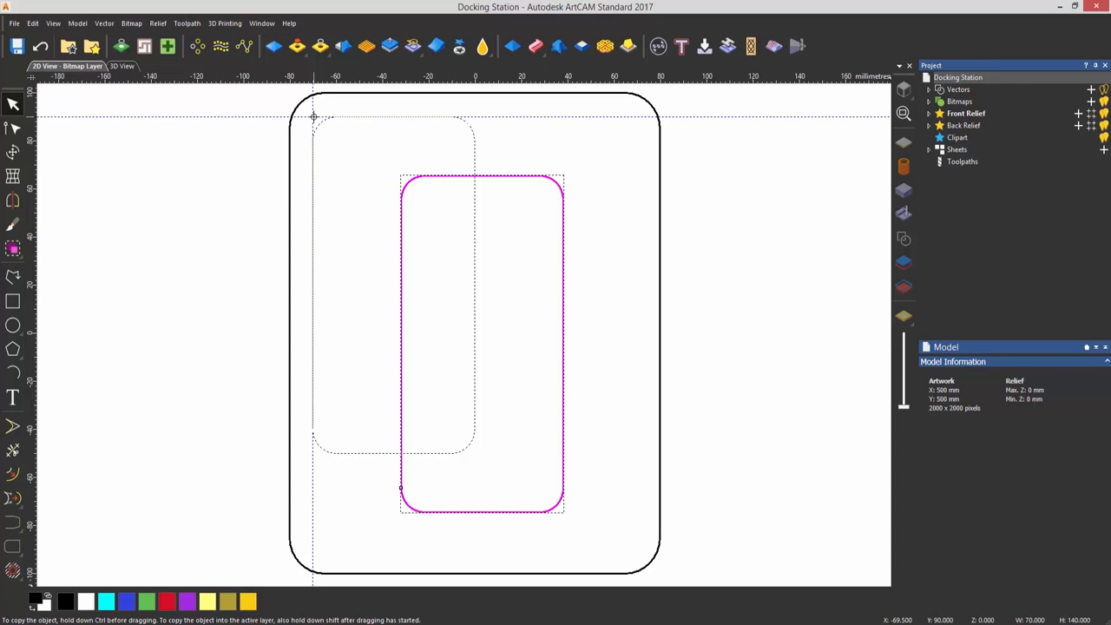
drag(314, 115, 313, 115)
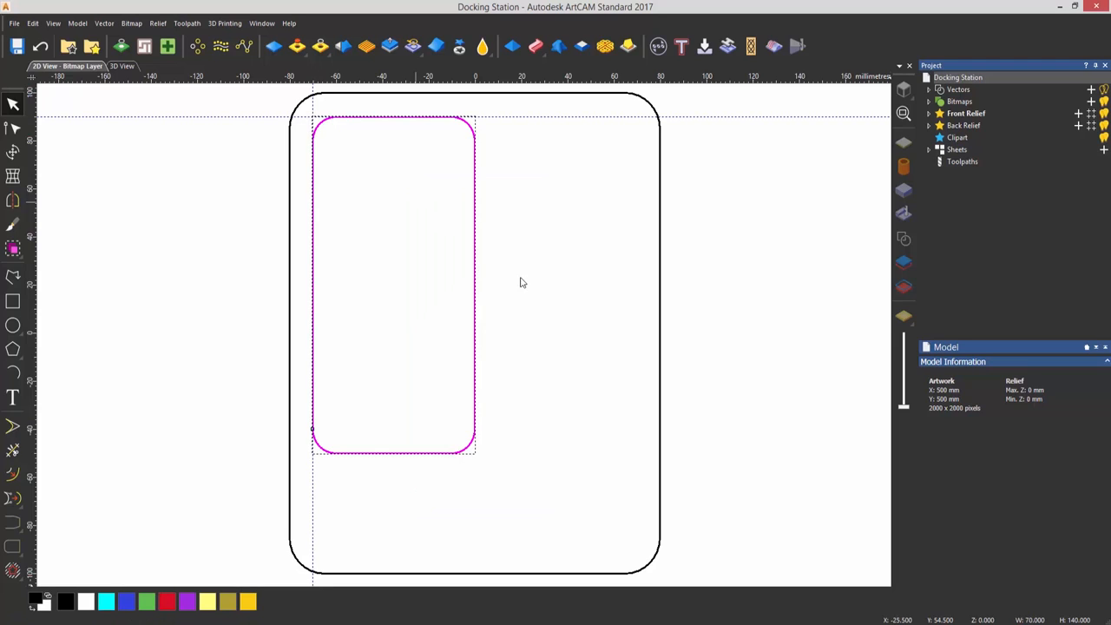
click(566, 302)
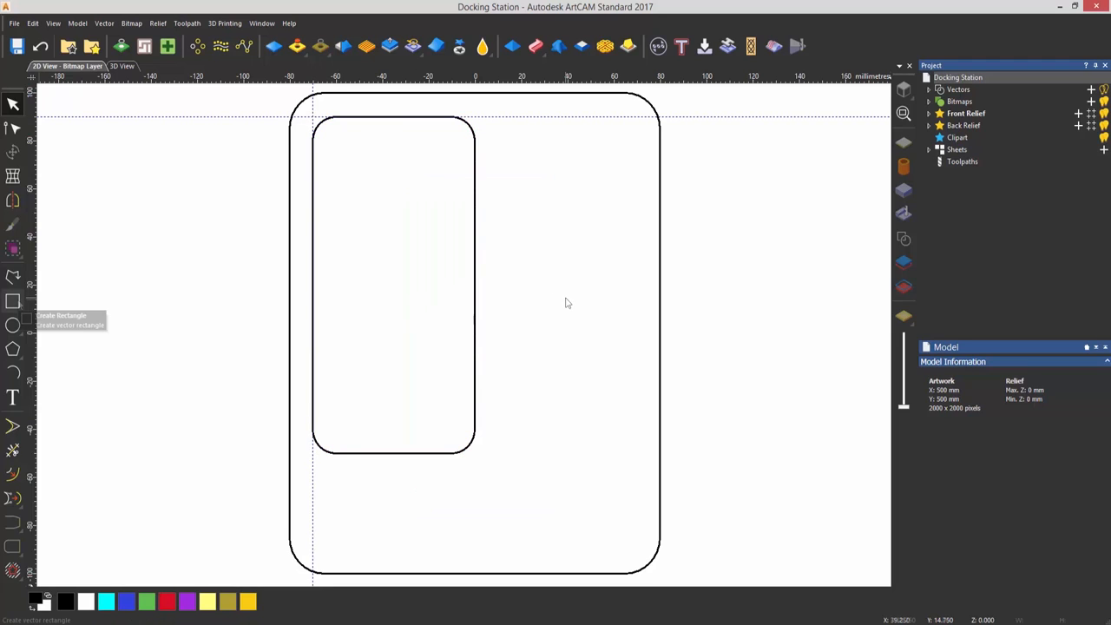
Create a 70 mm wide, 20 mm high rectangle with rounded corners across the upper part of the outer outline's right edge
click(13, 301)
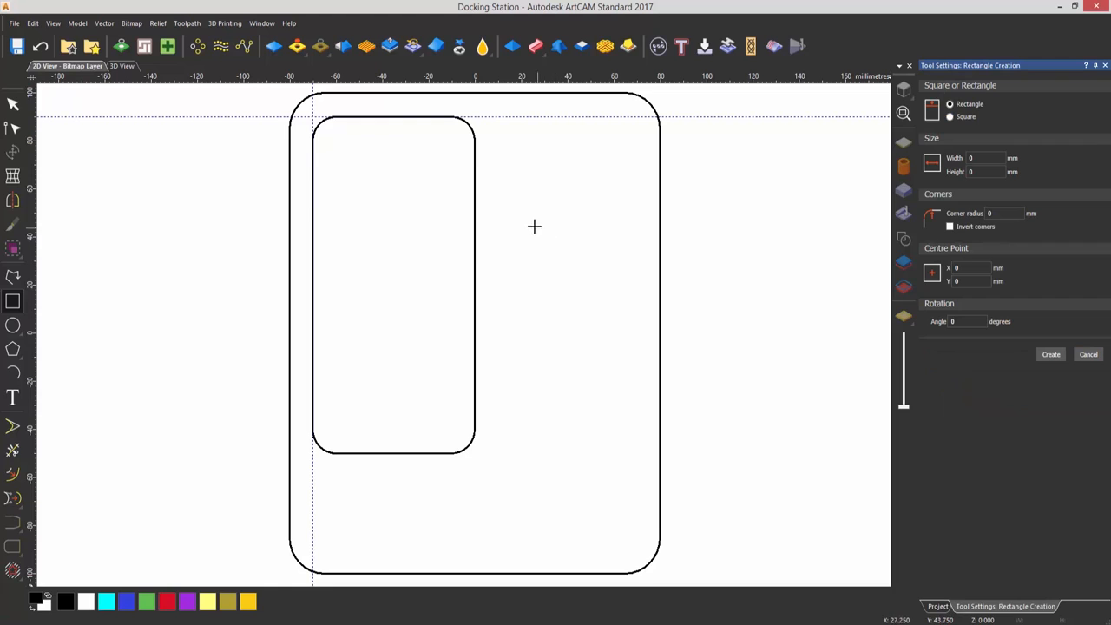
drag(522, 217, 682, 262)
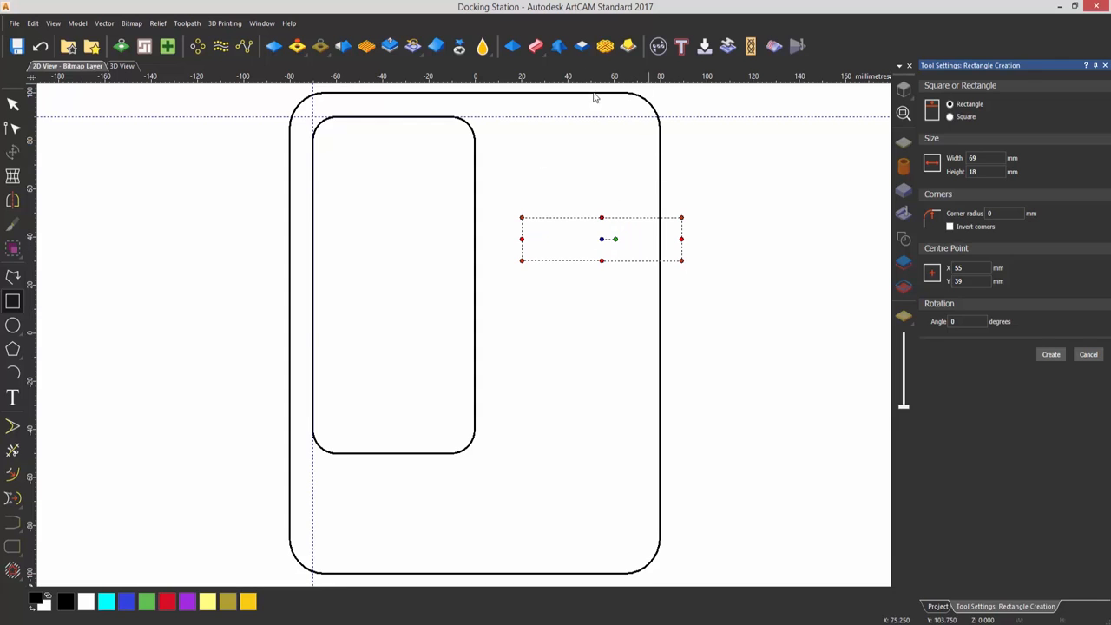
text(70)
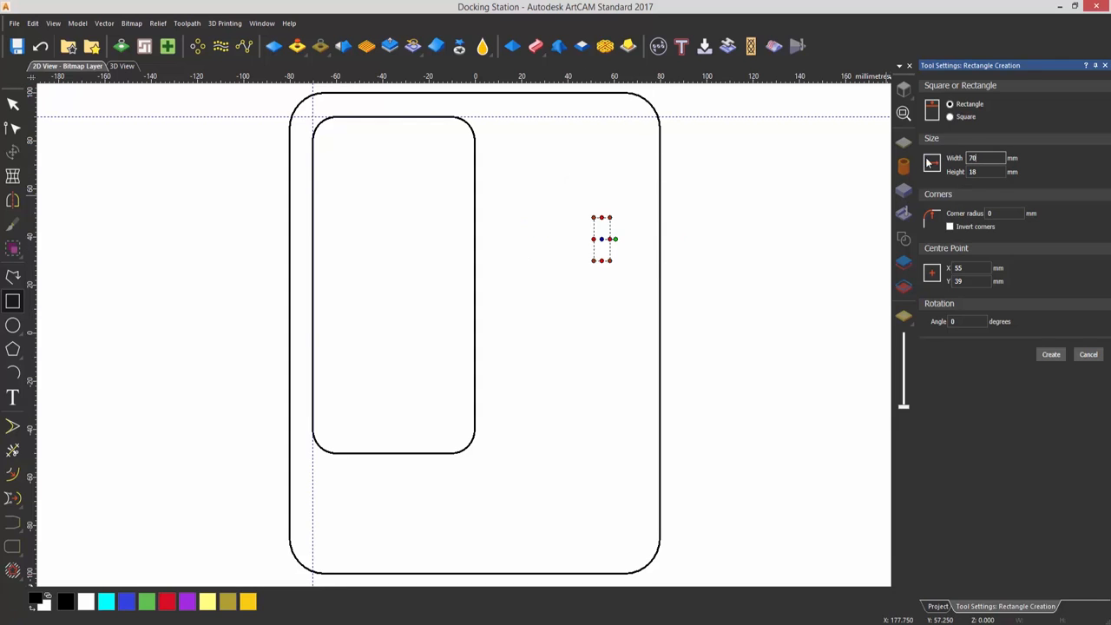
key(Tab)
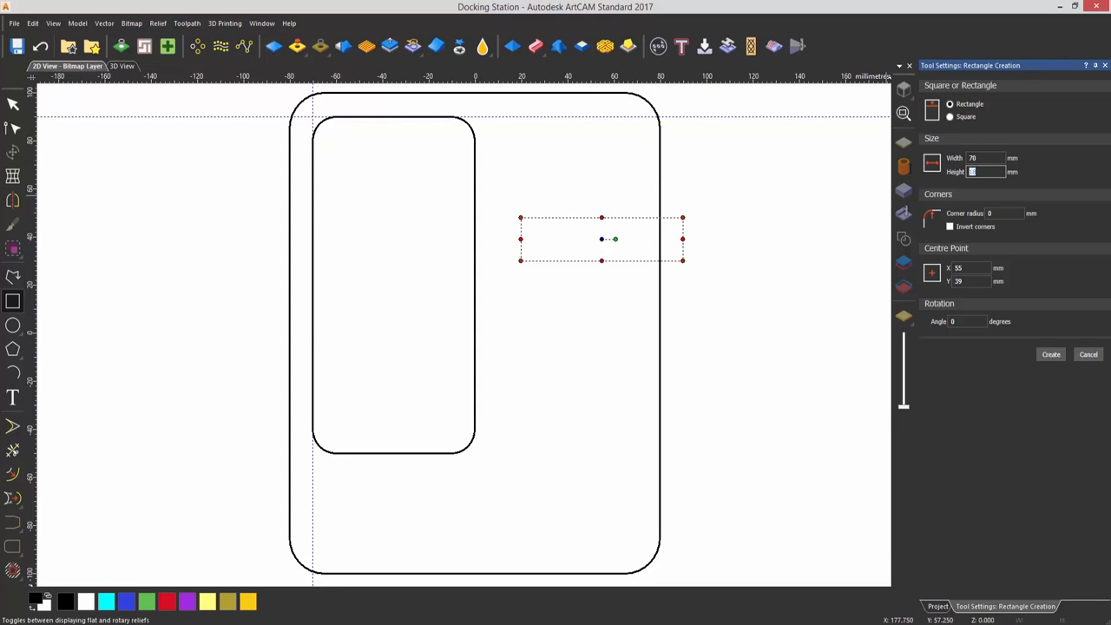
text(2)
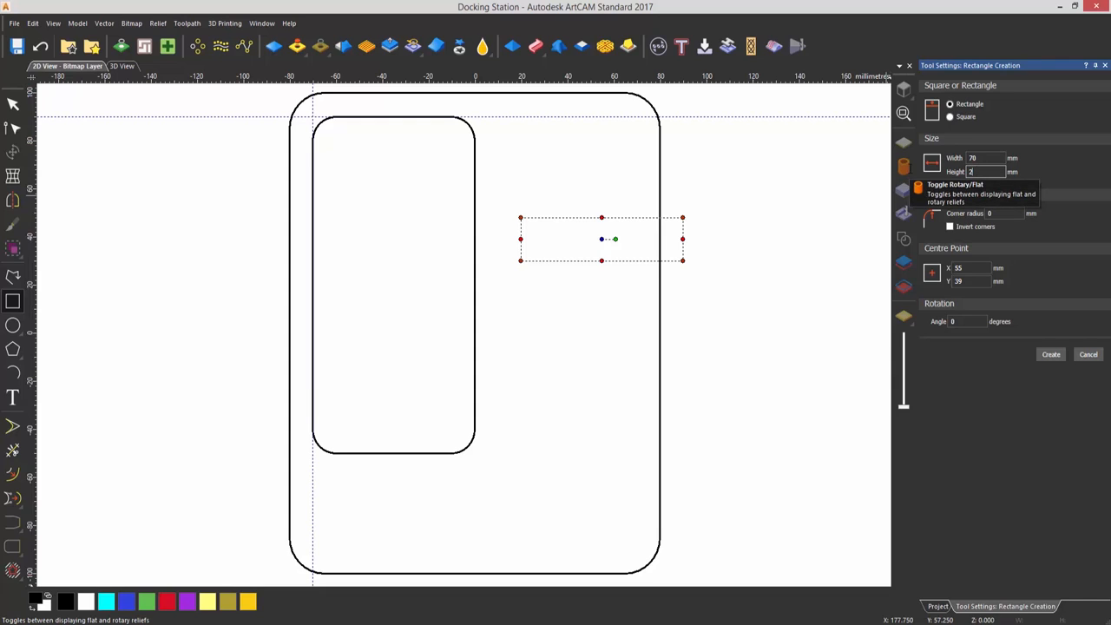
text(0)
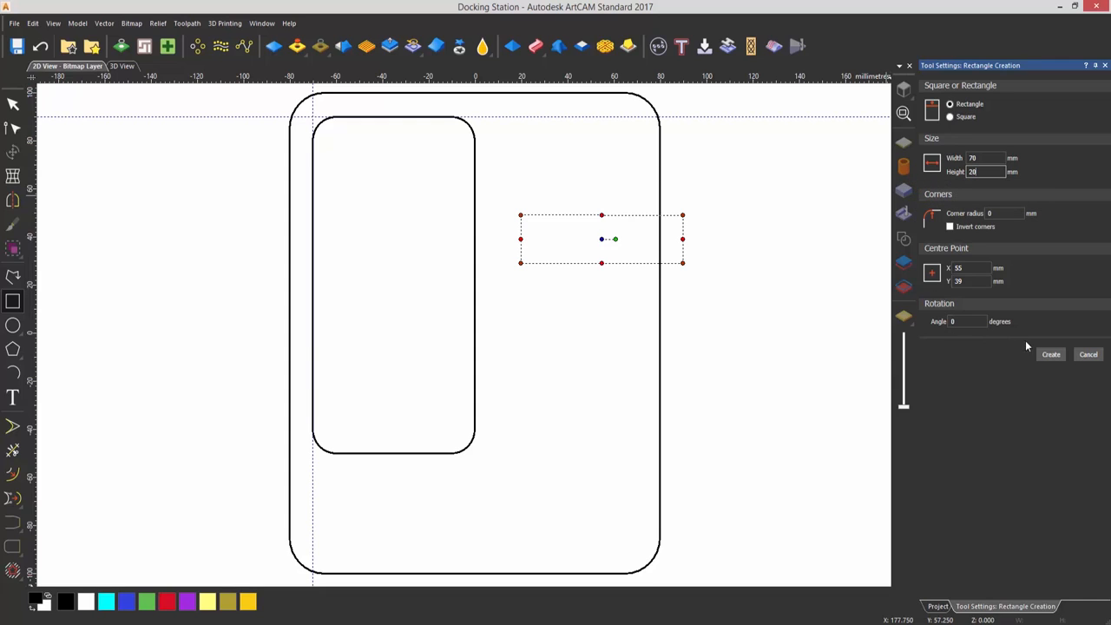
click(1050, 355)
drag(521, 218, 542, 229)
click(1049, 355)
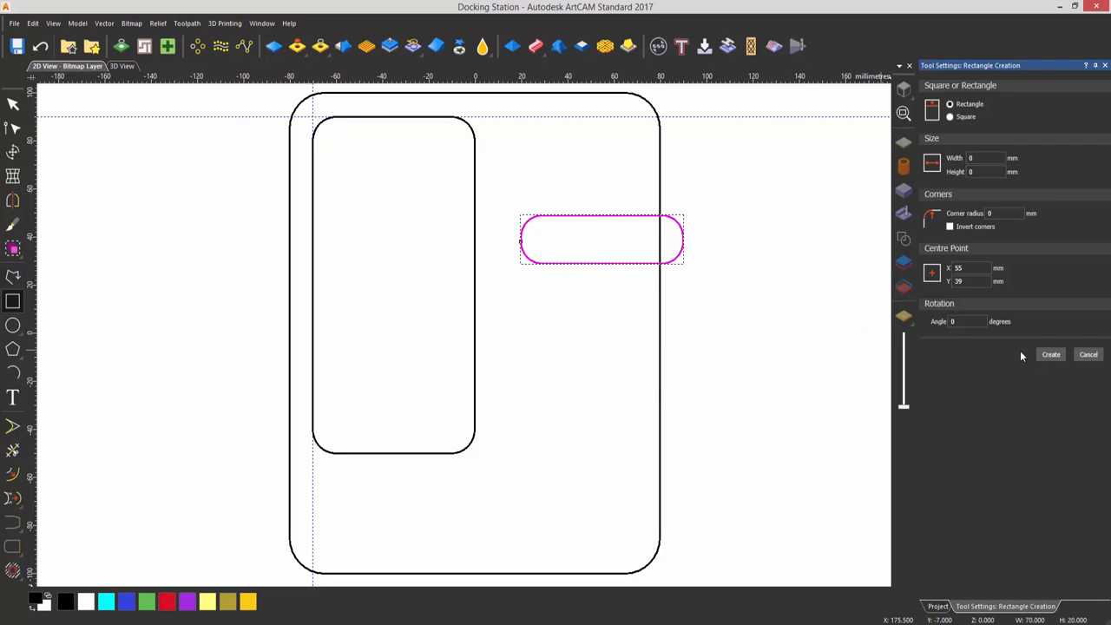
click(714, 319)
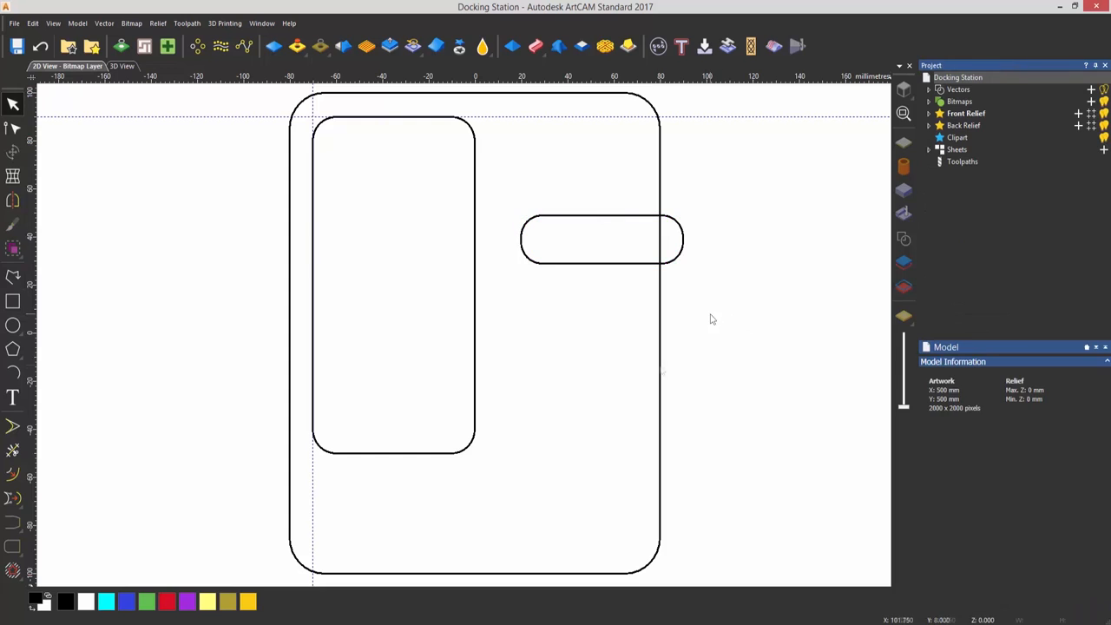
Create a square-cornered rectangle 50 mm wide and 12 mm high across the lower part of the outer outline's right edge
click(13, 303)
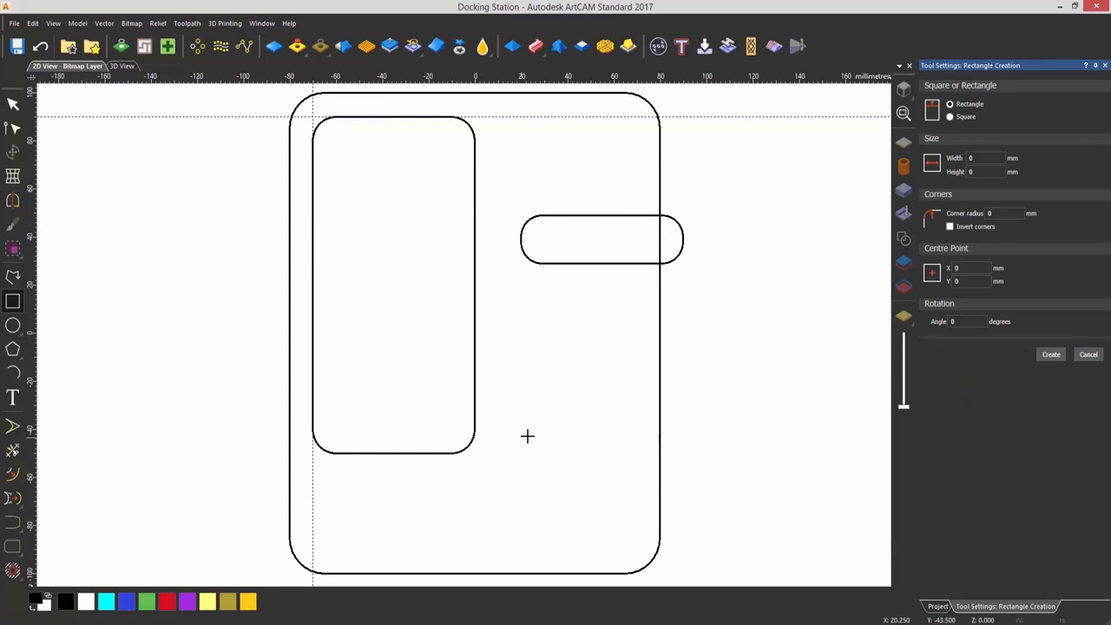
drag(537, 424, 688, 469)
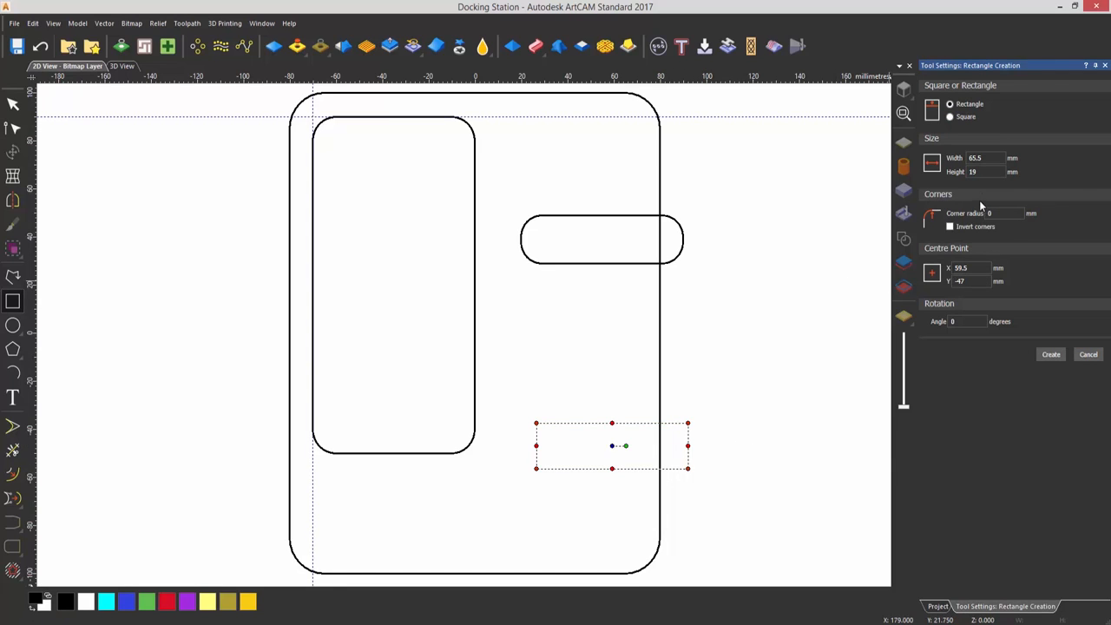
double_click(976, 158)
text(50)
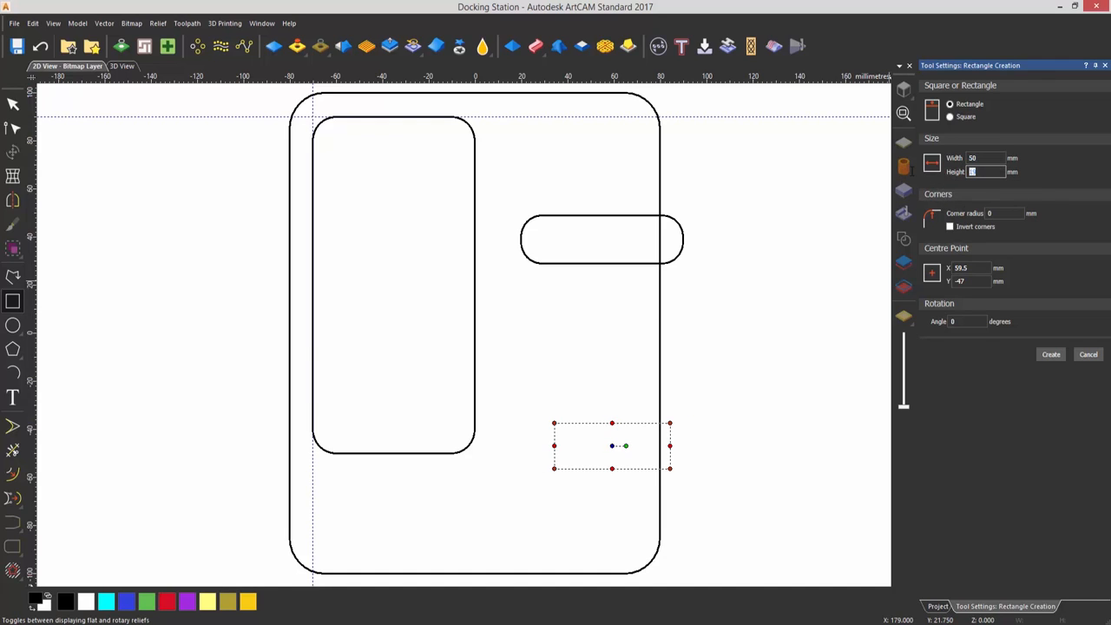
key(BackSpace)
key(BackSpace)
text(12)
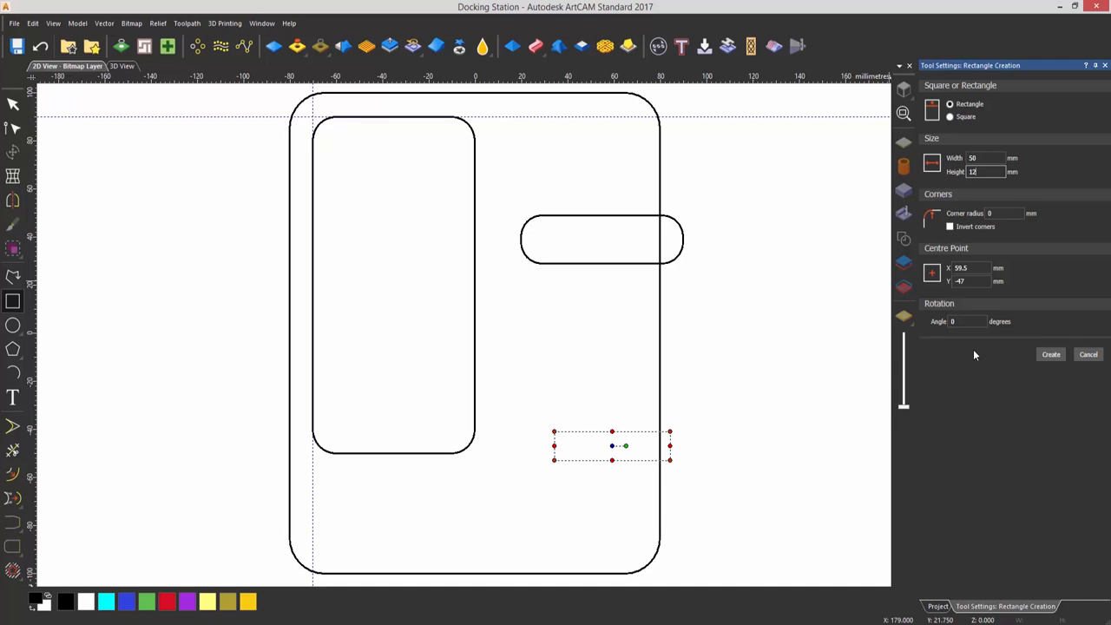
click(1052, 354)
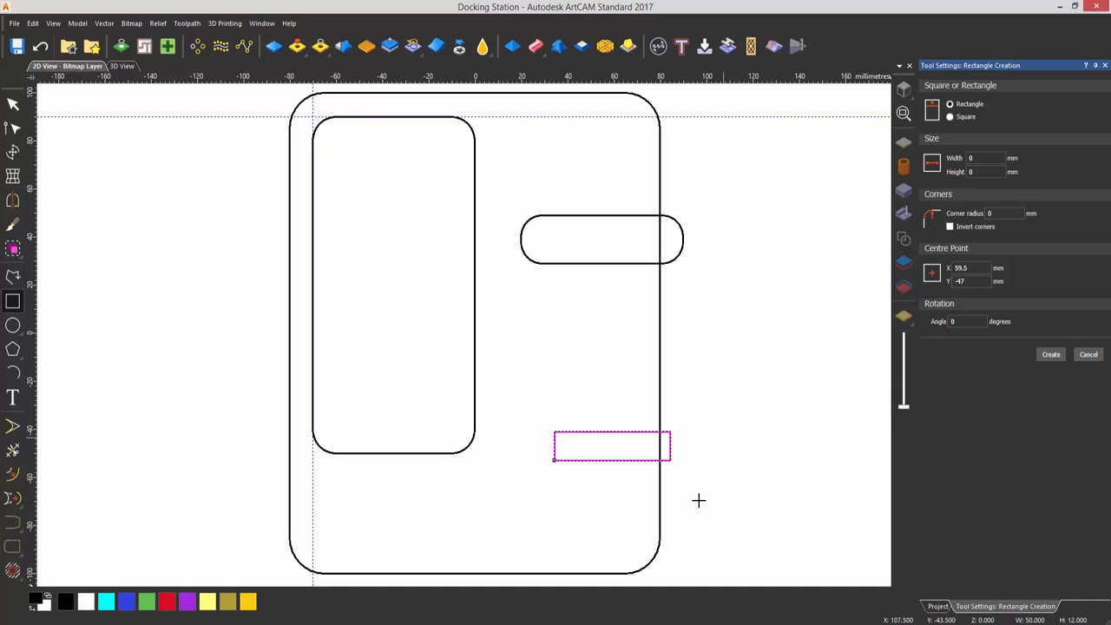
key(Escape)
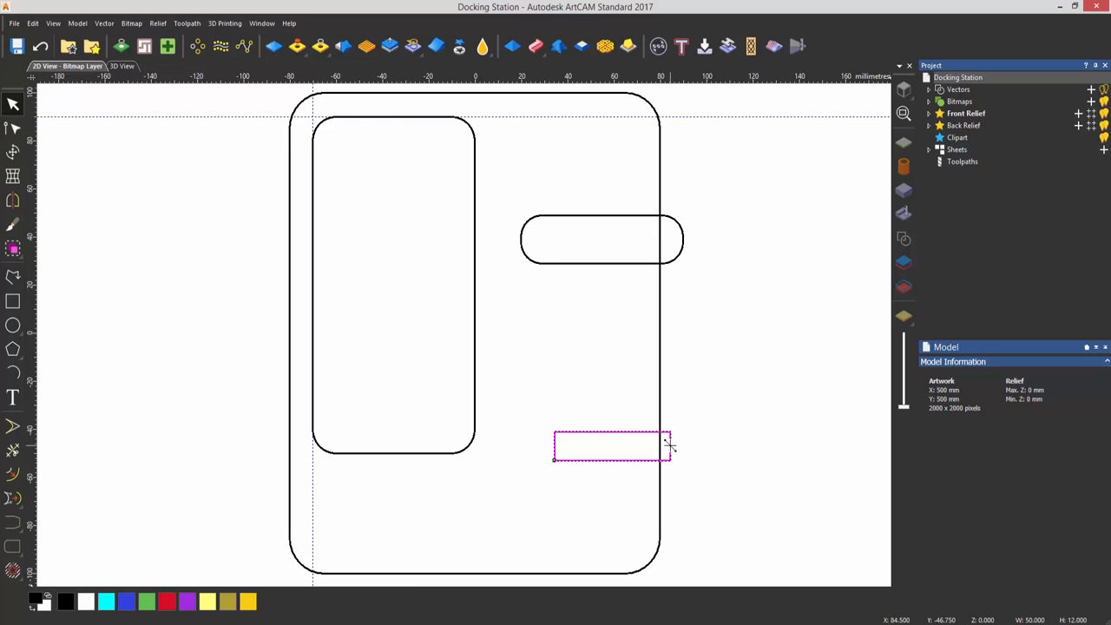
Move the 50 × 12 mm rectangle so its right side lies on the outer outline's right edge, and deselect it
drag(670, 445, 664, 448)
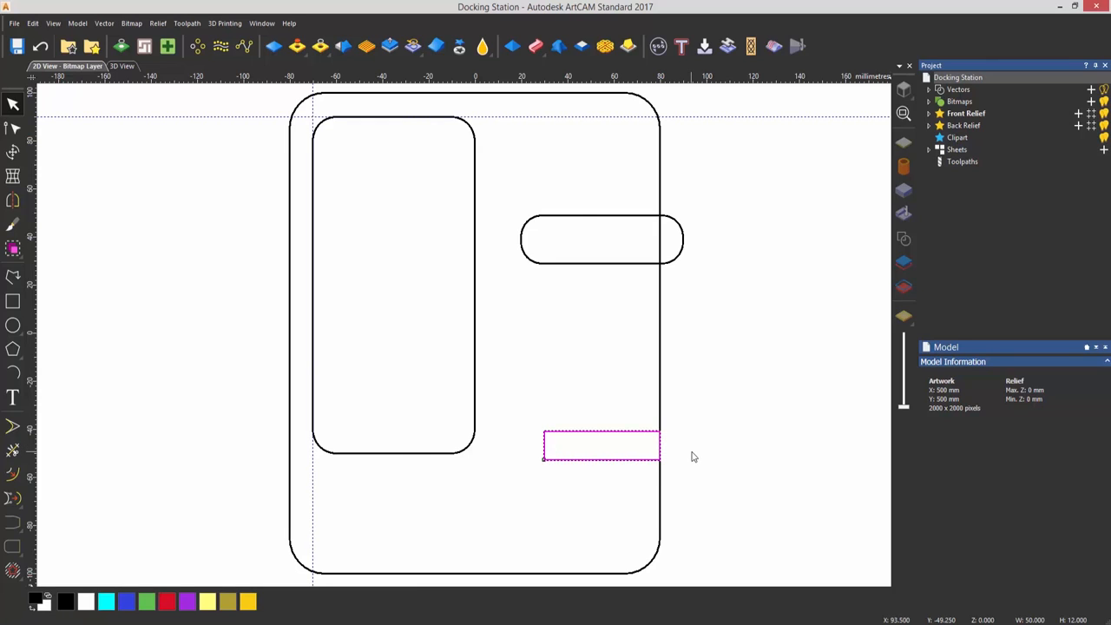
click(692, 457)
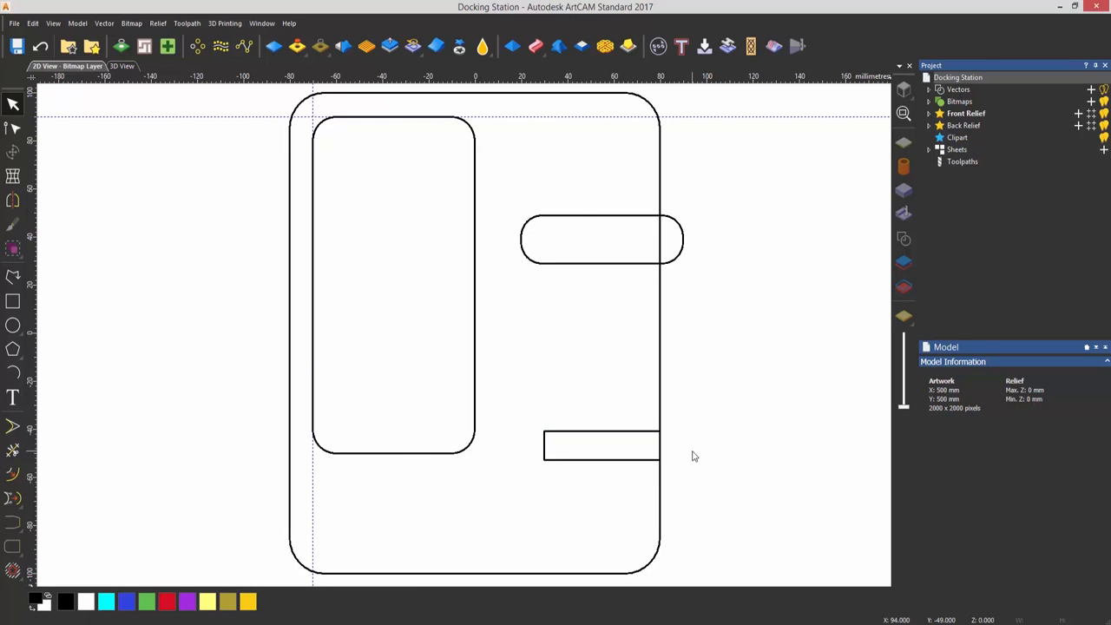
Open the 50 × 12 mm rectangle for node editing
click(647, 431)
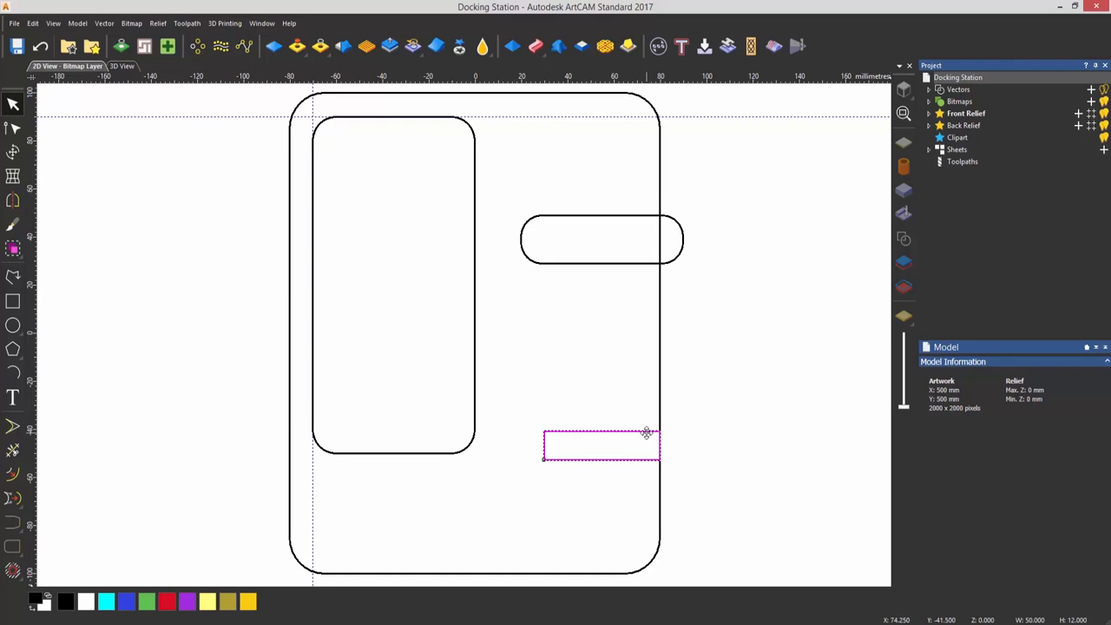
scroll(653, 449, up, 5)
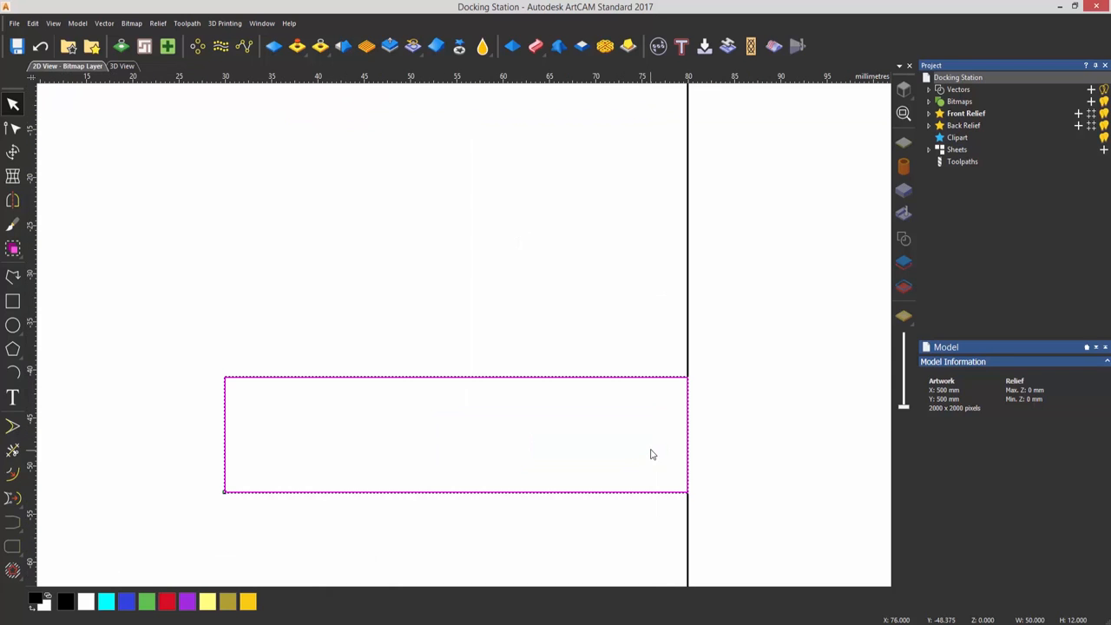
drag(648, 455, 636, 444)
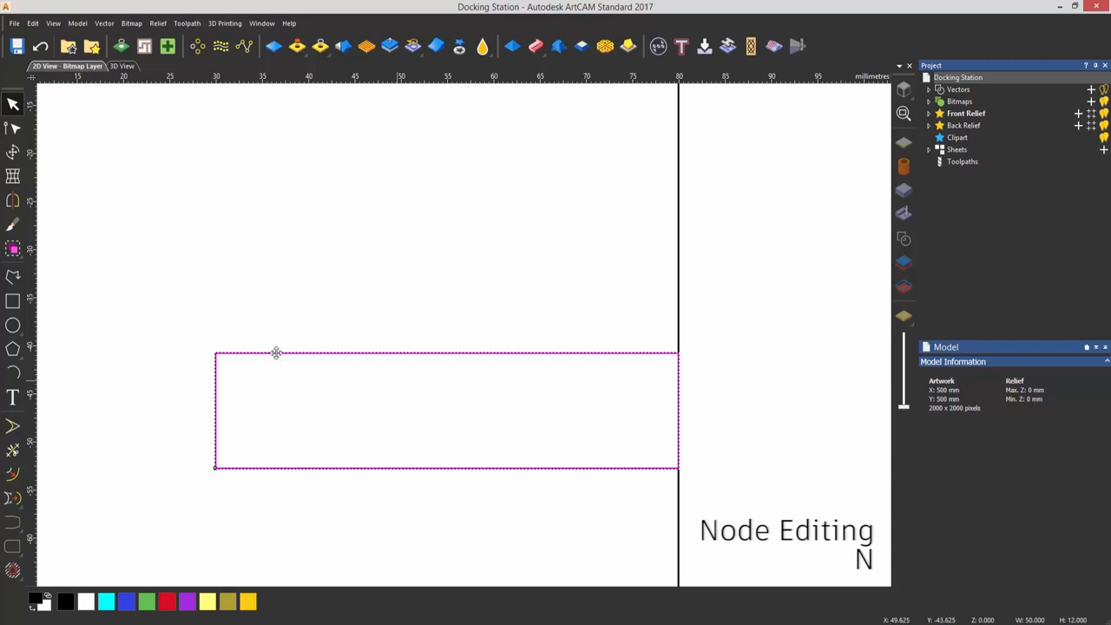
click(15, 130)
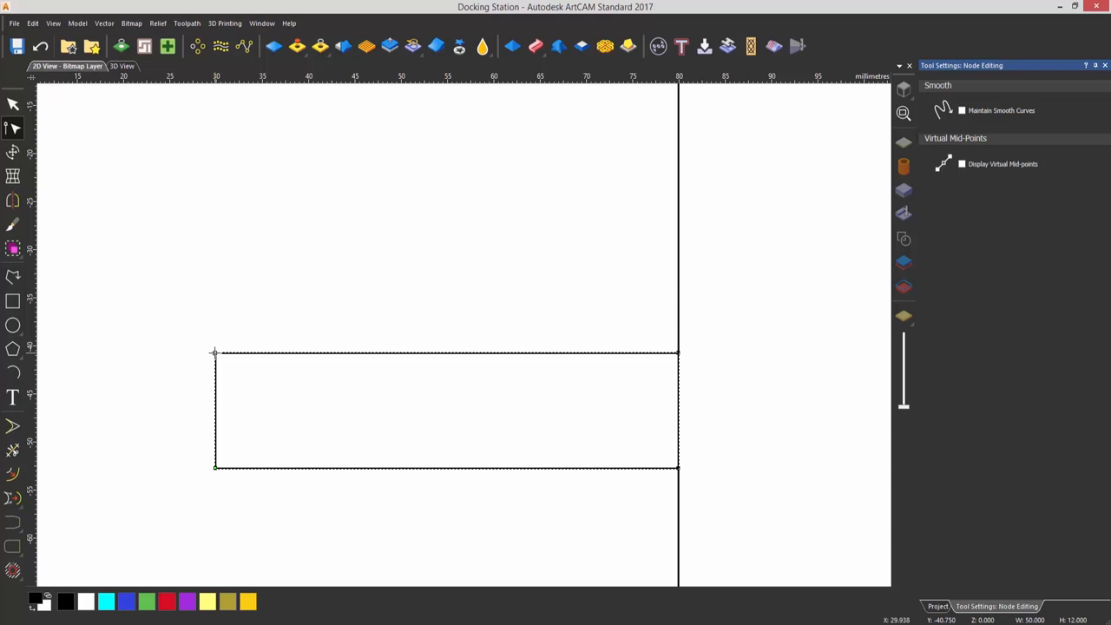
Try moving the small rectangle's upper-left node upwards, and undo the change
drag(214, 352, 206, 190)
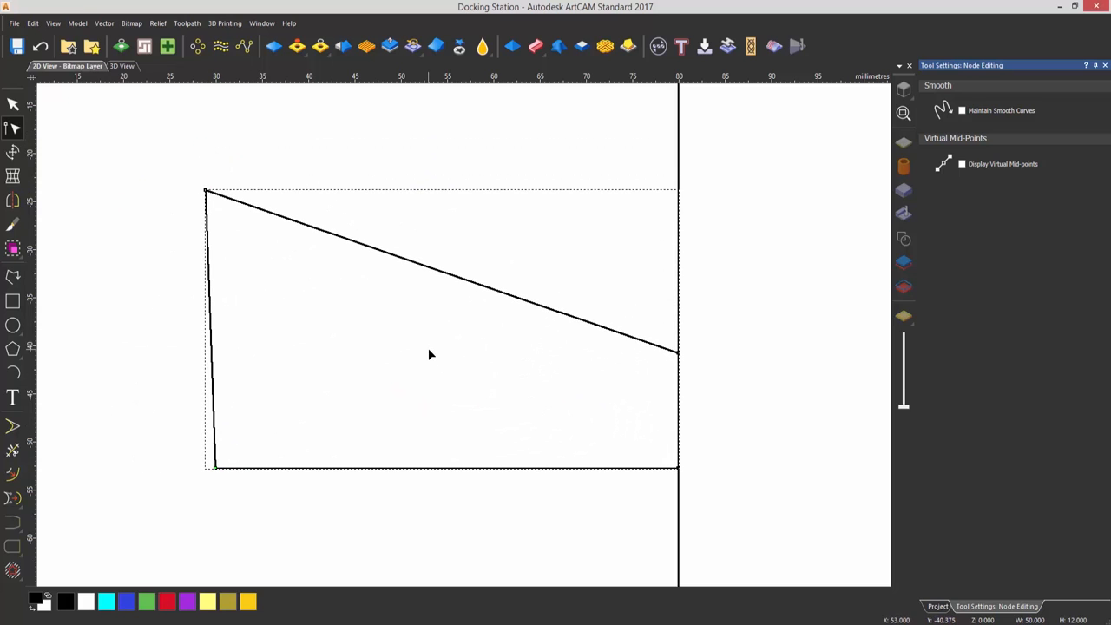
key(ctrl+z)
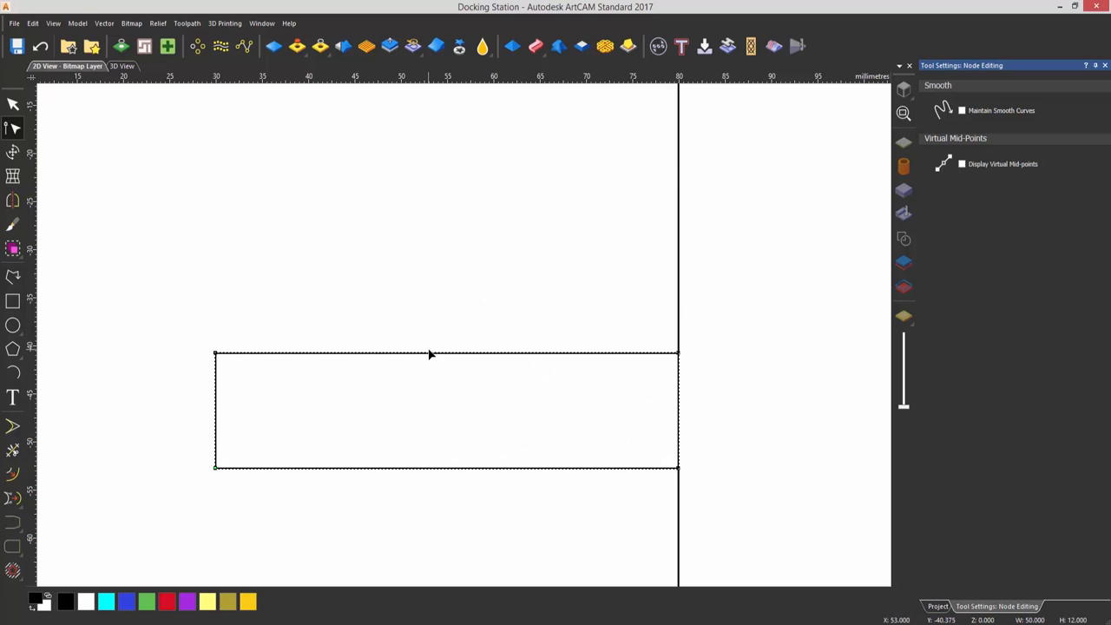
Cut the small rectangle's vector at its upper-right and lower-right nodes, and leave node editing
right_click(679, 352)
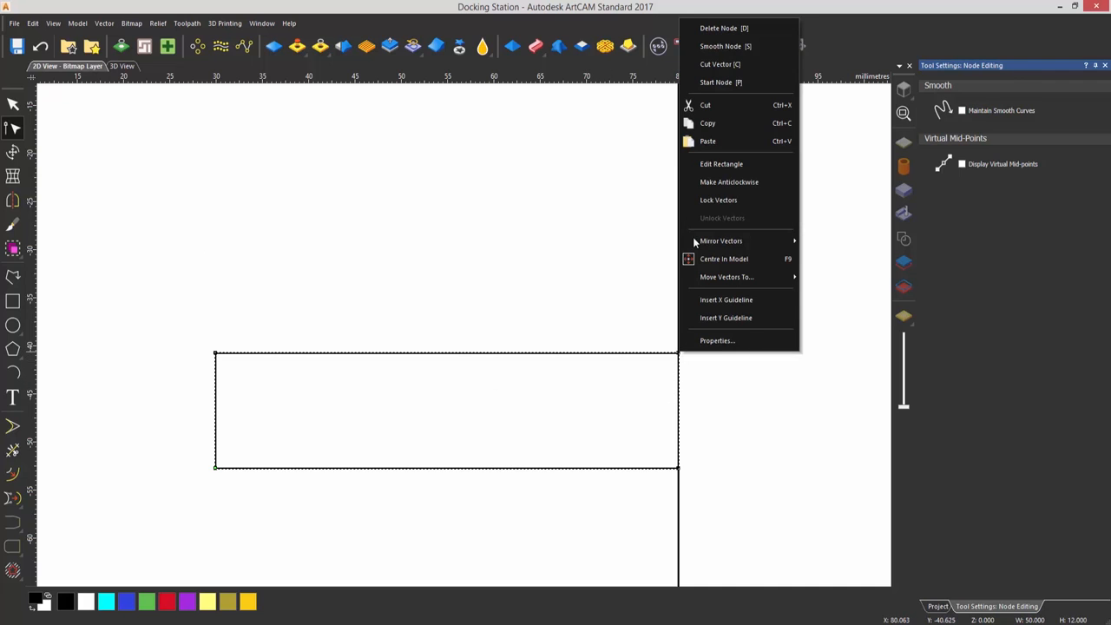
click(737, 65)
right_click(679, 470)
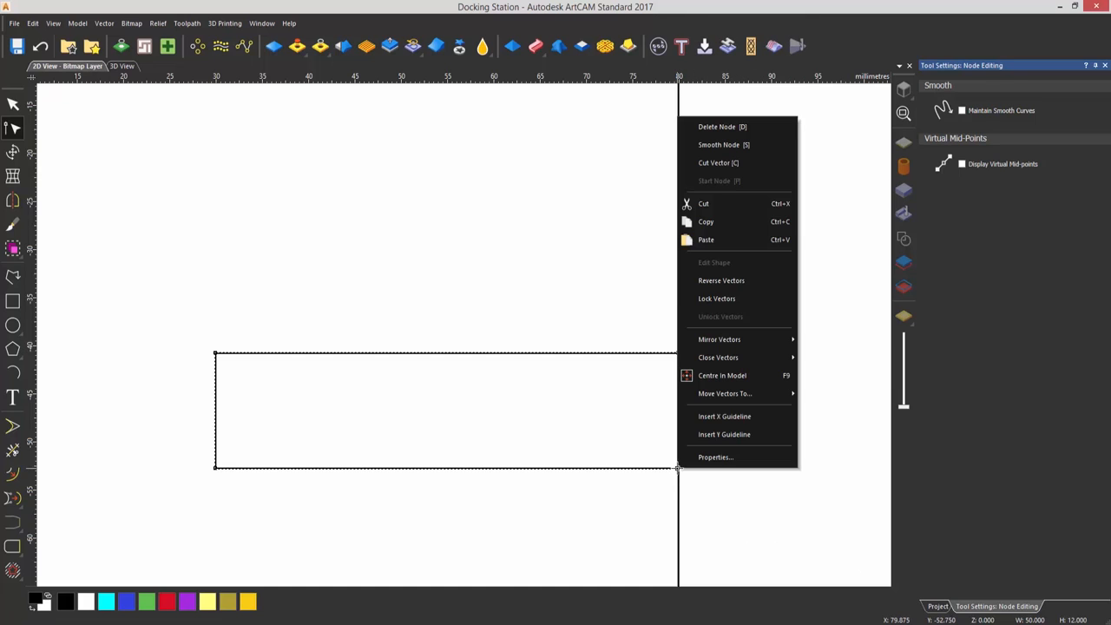
click(727, 165)
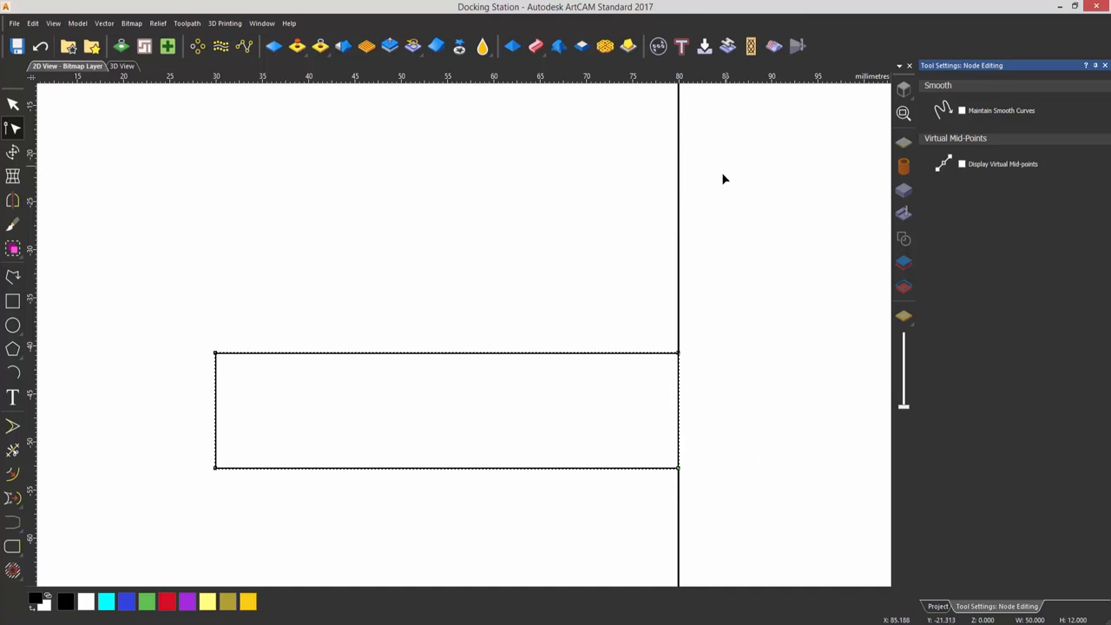
click(710, 413)
key(Escape)
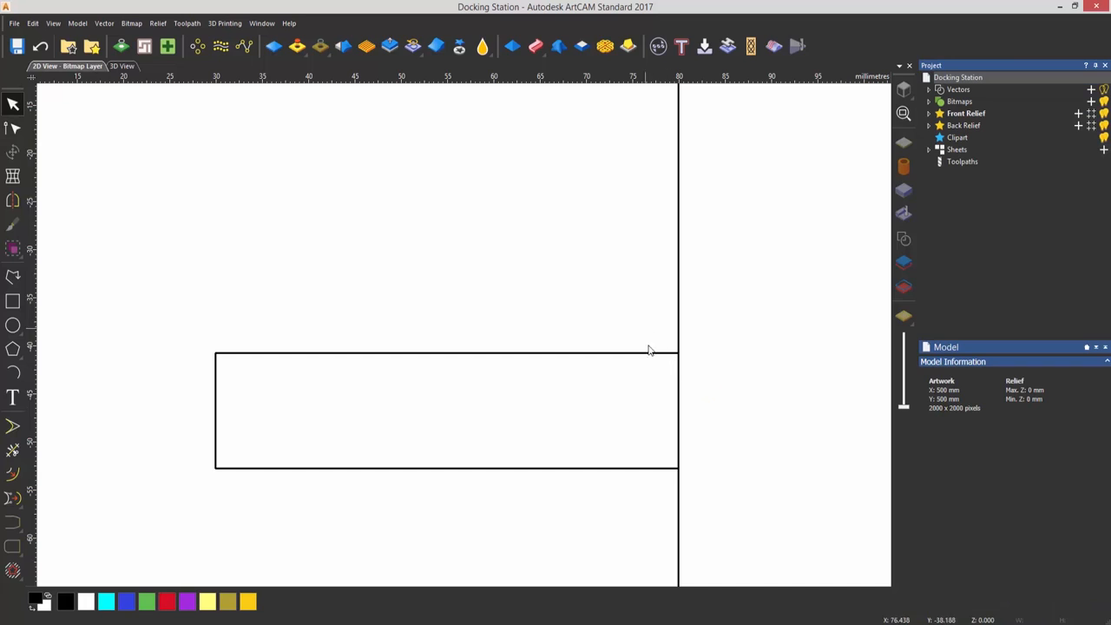
Delete the small rectangle's separated right side where it overlaps the outer outline, and check the remaining outline by selecting it
drag(645, 328, 704, 512)
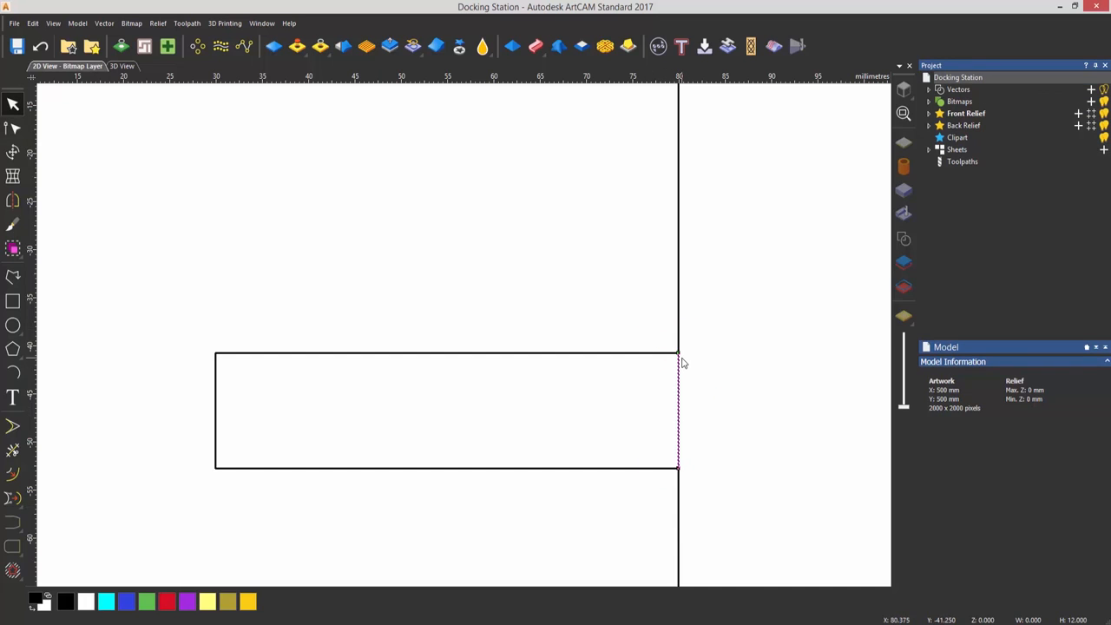
click(739, 492)
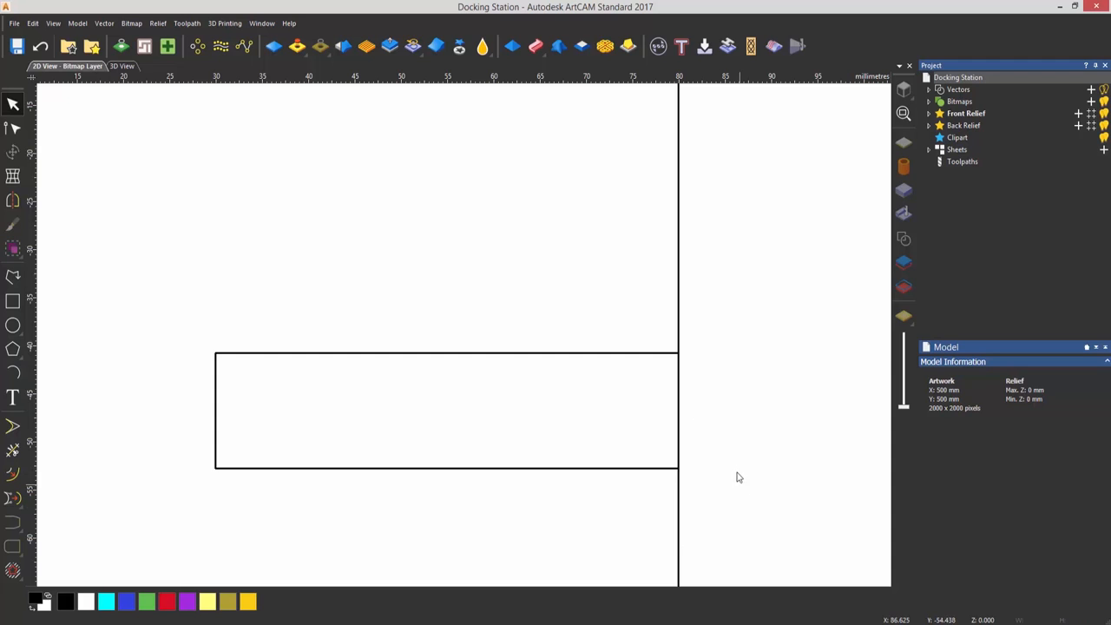
click(679, 431)
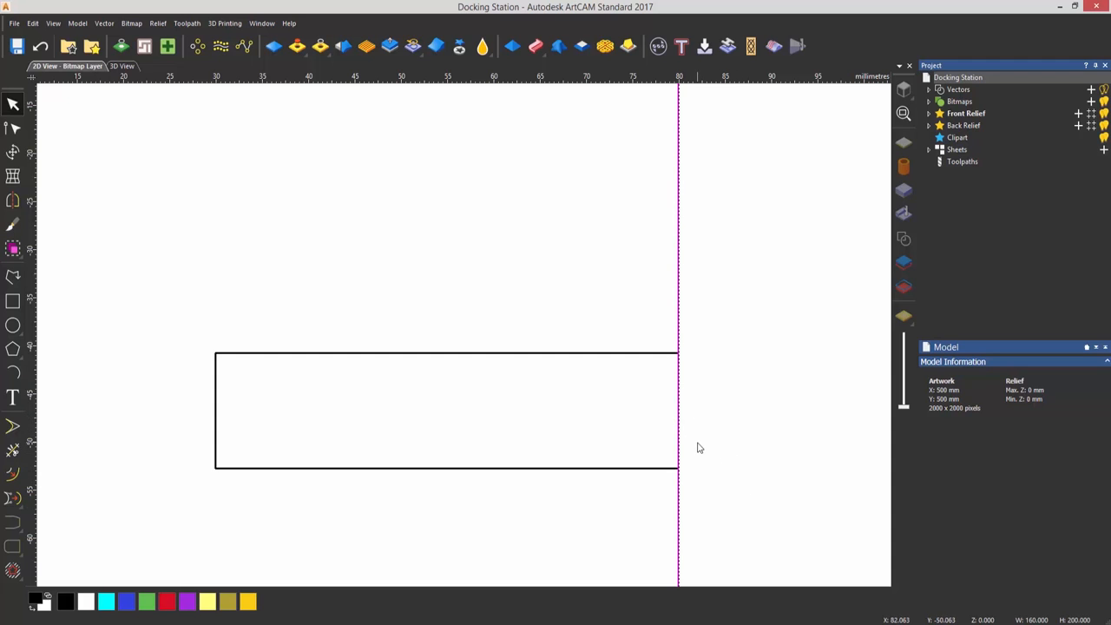
click(359, 399)
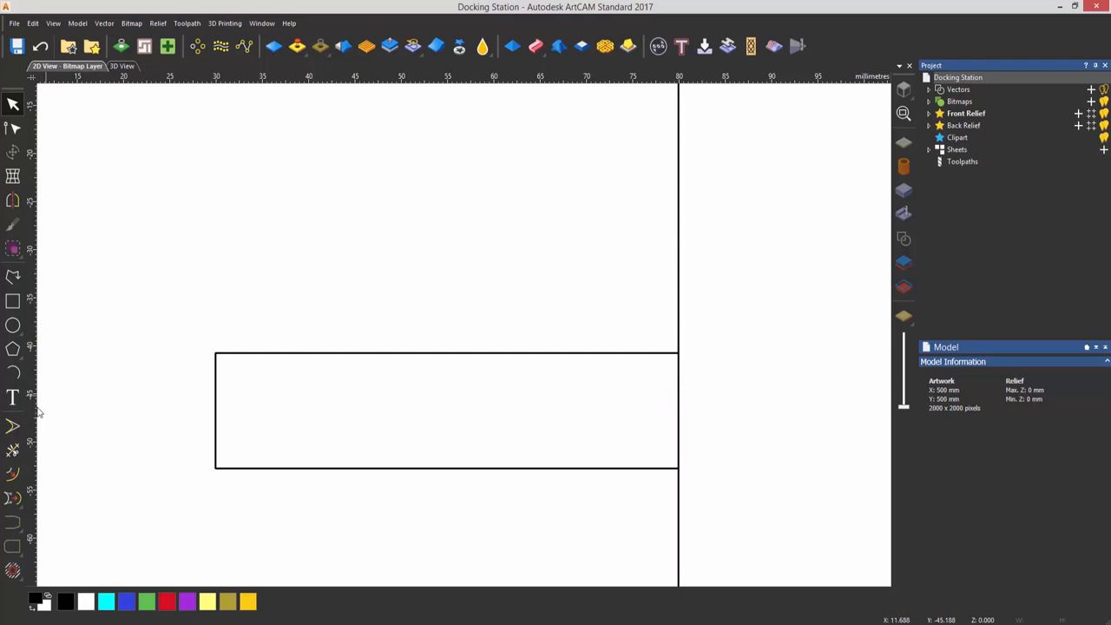
Trim away the outer outline's section between the small rectangle's two horizontal lines, and close the Trim Vectors tool
click(13, 450)
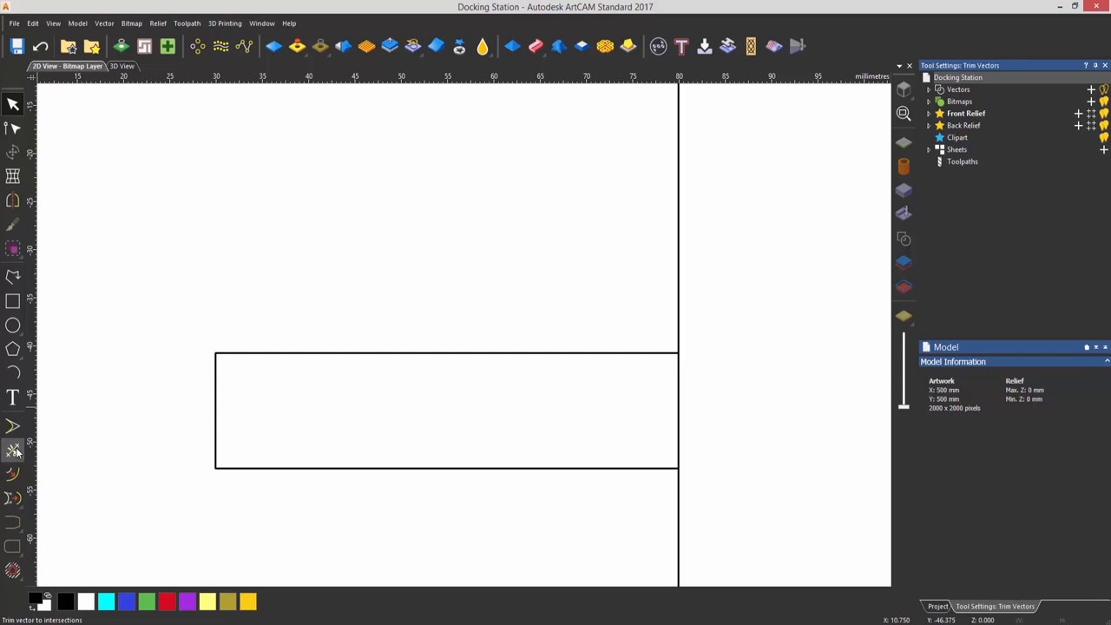
click(679, 404)
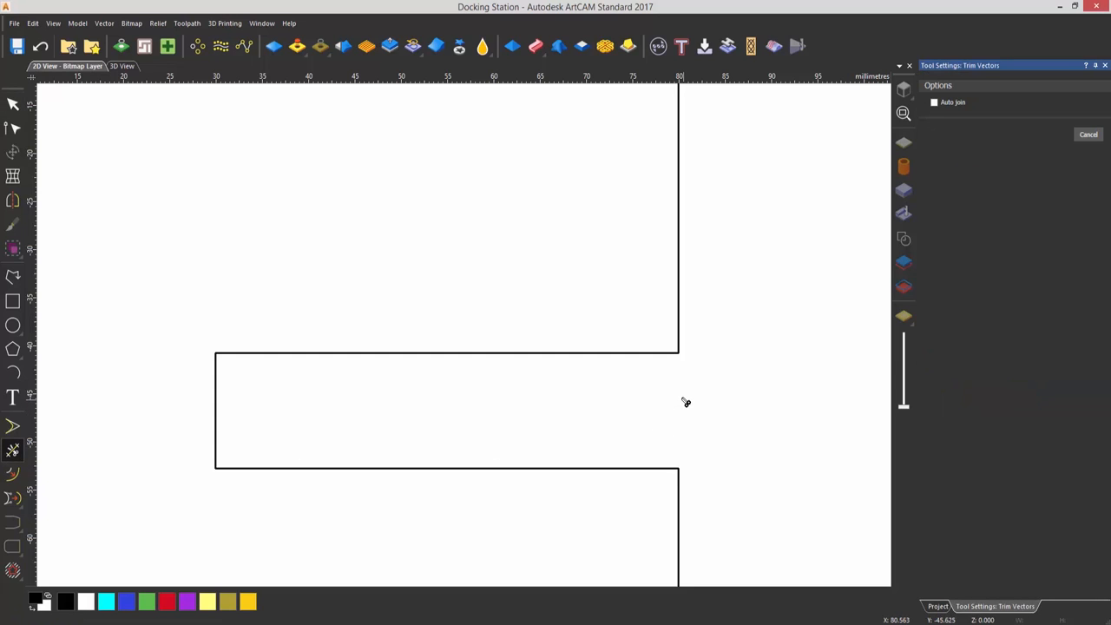
click(1105, 66)
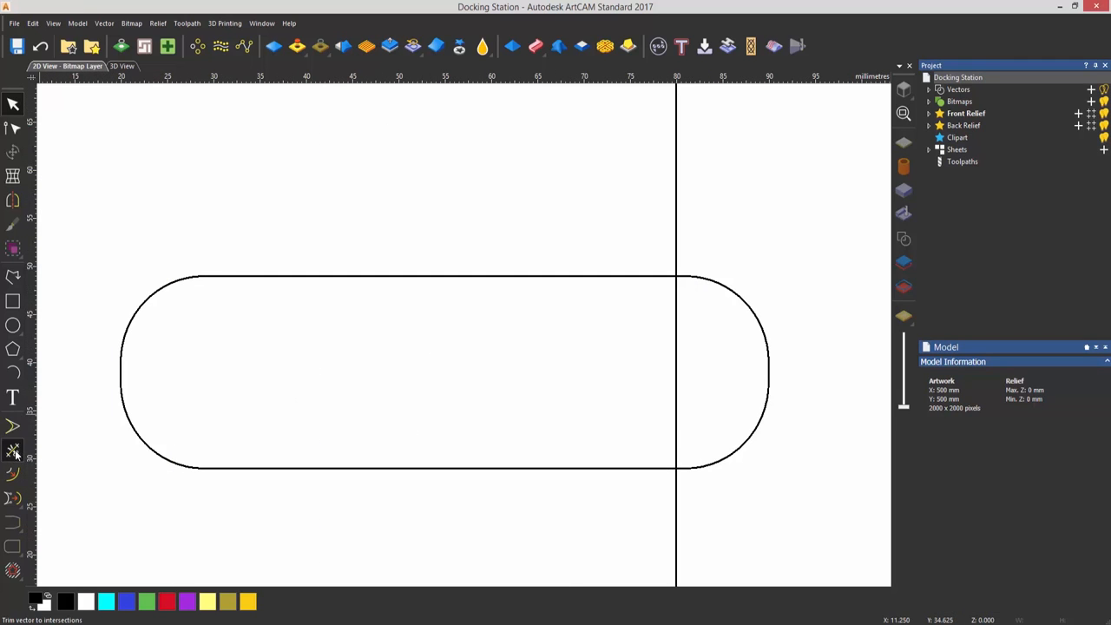
Trim the upper rounded slot's end outside the outer outline, and the outline's section between the slot's two horizontal lines
click(13, 451)
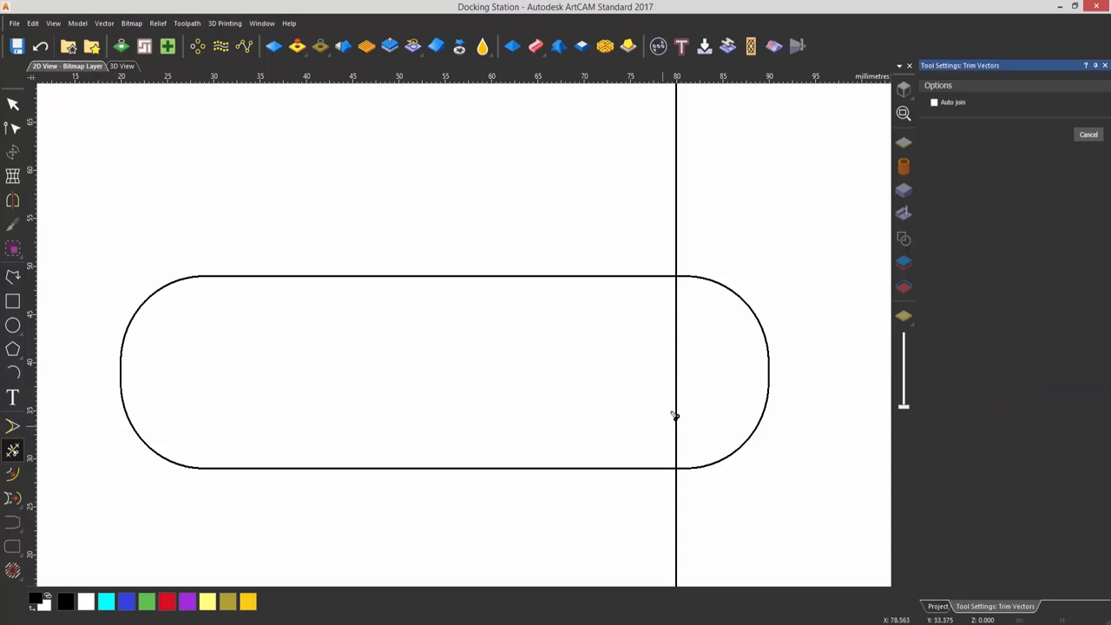
click(728, 287)
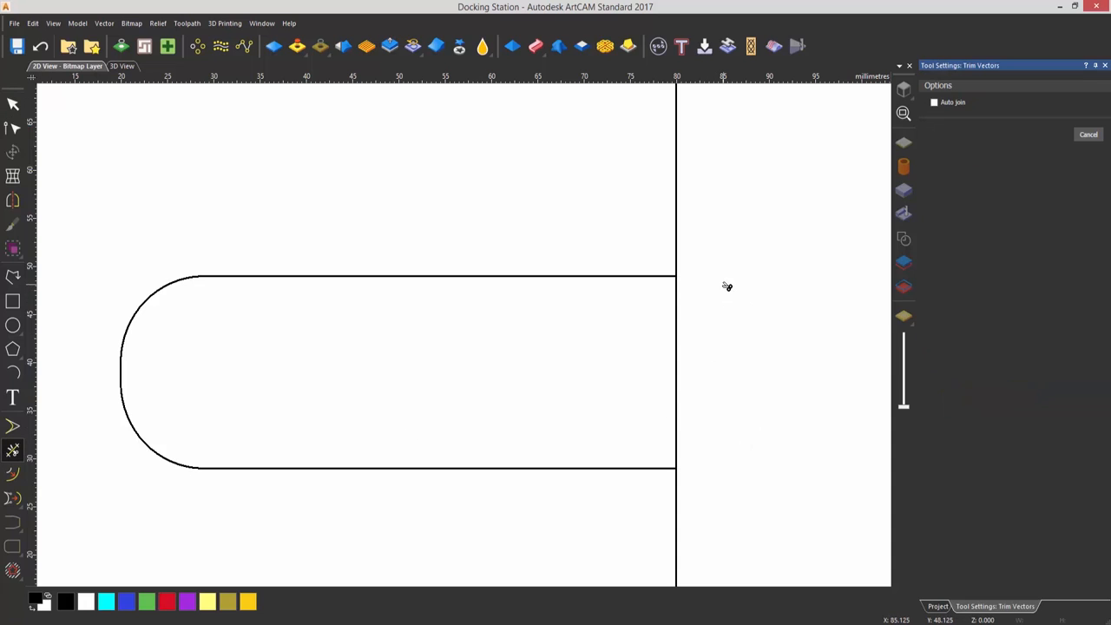
click(679, 315)
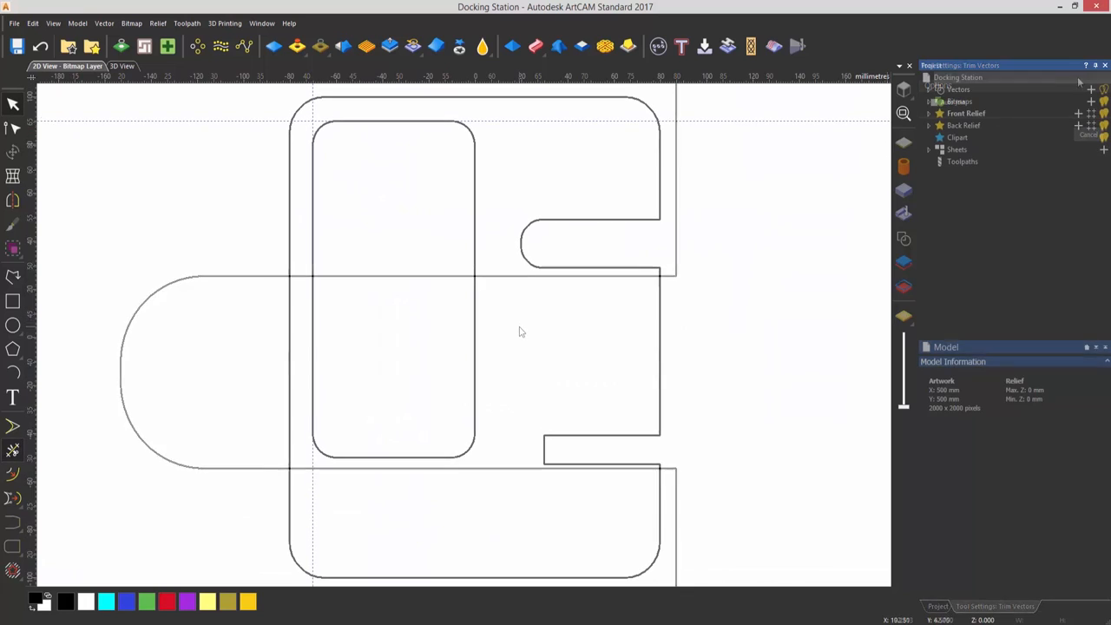
Delete the horizontal and the vertical guideline running along the large inner rounded rectangle
right_click(489, 121)
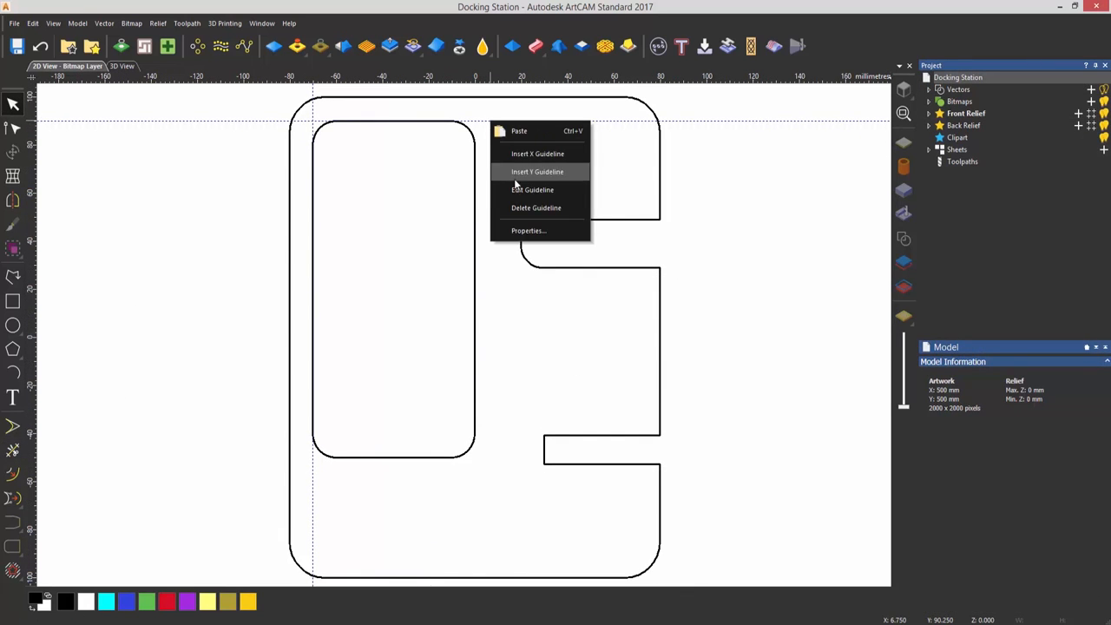
click(532, 206)
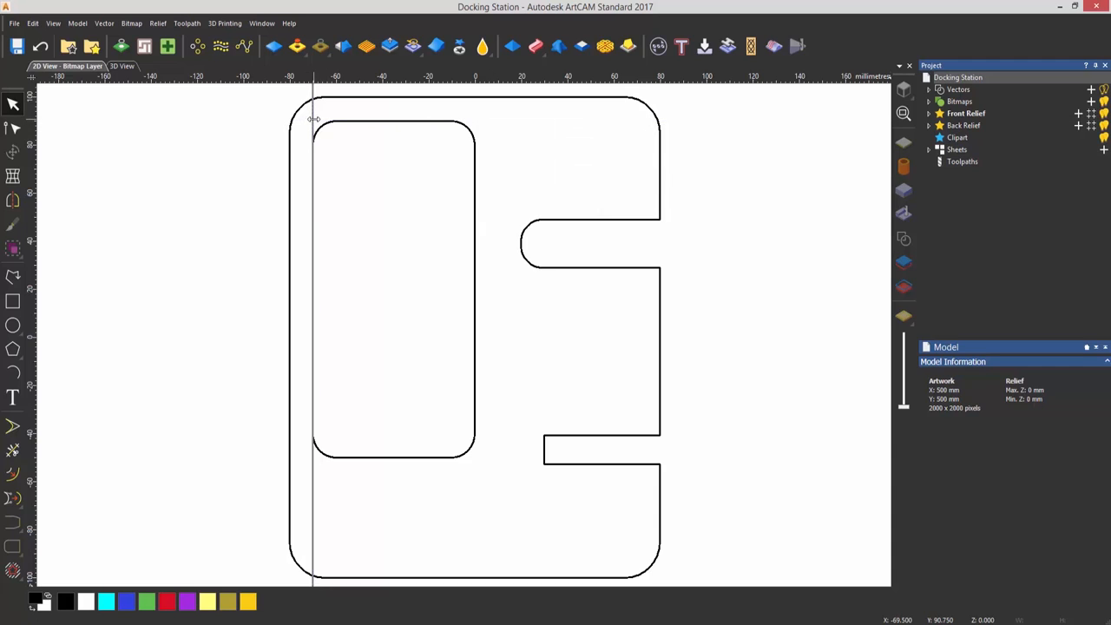
right_click(312, 122)
click(355, 205)
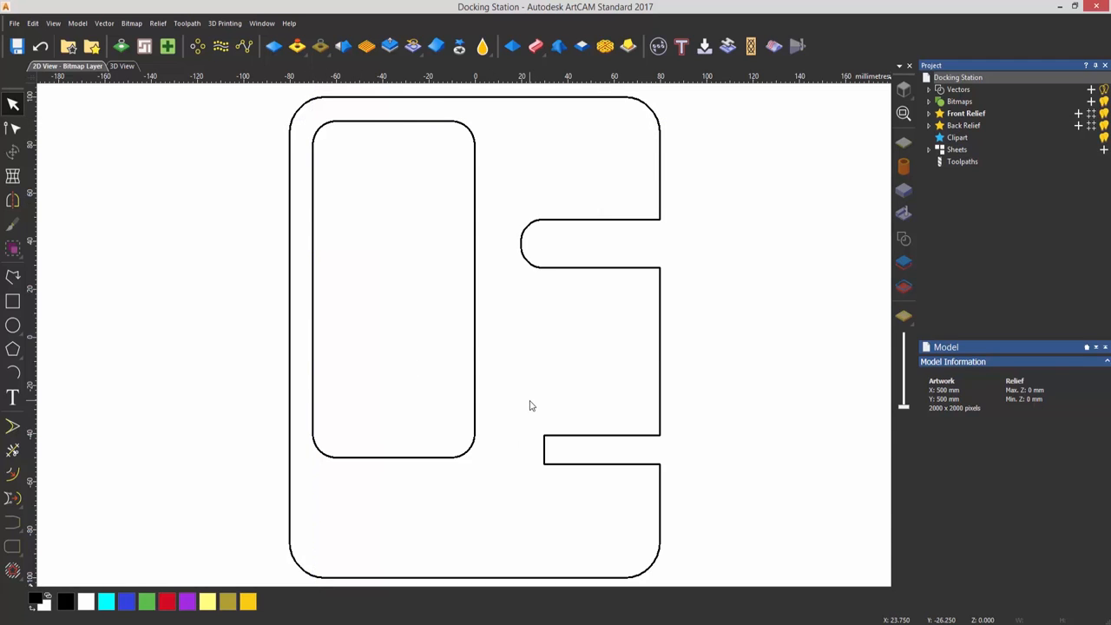
Create a rectangle 10 mm wide and 15 mm high across the inner rounded rectangle's bottom edge
key(r)
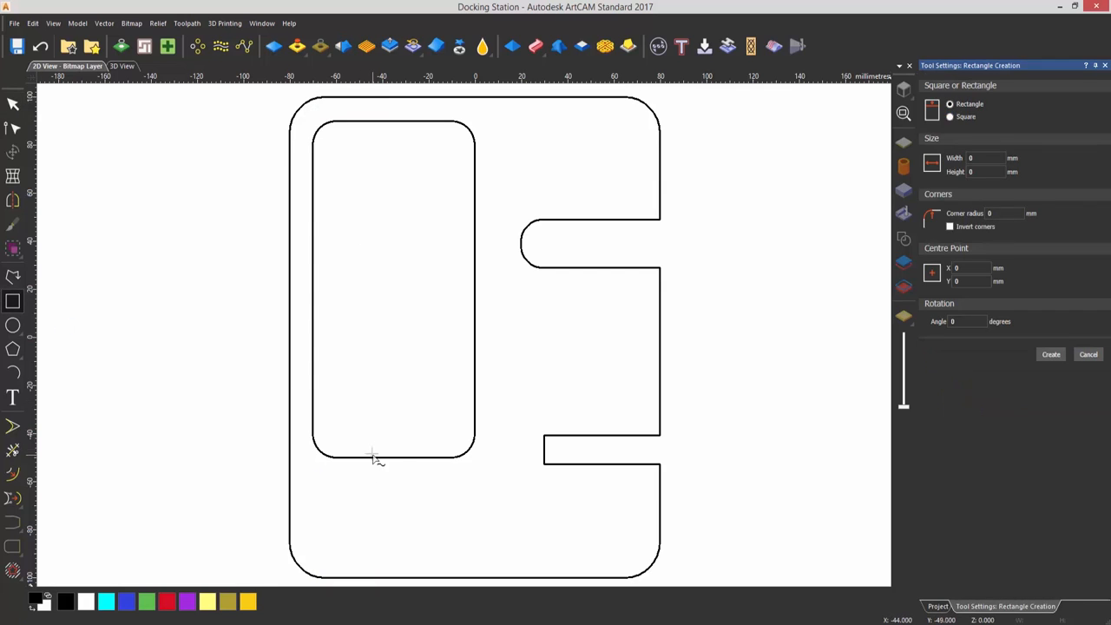
drag(370, 445, 402, 492)
click(985, 158)
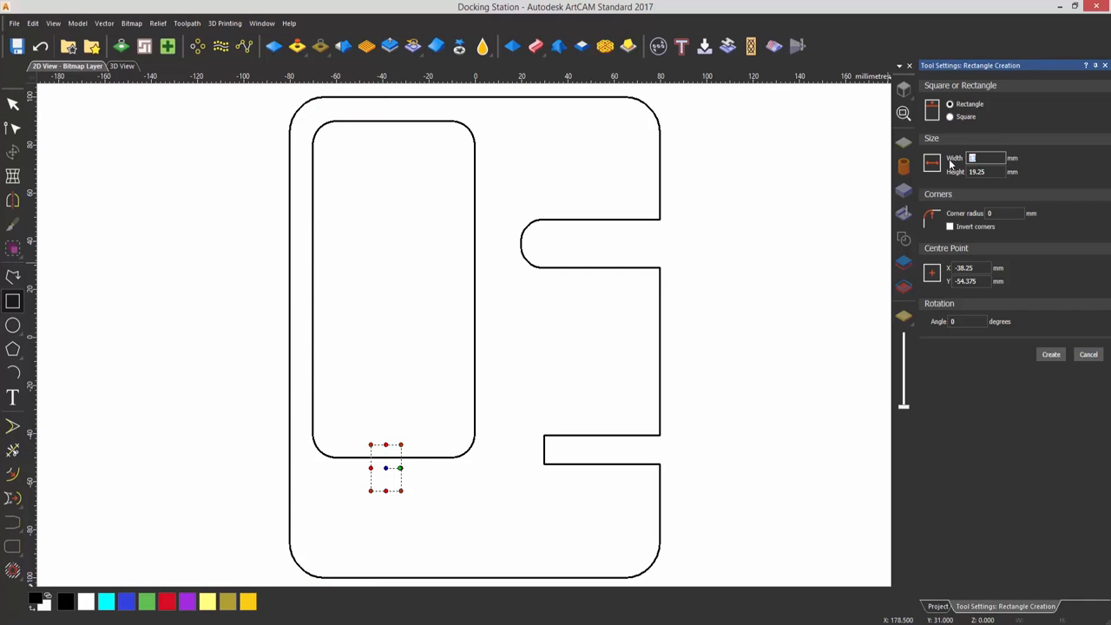
text(10)
key(Tab)
text(15)
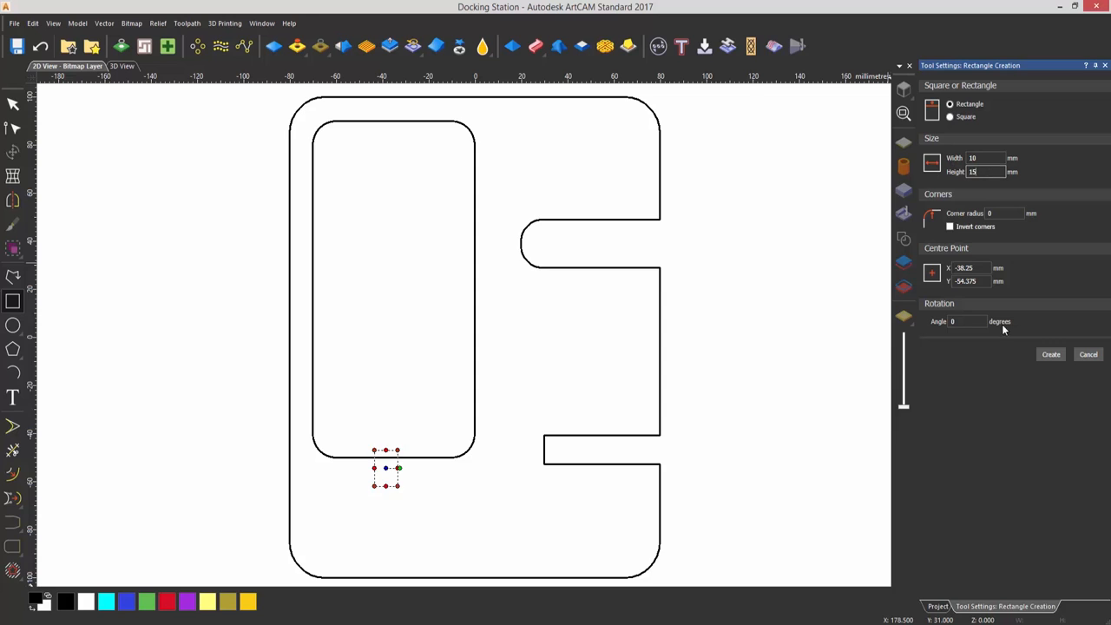
click(1051, 355)
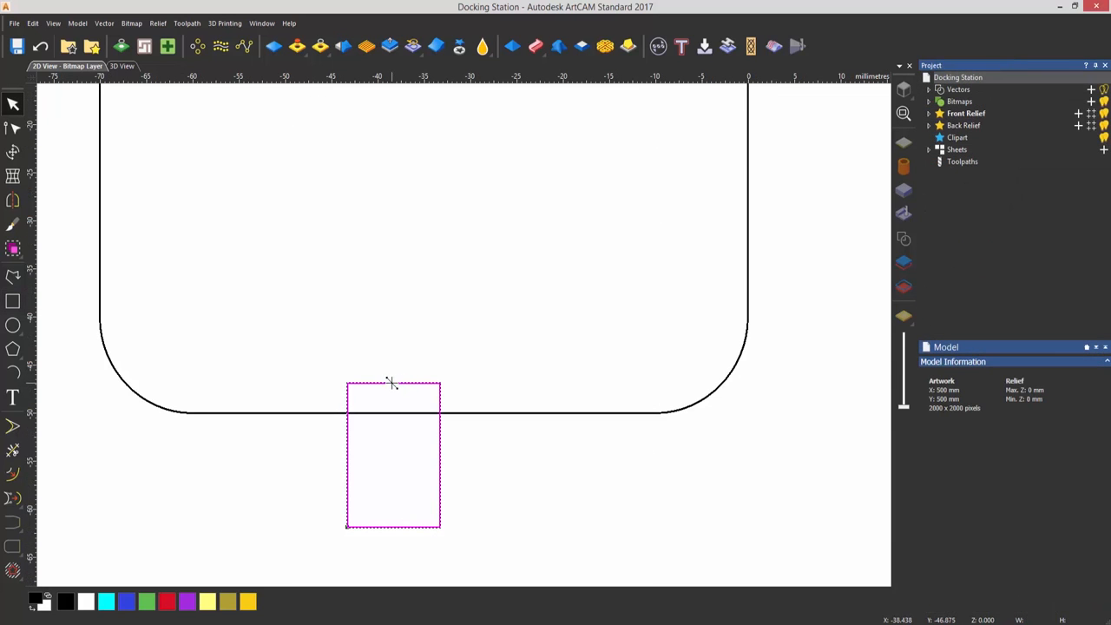
Snap the new rectangle's top midpoint to the inner rounded rectangle's bottom-edge midpoint, and nudge it slightly upwards to overlap that edge
drag(393, 385, 423, 413)
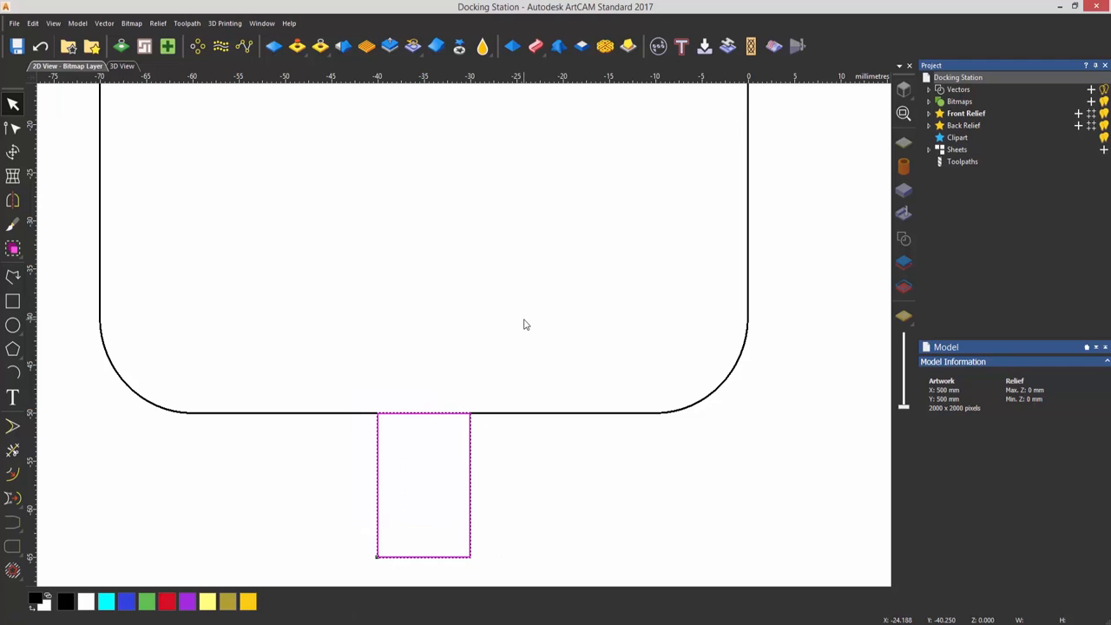
click(524, 323)
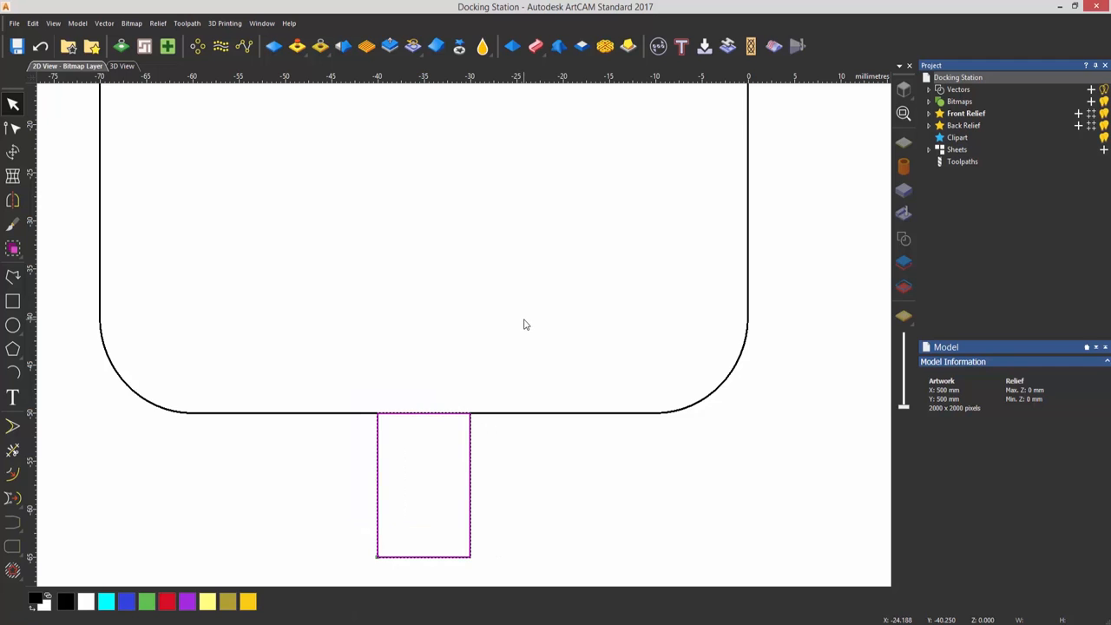
click(471, 471)
scroll(423, 434, up, 4)
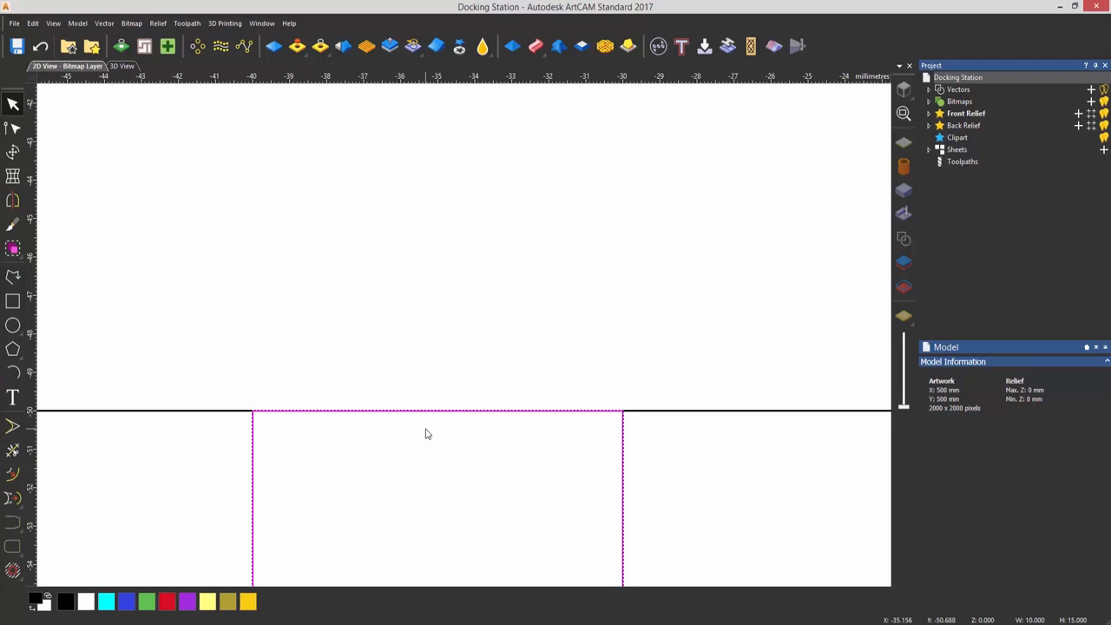
key(Up)
key(Up)
key(Up)
key(Up)
key(Up)
key(Up)
key(Up)
key(Up)
key(Up)
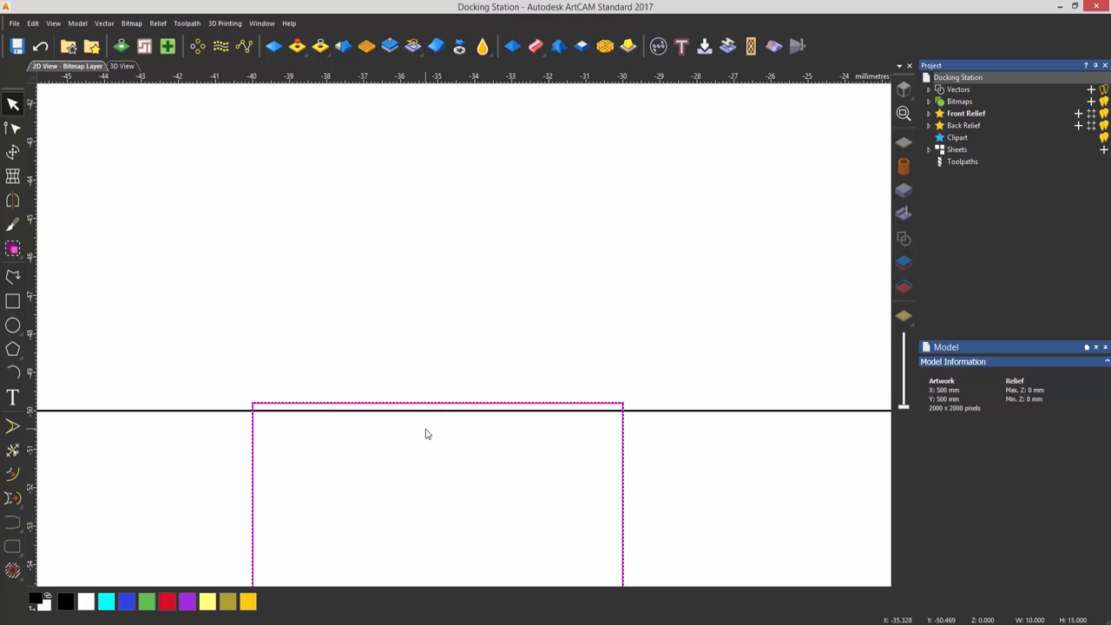
key(Up)
click(439, 482)
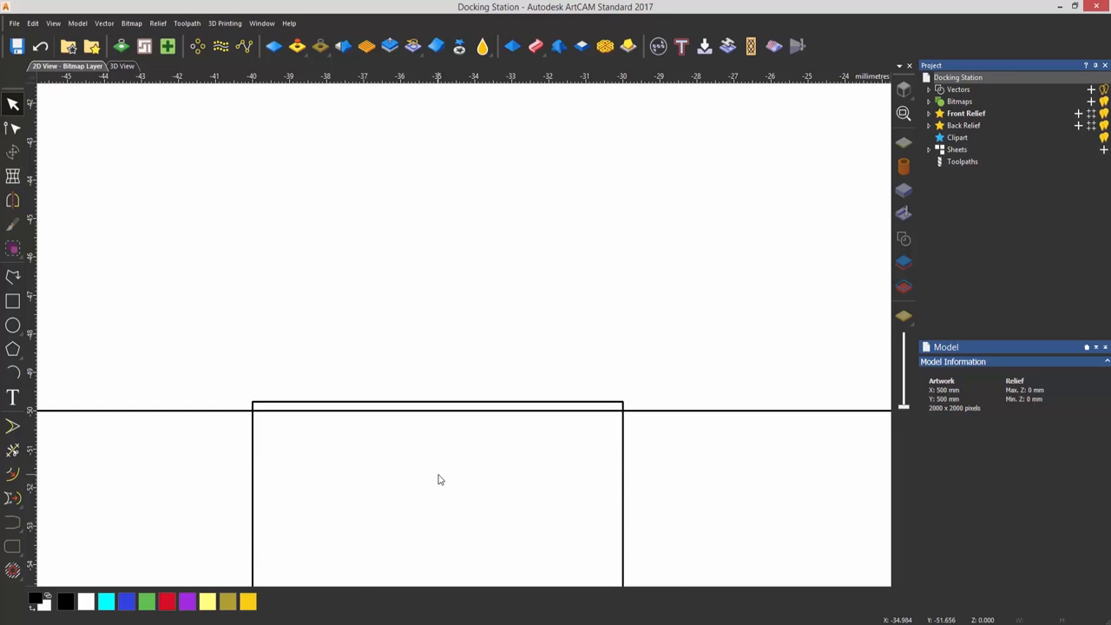
Draw a smooth wavy polyline from just above the outline's top edge, down between the pocket and slots, curving back into the small rectangle
scroll(523, 107, down, 8)
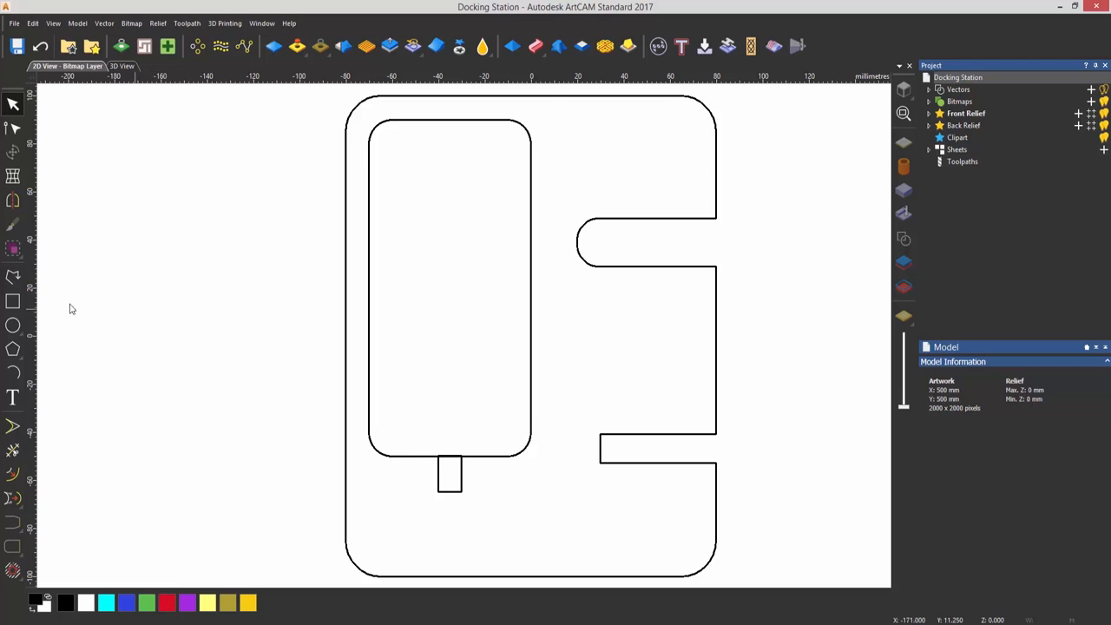
click(10, 284)
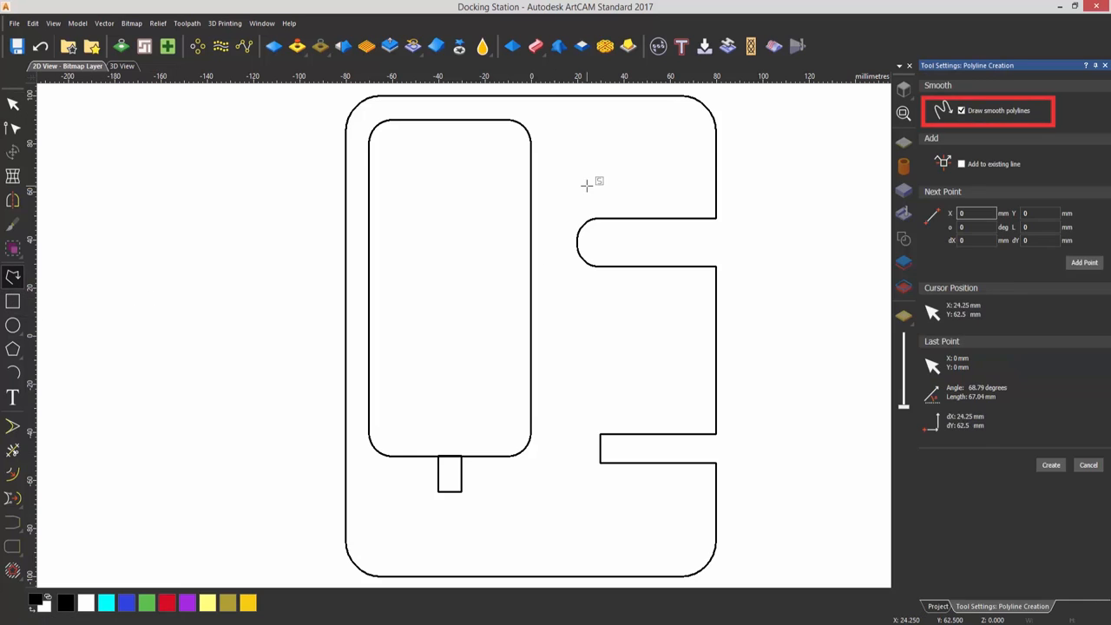
click(522, 92)
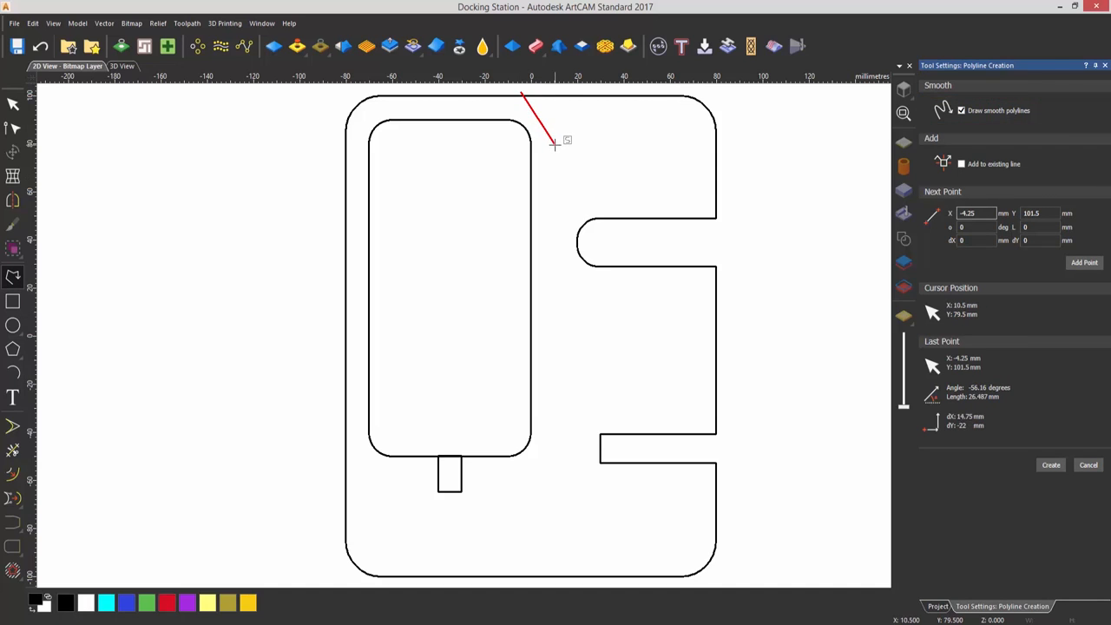
click(559, 150)
click(541, 206)
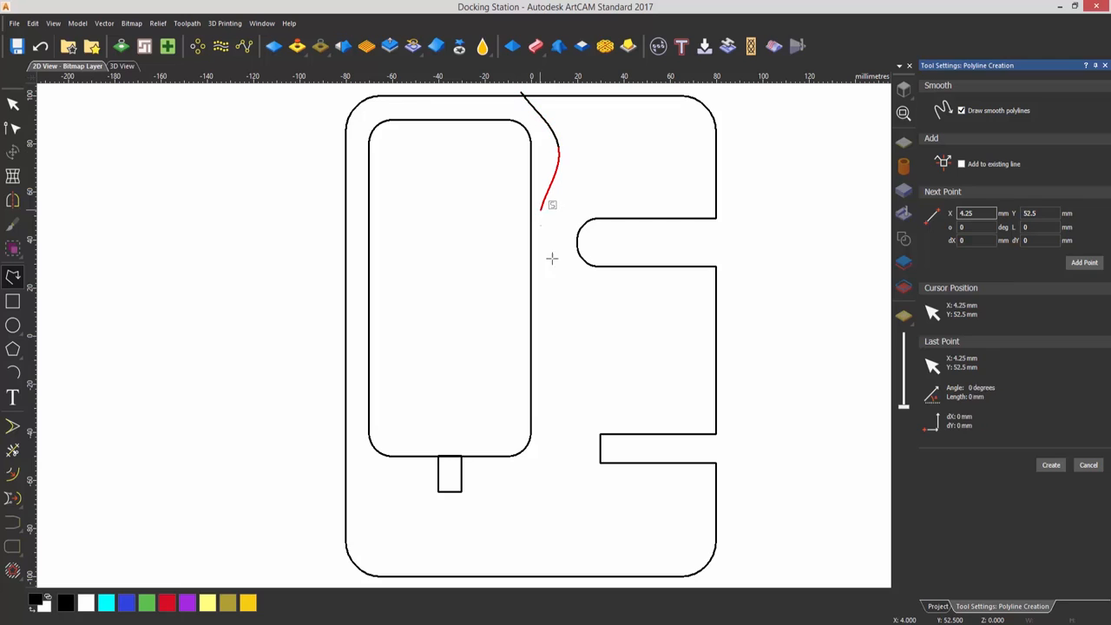
click(567, 290)
click(548, 354)
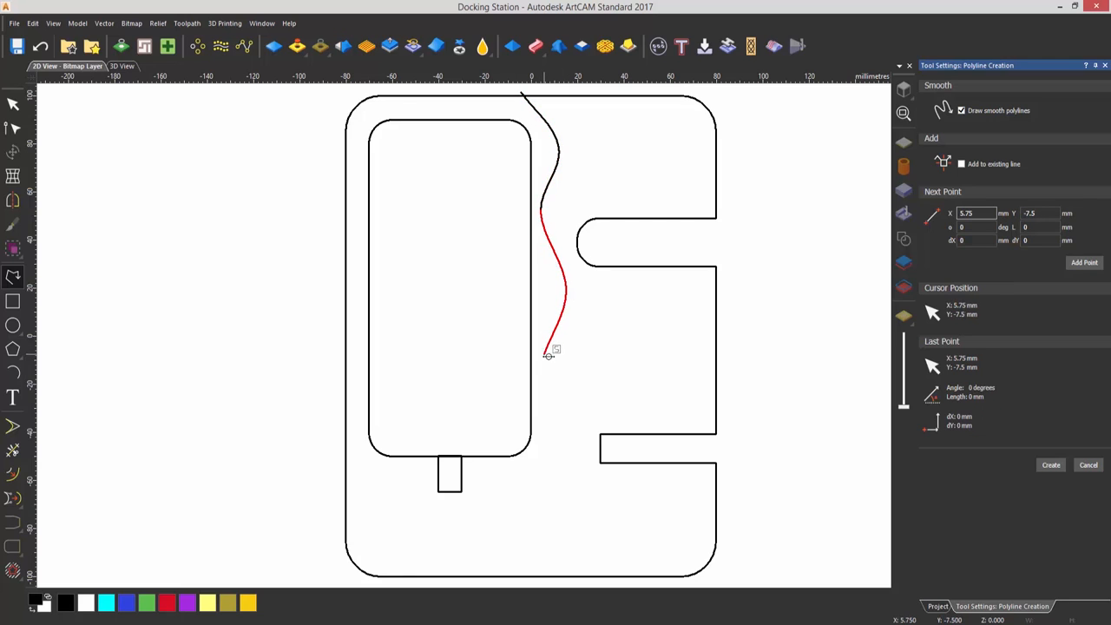
click(573, 429)
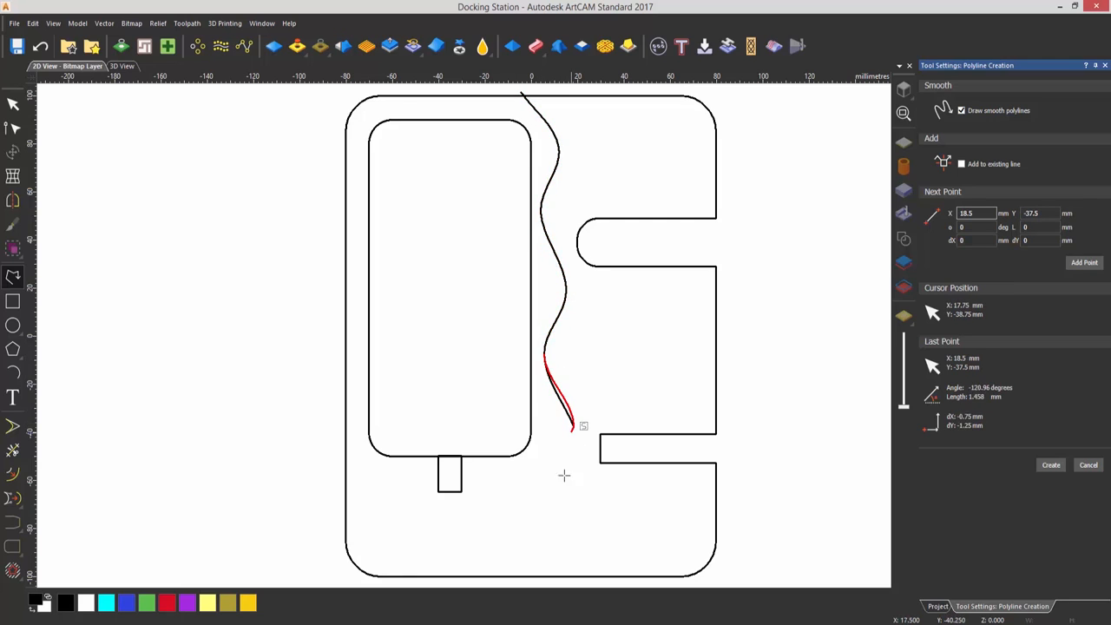
click(552, 471)
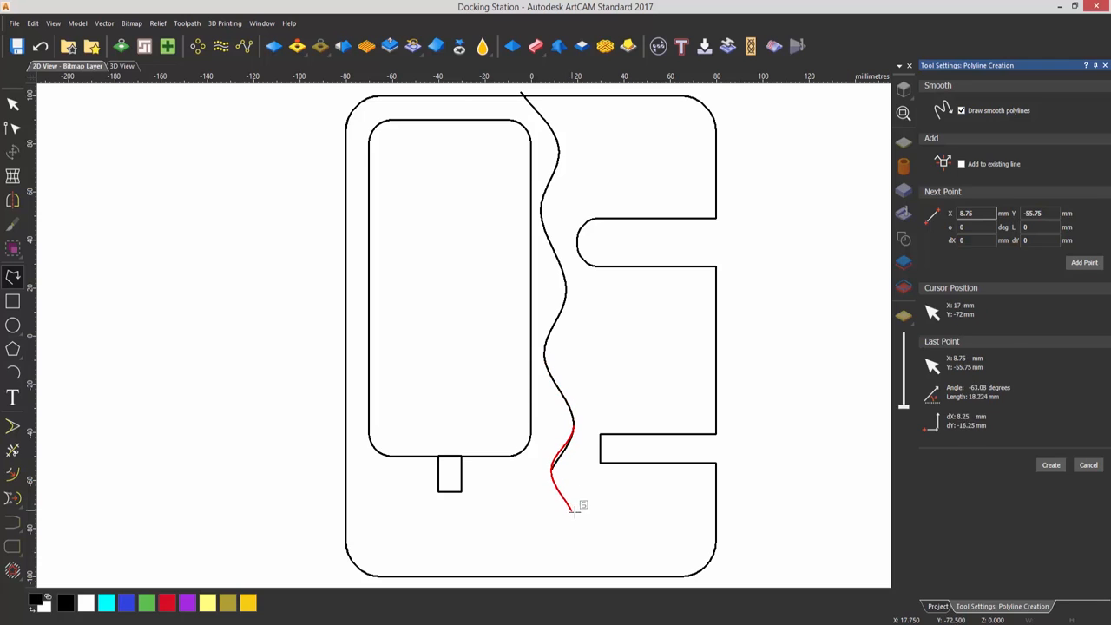
click(572, 505)
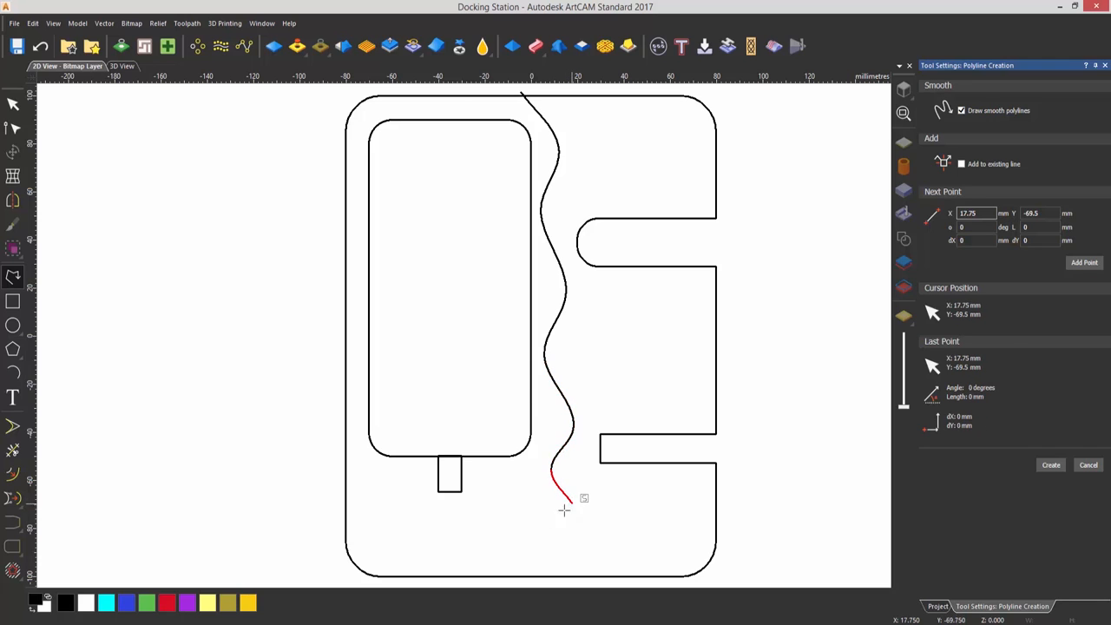
click(494, 555)
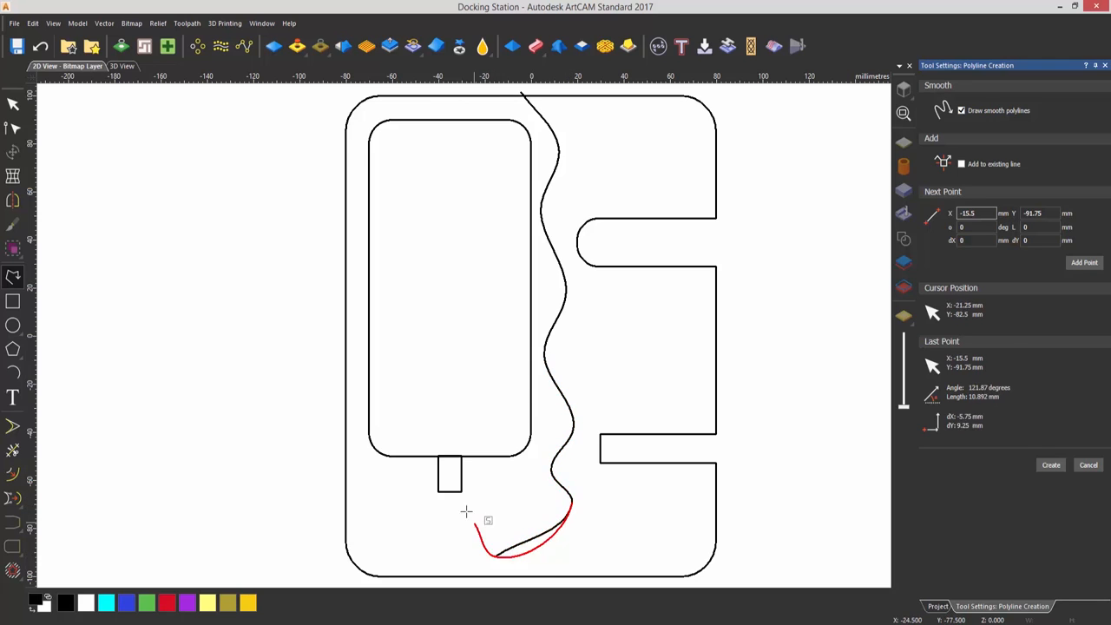
double_click(454, 486)
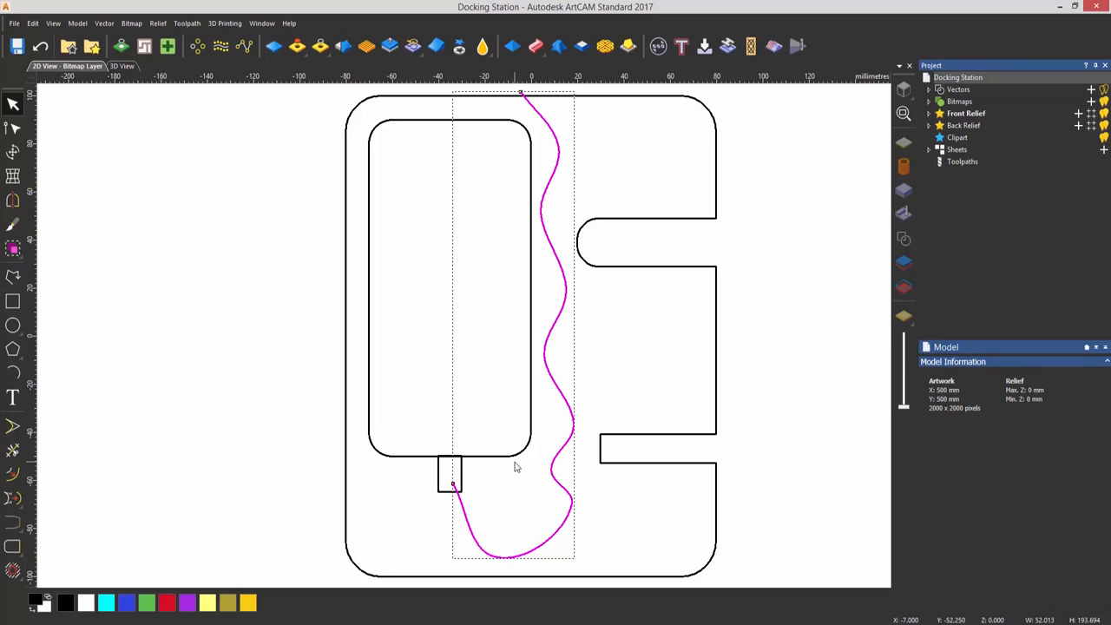
Edit the wavy polyline's nodes, shifting the middle and lower bends upwards and lengthening the lowest right bend's upper handle for even waves
key(n)
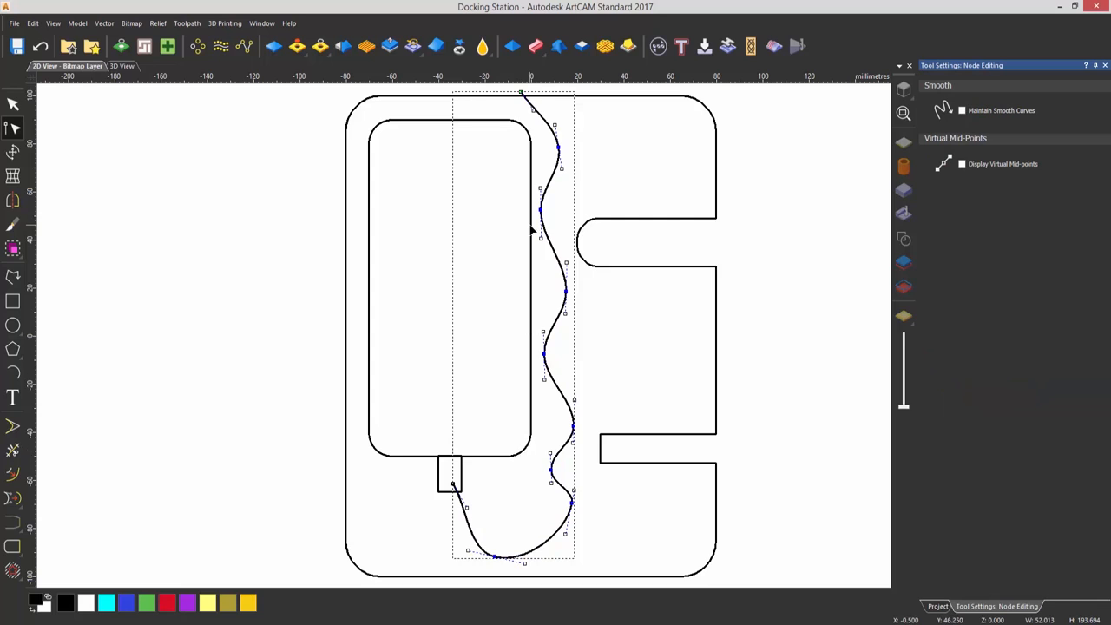
drag(541, 211, 541, 206)
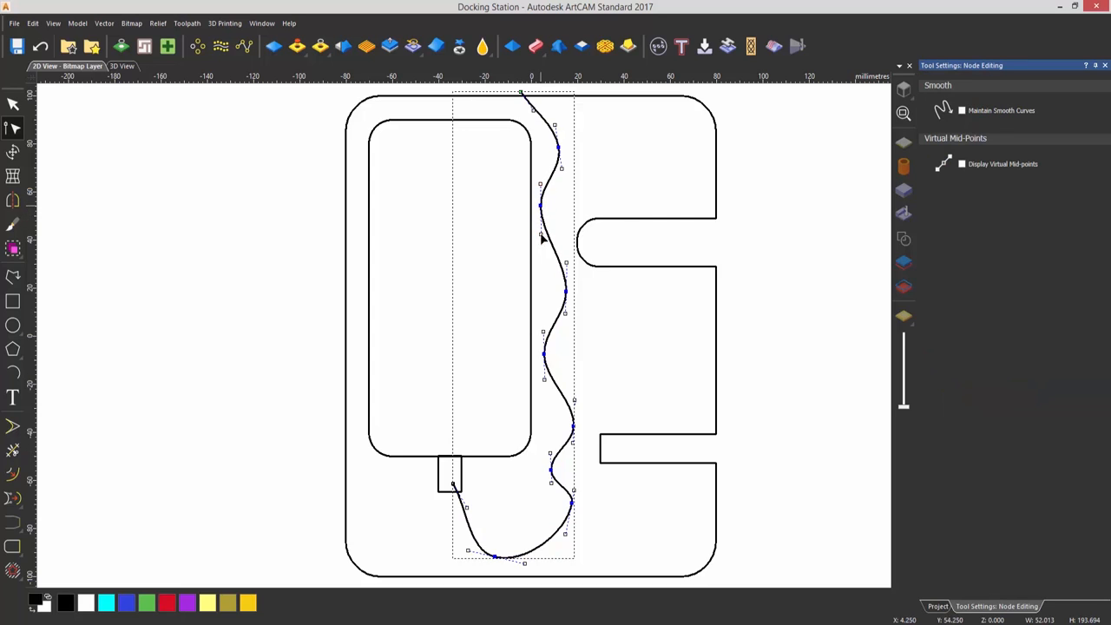
drag(564, 289, 566, 282)
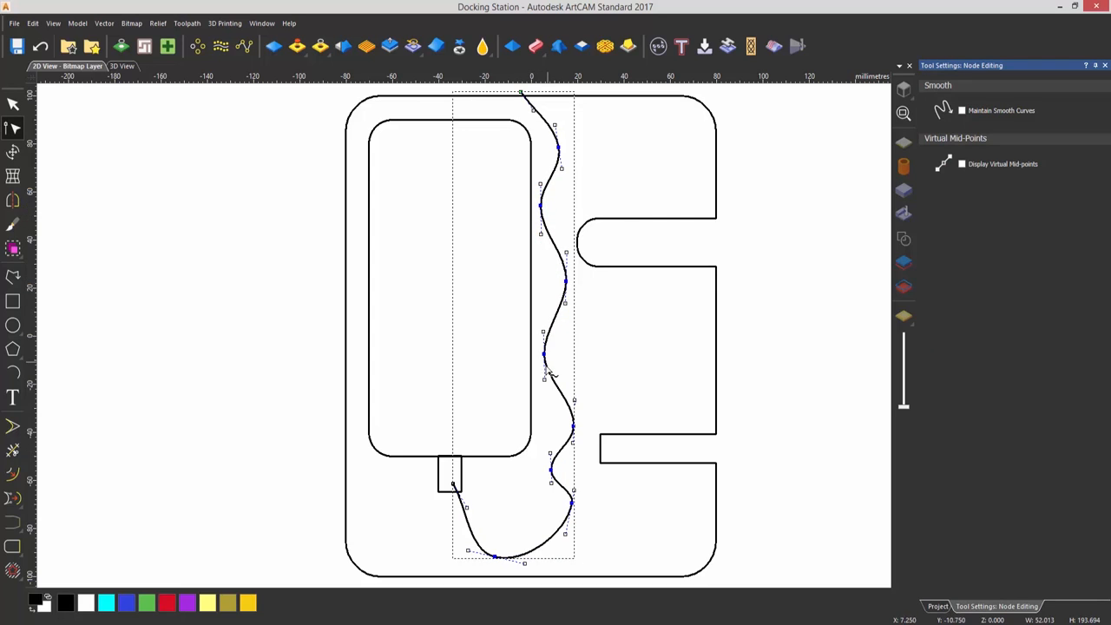
drag(543, 355, 543, 341)
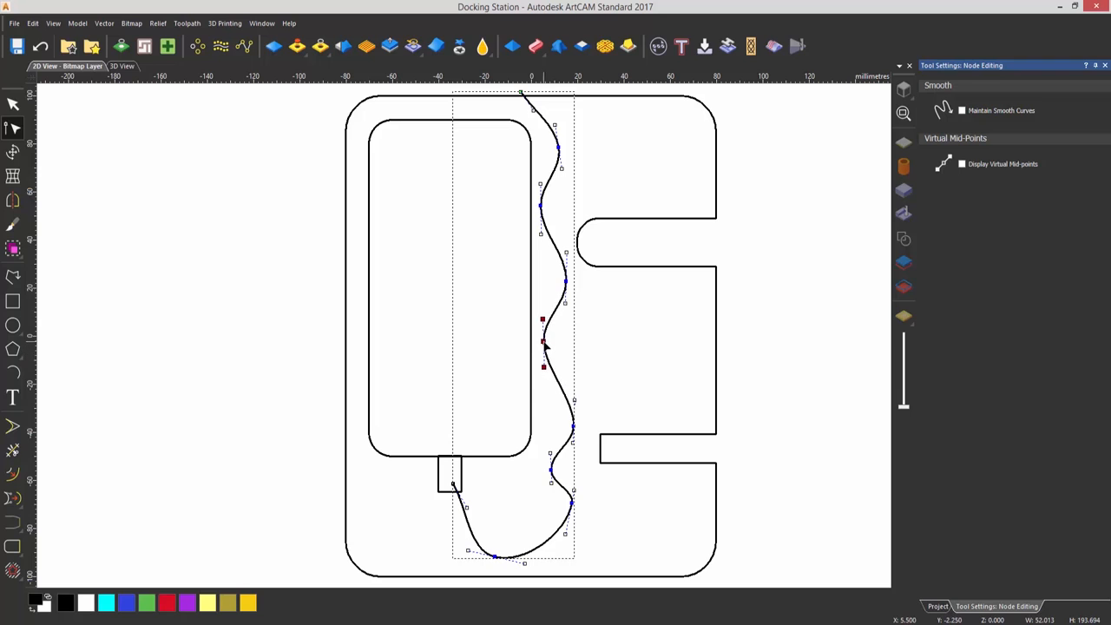
click(573, 426)
drag(573, 425, 573, 408)
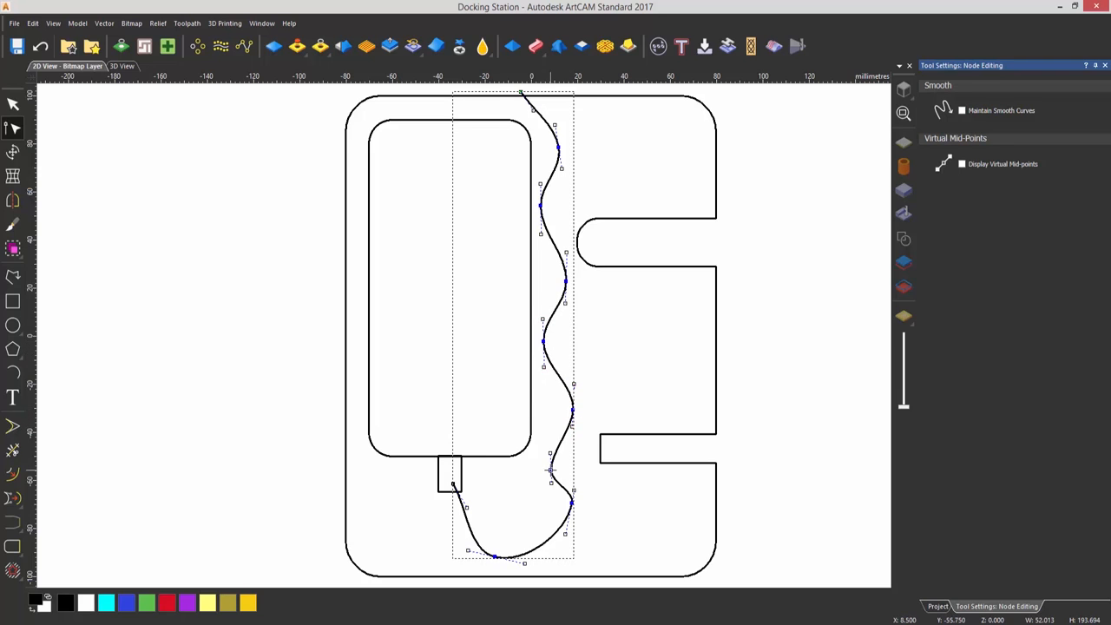
drag(551, 470, 549, 455)
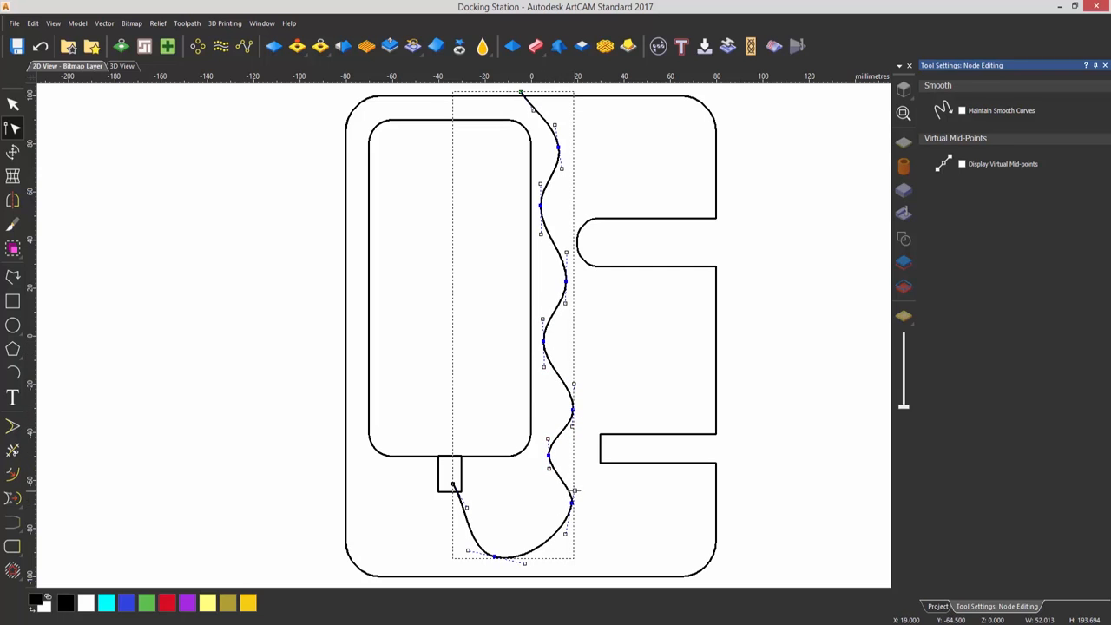
drag(573, 490, 574, 472)
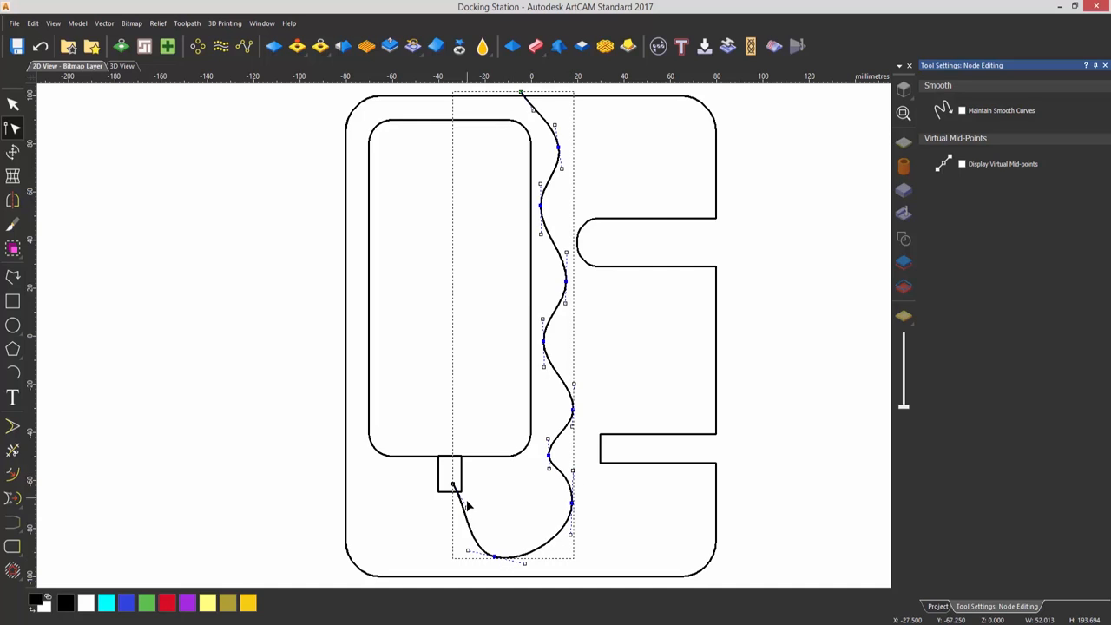
Reshape the polyline's bottom loop into a rounder curve entering the small rectangle vertically by adjusting its end node, handle and lowest node
drag(466, 507, 459, 516)
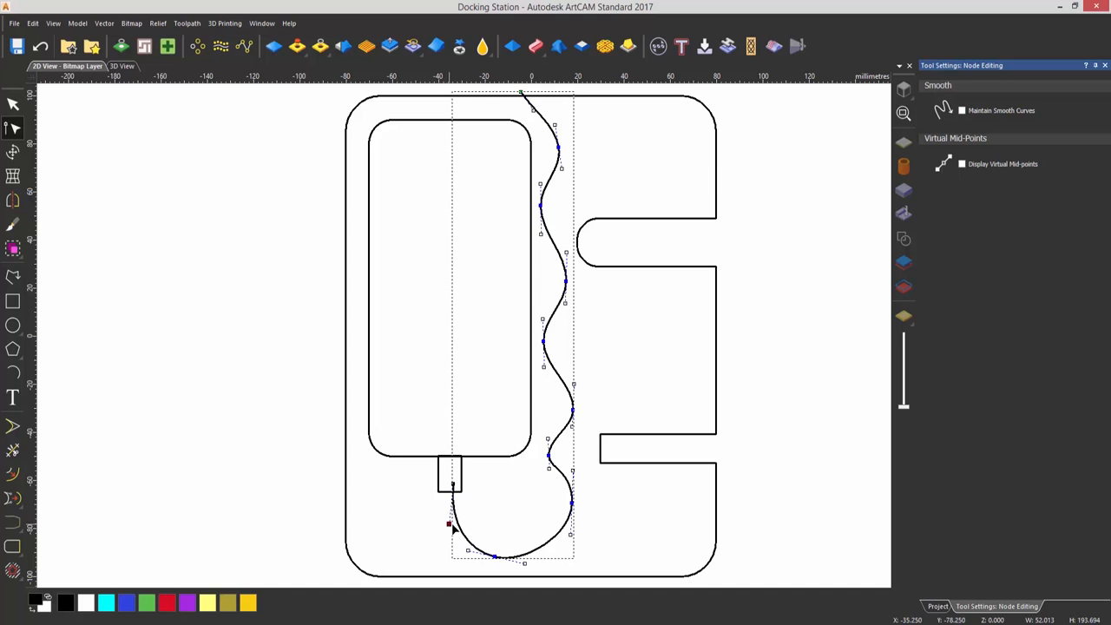
drag(448, 525, 452, 522)
drag(451, 482, 455, 485)
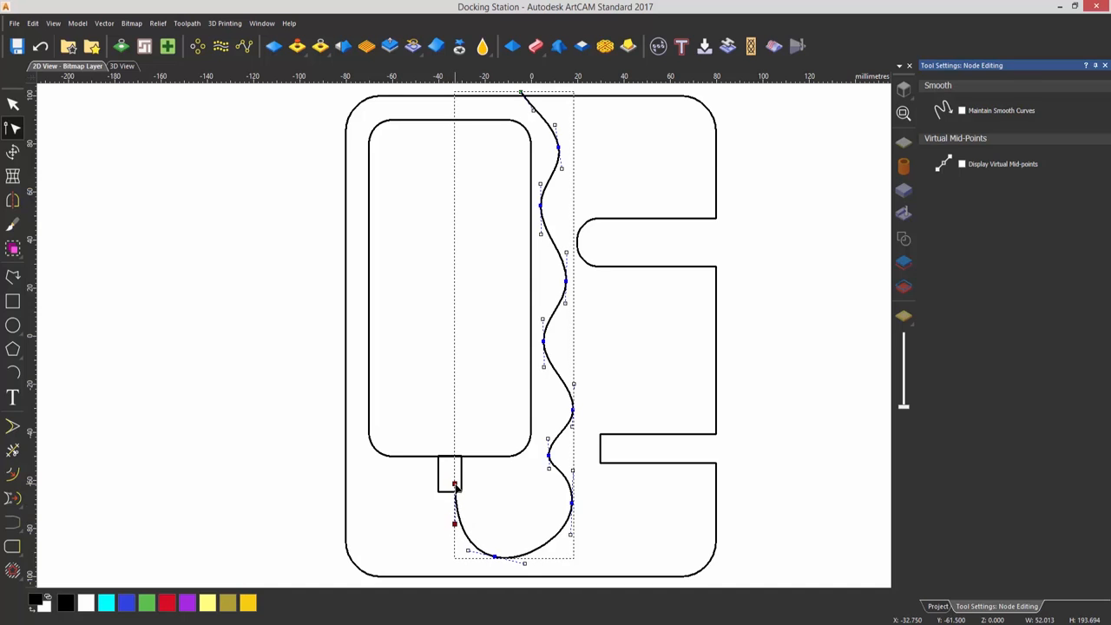
drag(525, 563, 512, 558)
click(499, 556)
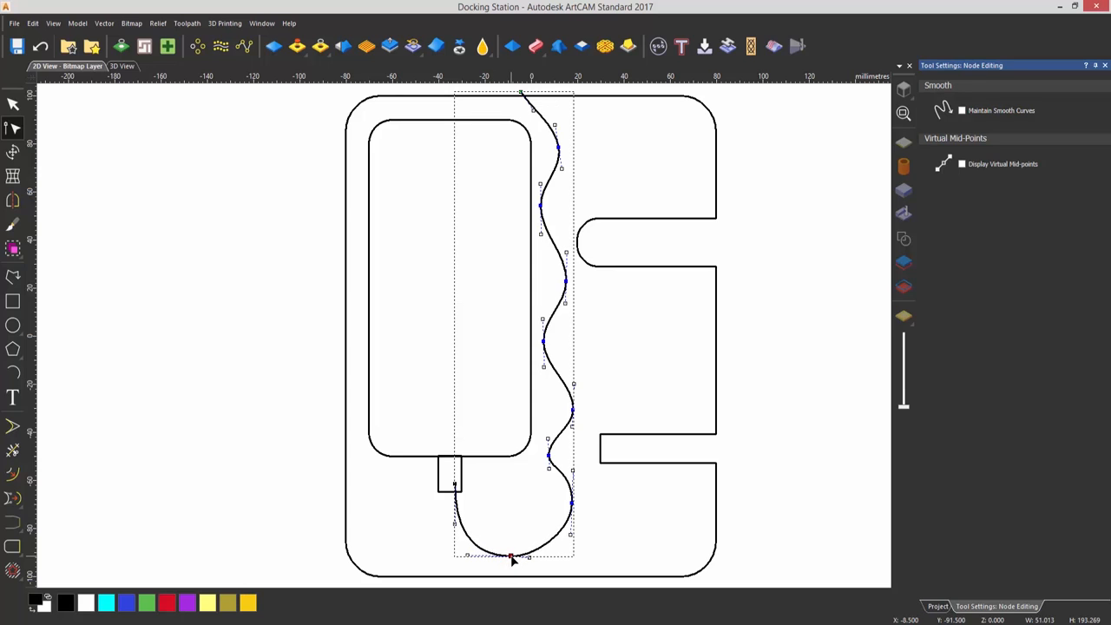
Offset the wavy polyline 5 mm with the Inwards/left direction and sharp corners, keeping the original vector
key(Escape)
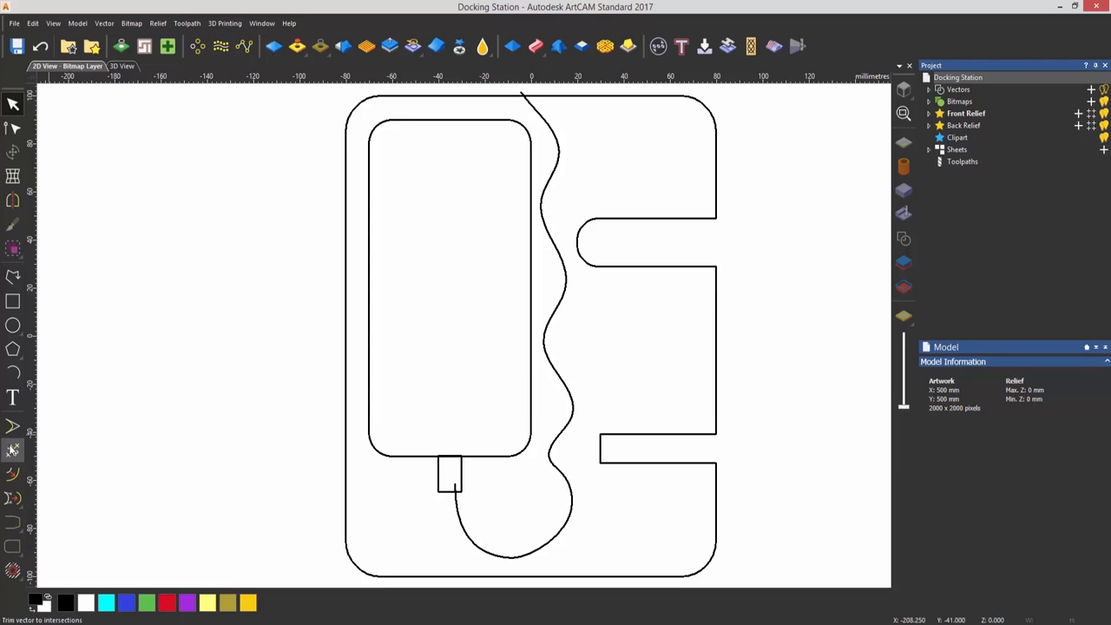
click(12, 474)
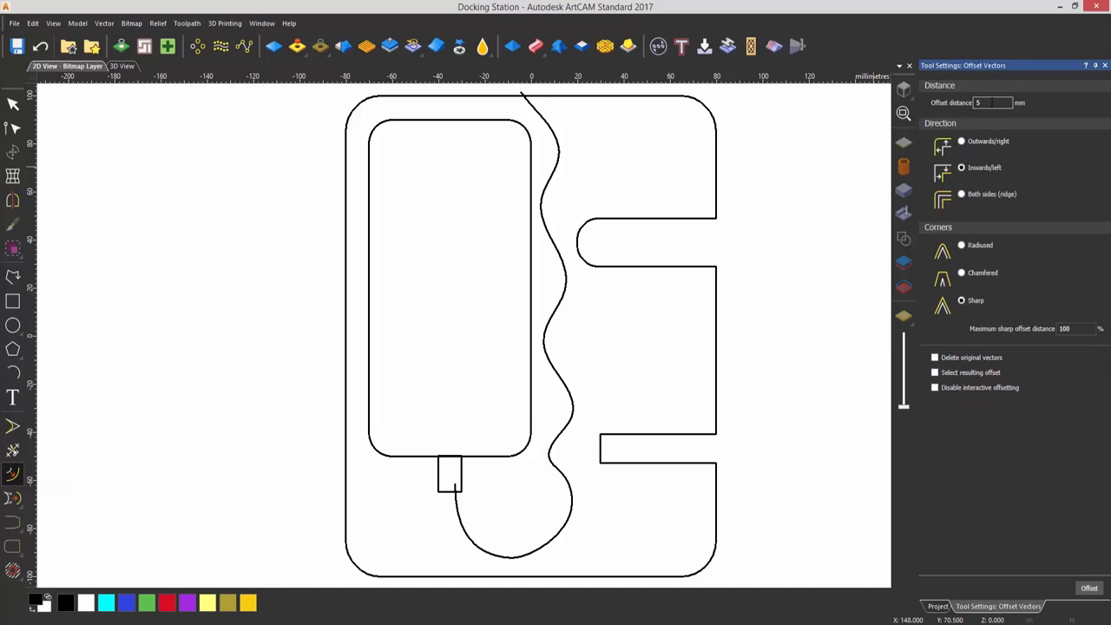
click(566, 292)
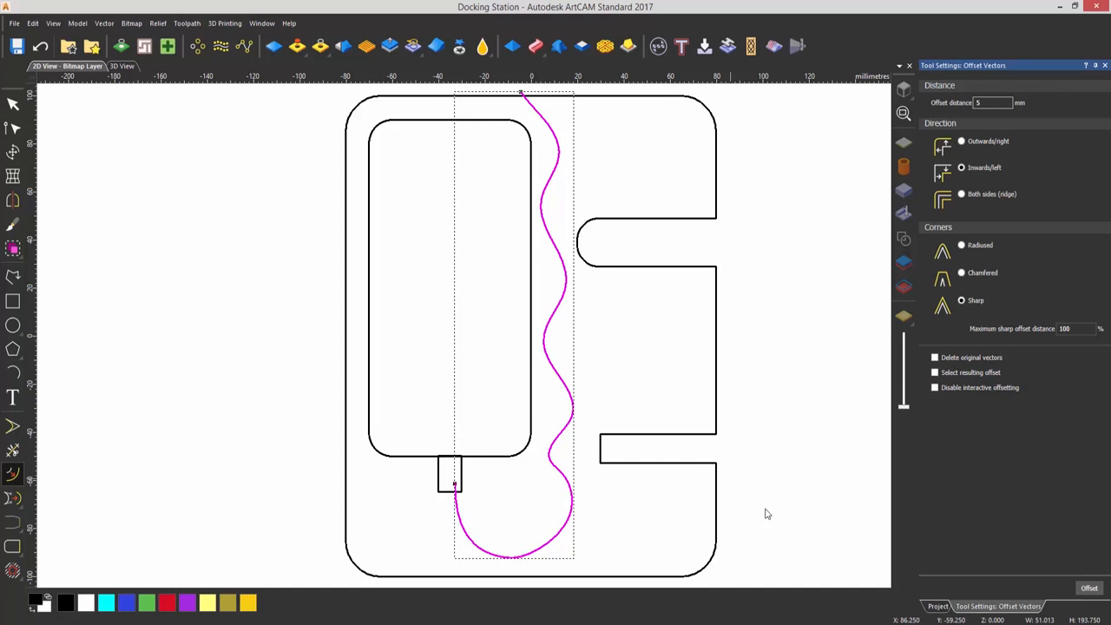
click(1094, 589)
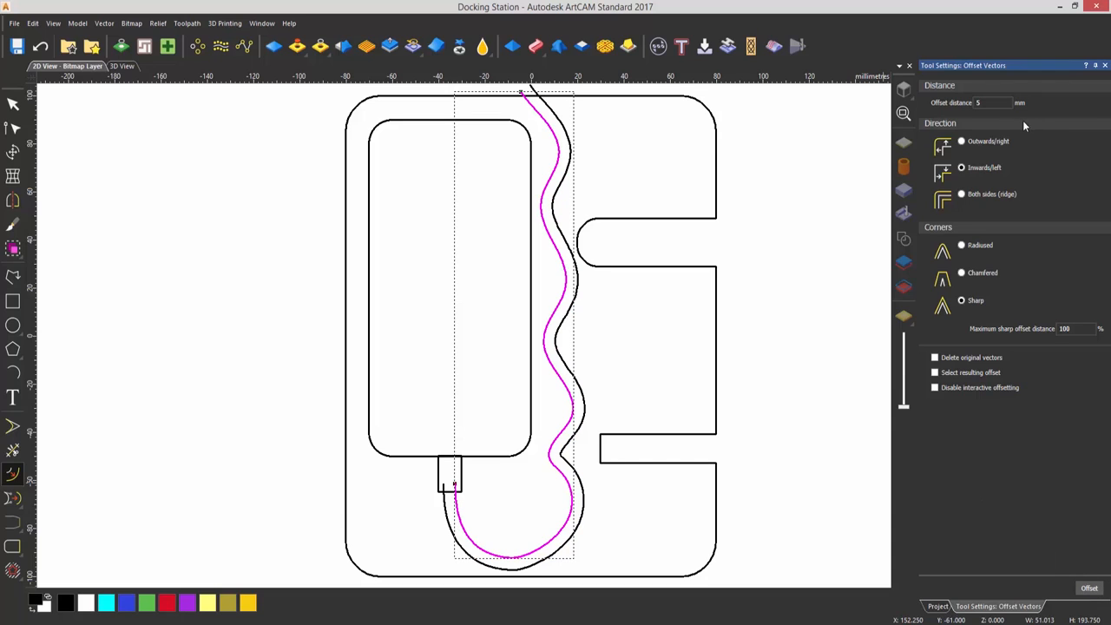
click(1106, 66)
click(638, 166)
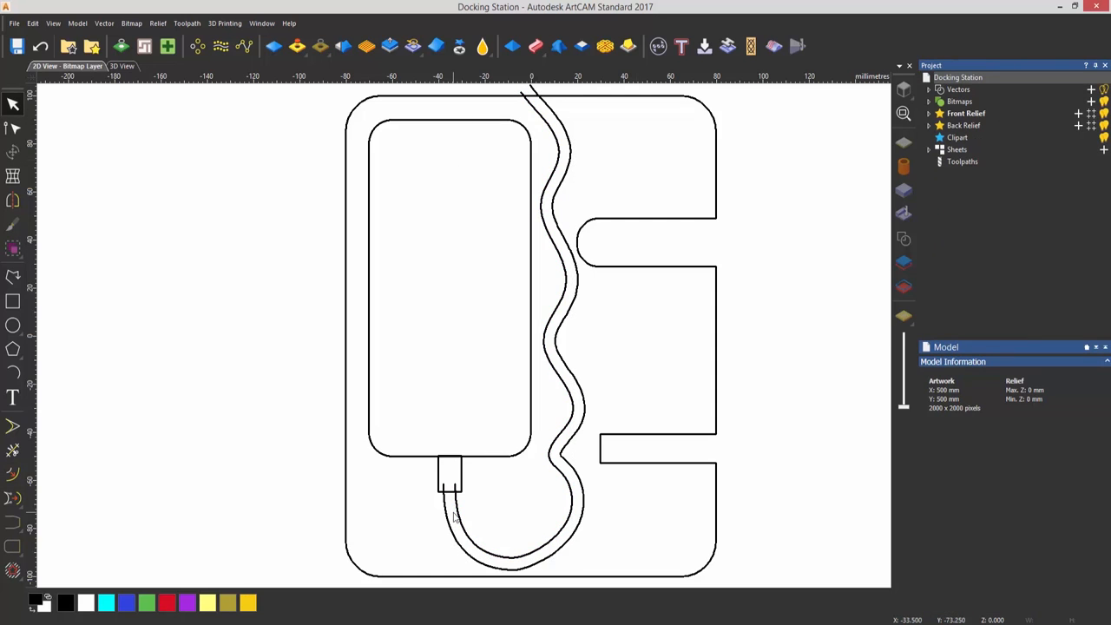
Join the two wavy lines' ends inside the small rectangle with a straight, non-smooth polyline added to the existing lines
scroll(453, 525, up, 5)
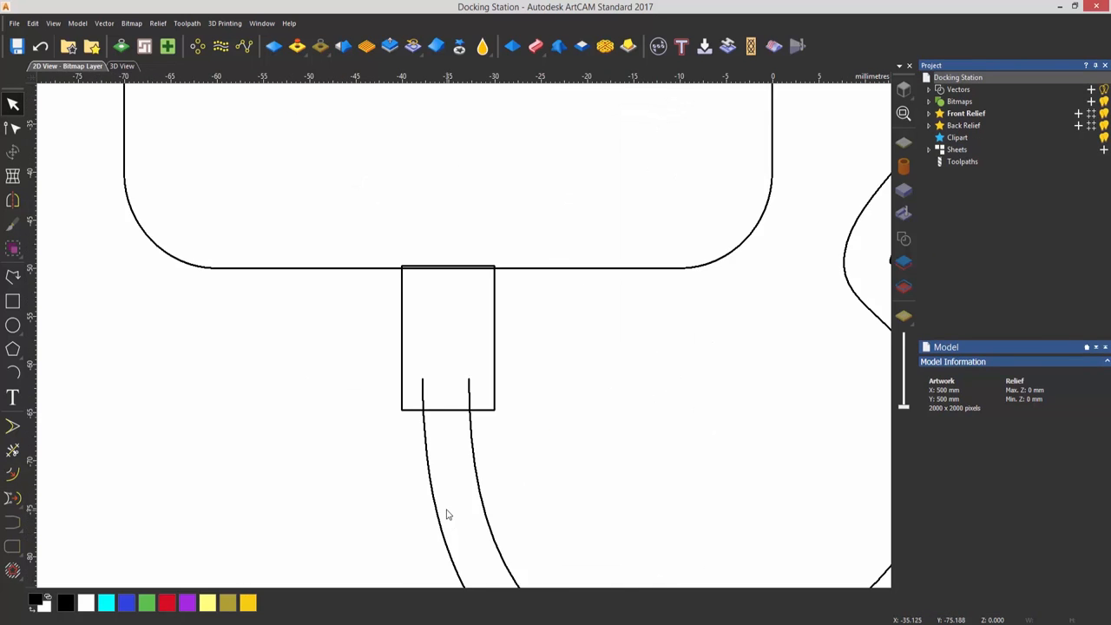
click(494, 271)
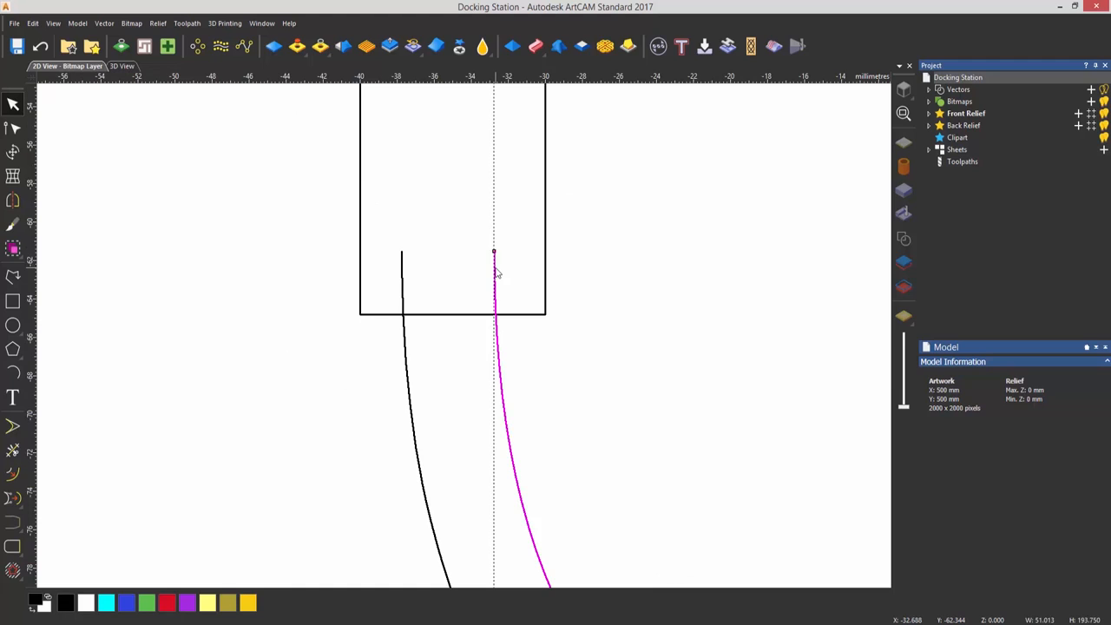
click(446, 338)
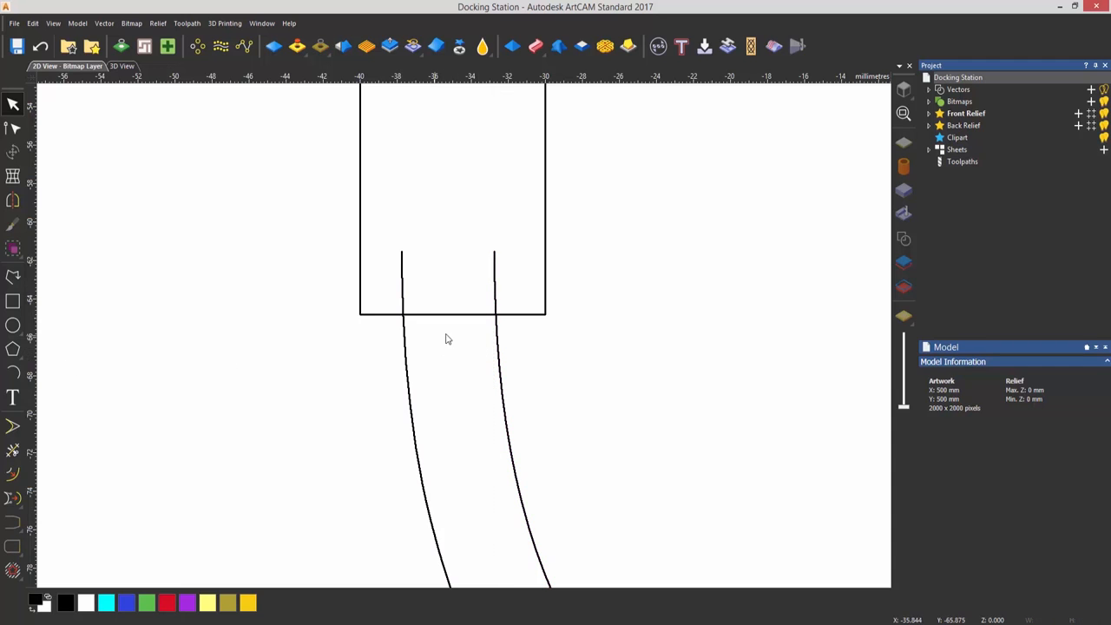
click(13, 276)
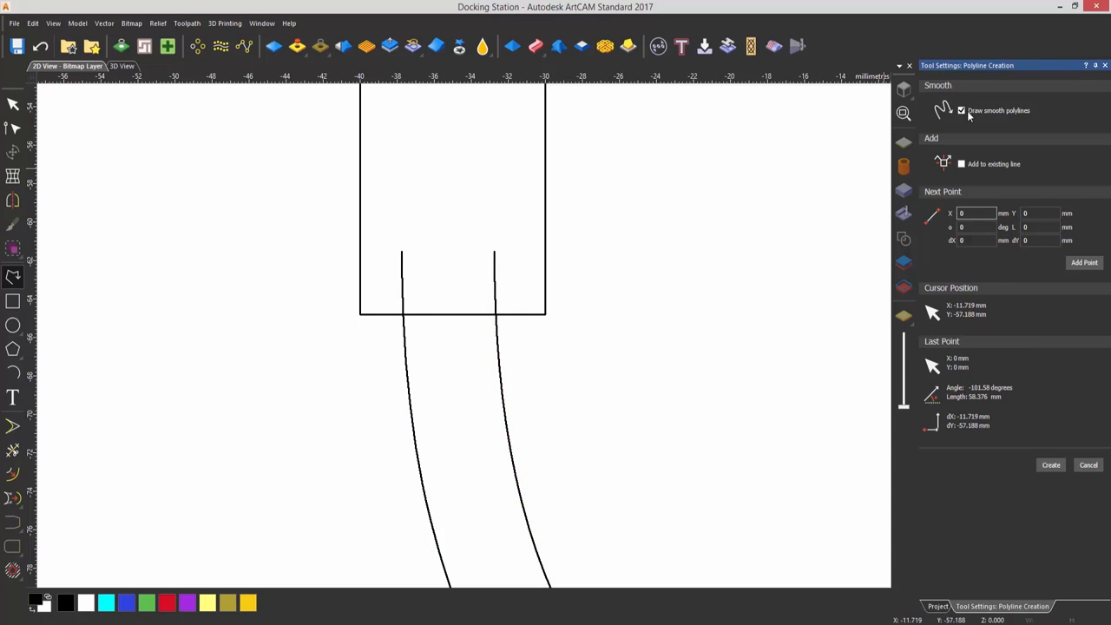
click(962, 111)
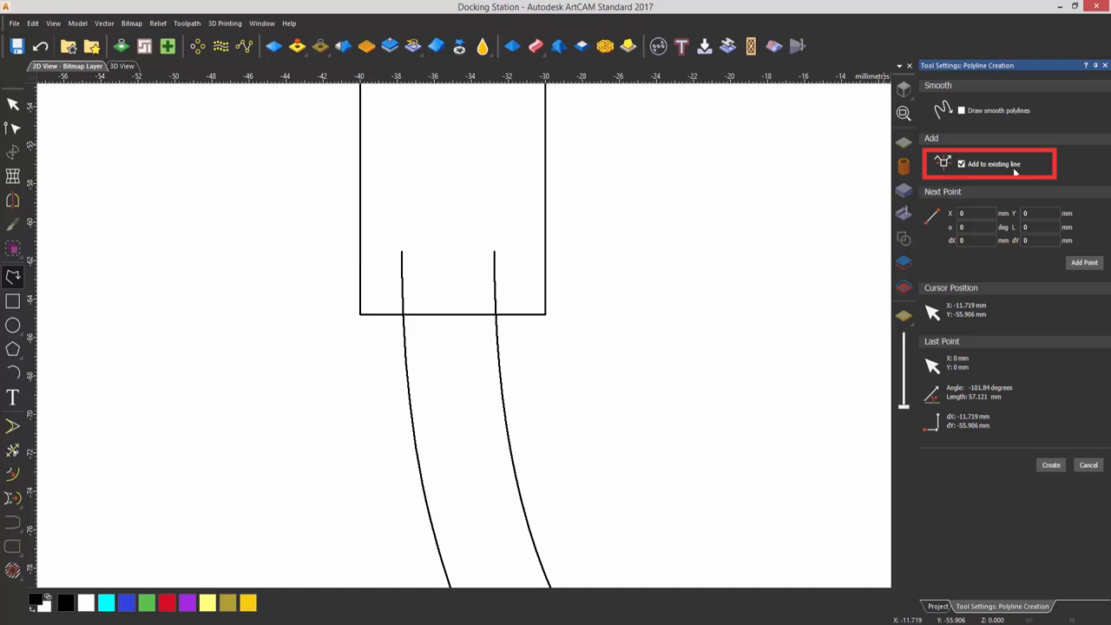
click(403, 252)
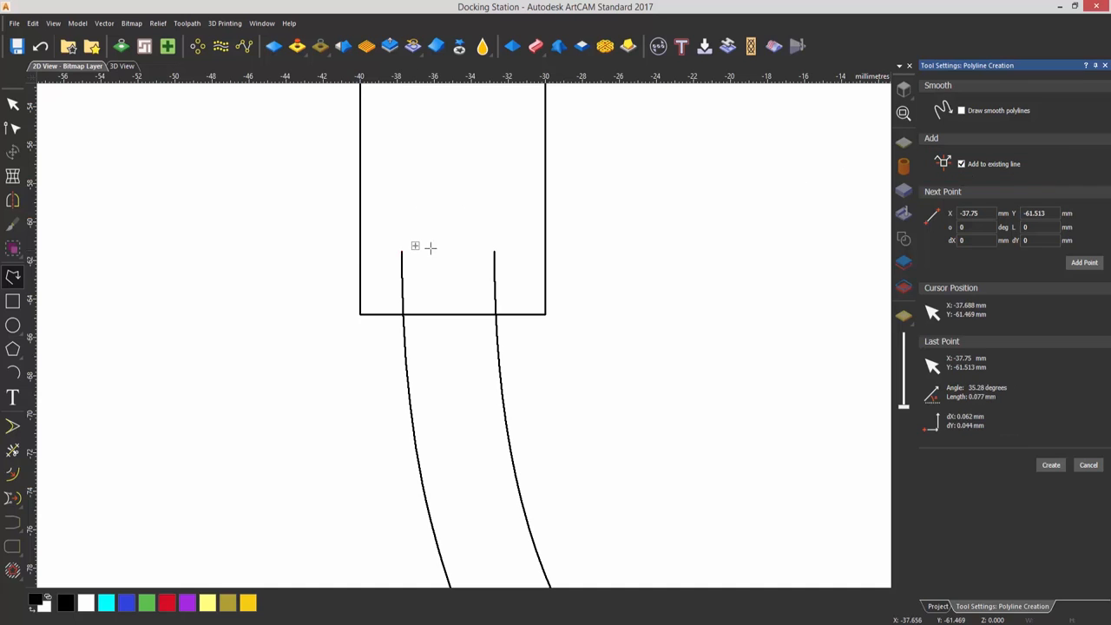
click(494, 252)
key(Escape)
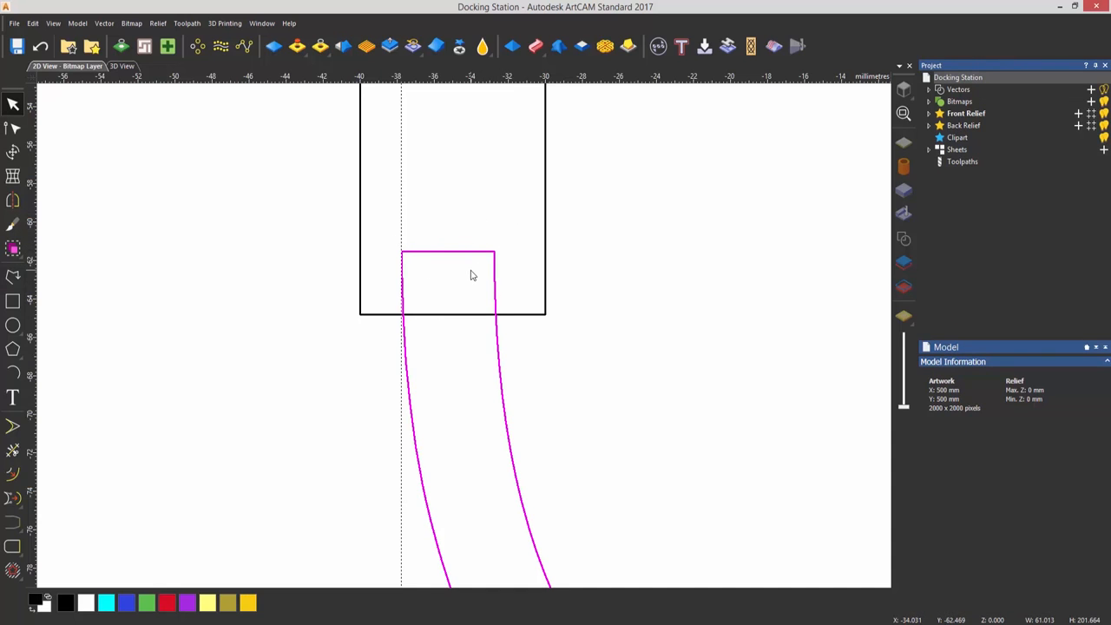
Cut the channel's right-hand line at about Y 72 mm with node editing and delete the piece above the cut
scroll(552, 319, down, 3)
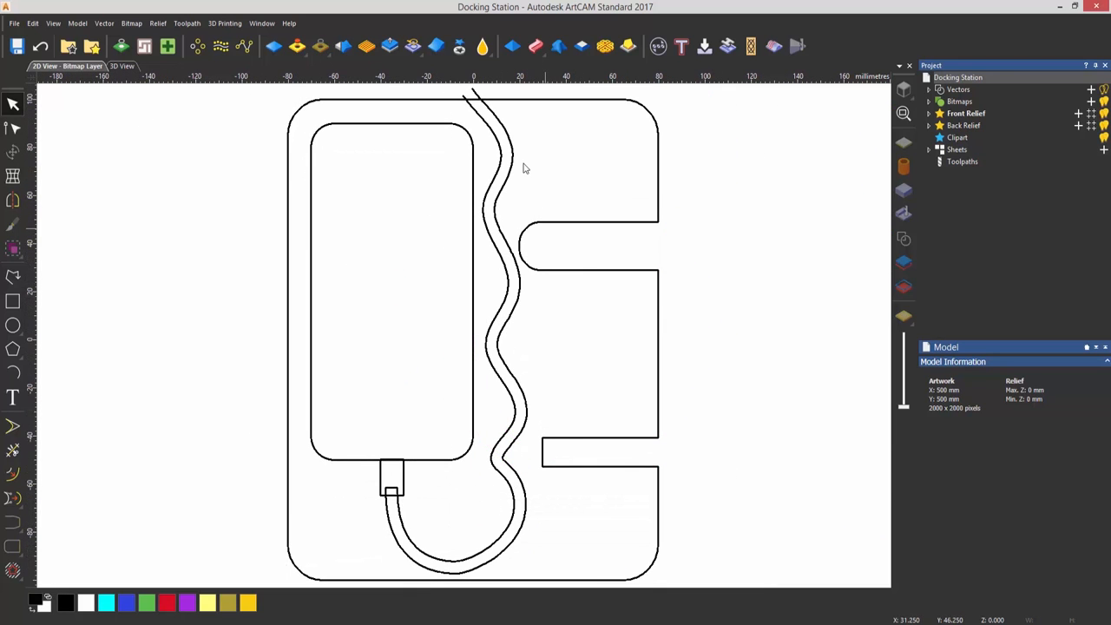
scroll(480, 103, up, 5)
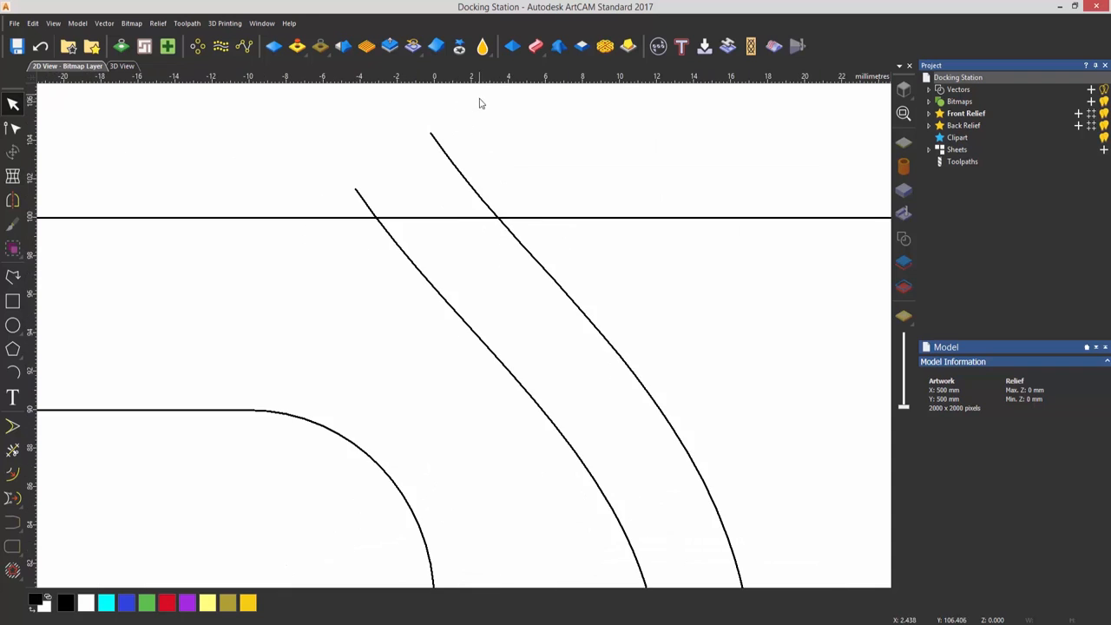
click(550, 282)
scroll(466, 273, down, 4)
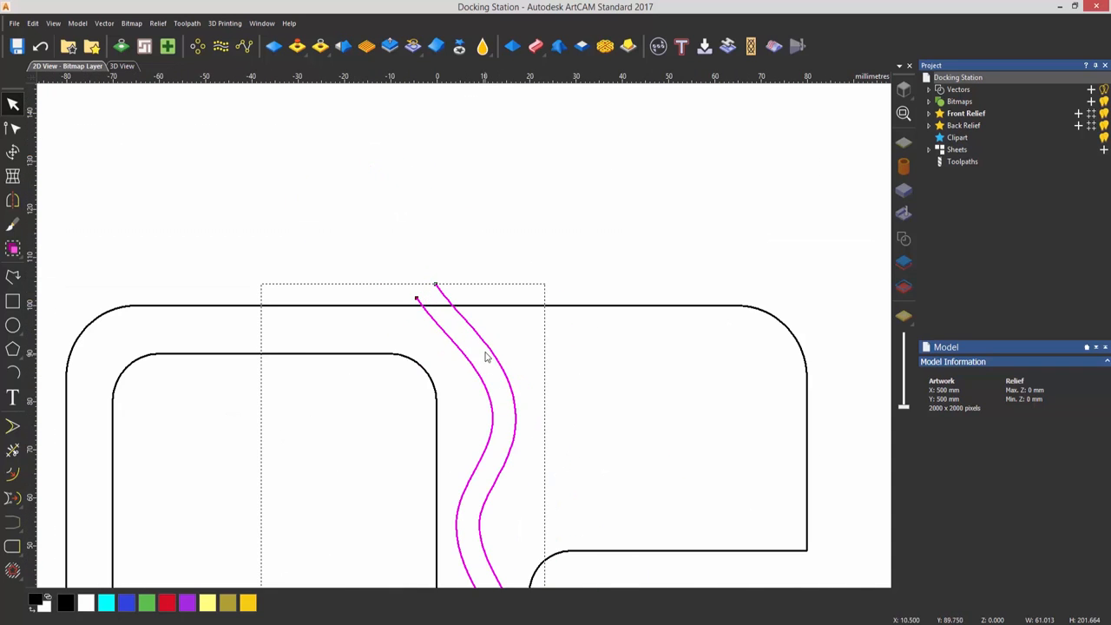
click(571, 372)
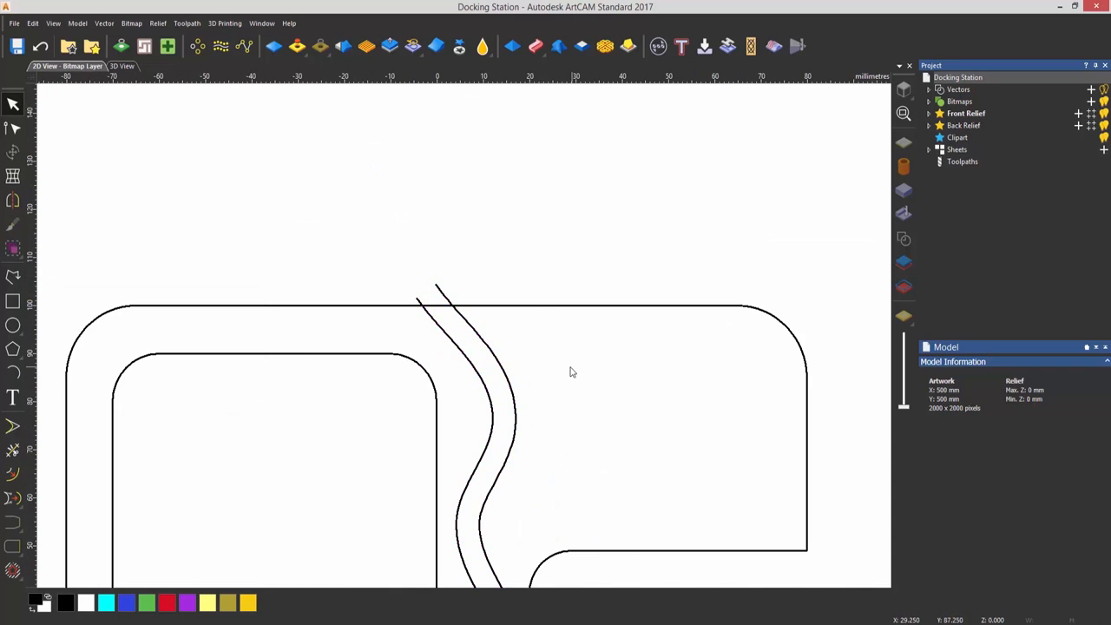
click(509, 382)
double_click(509, 382)
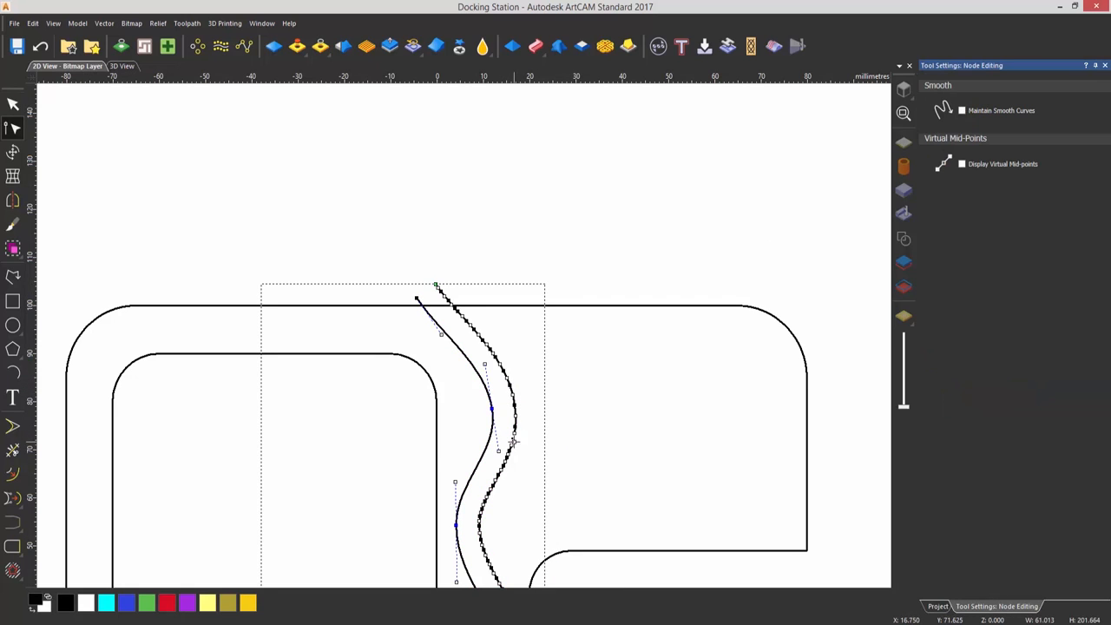
key(c)
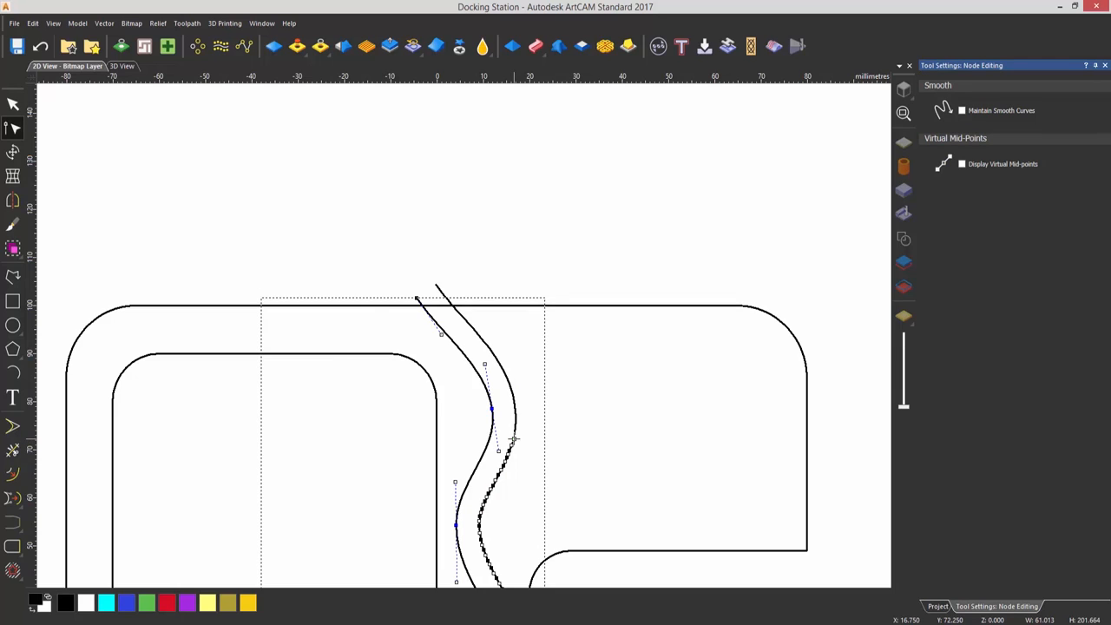
click(522, 389)
click(509, 382)
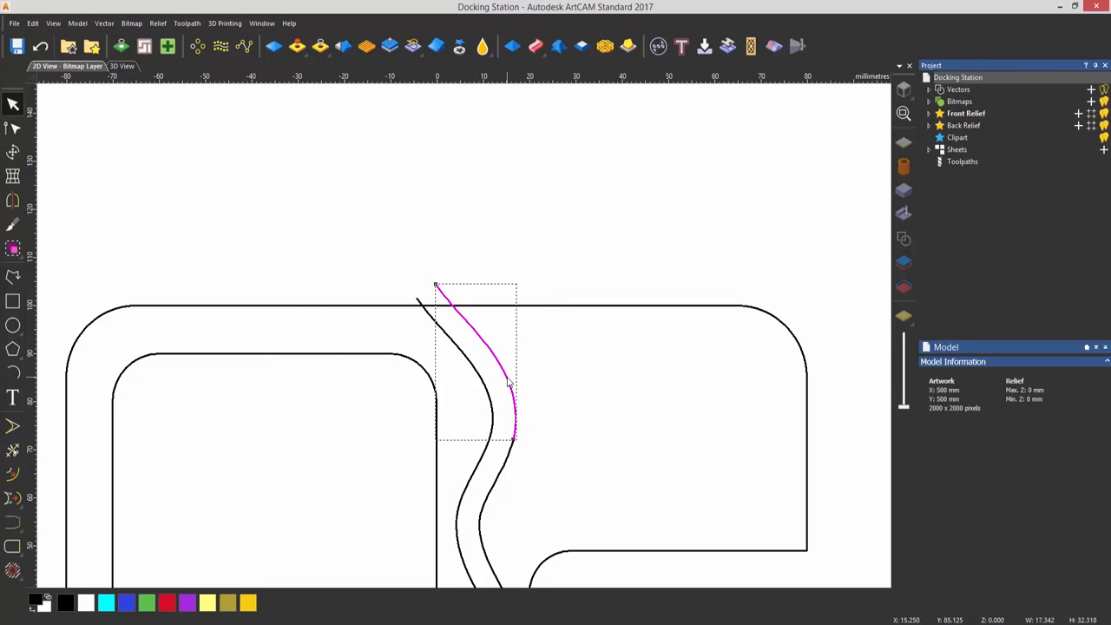
key(Delete)
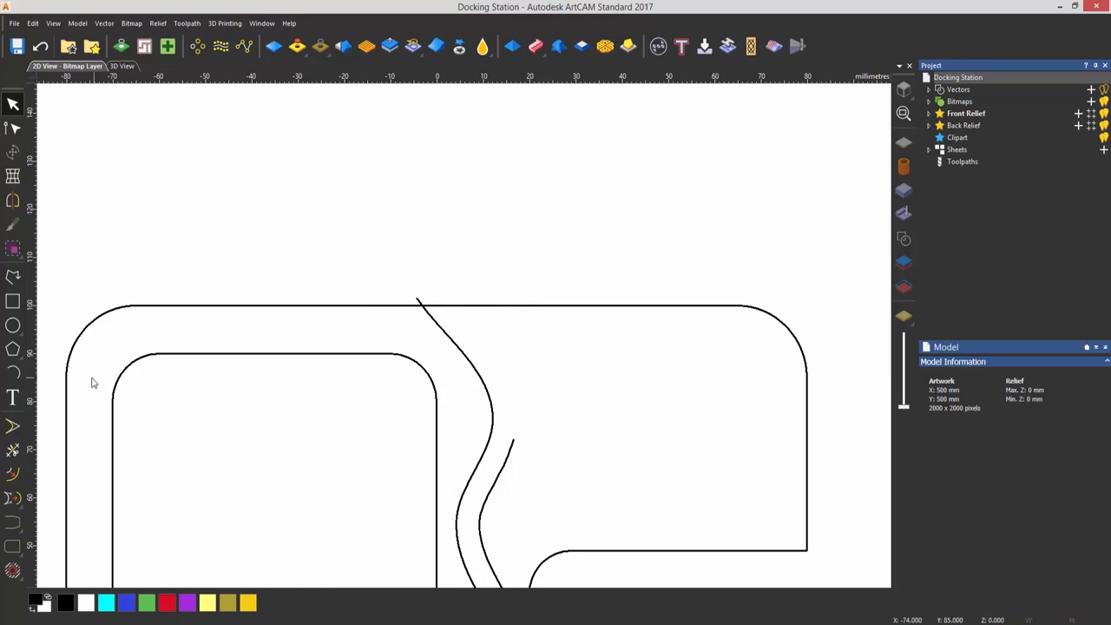
Extend the cut line with a smooth polyline added to it, flaring right across the outline's top edge to about X 35.6, Y 102 mm
click(13, 276)
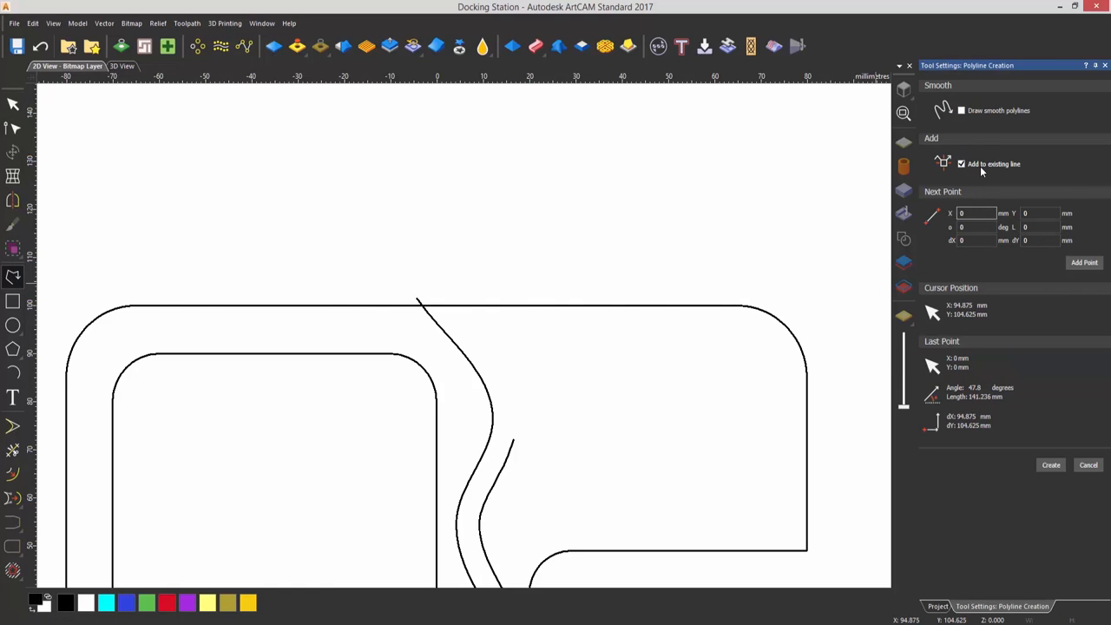
click(962, 112)
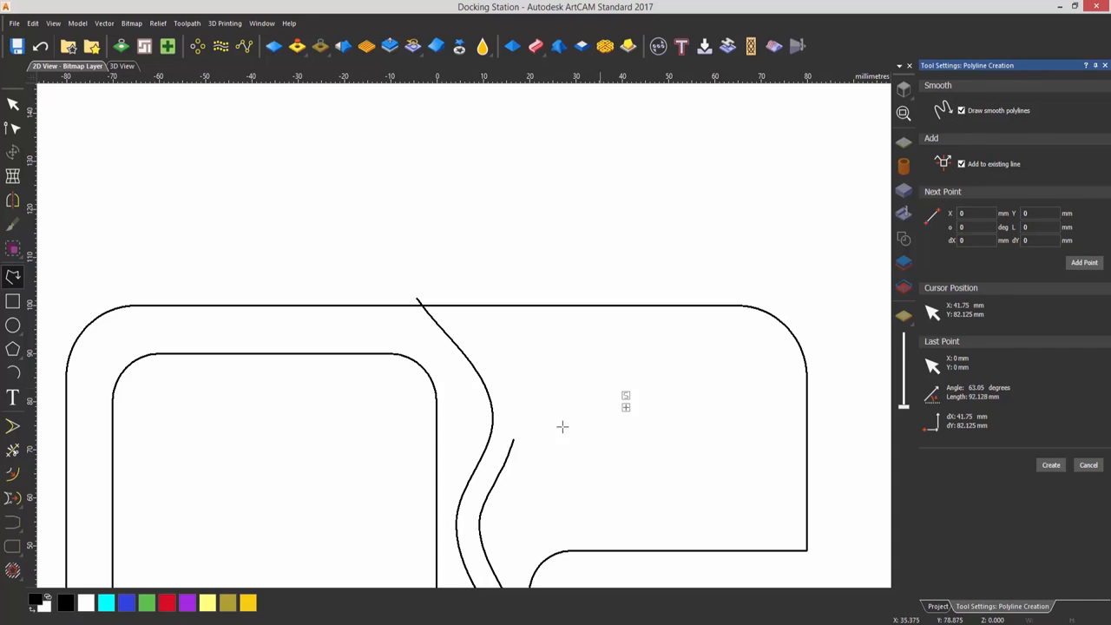
click(513, 441)
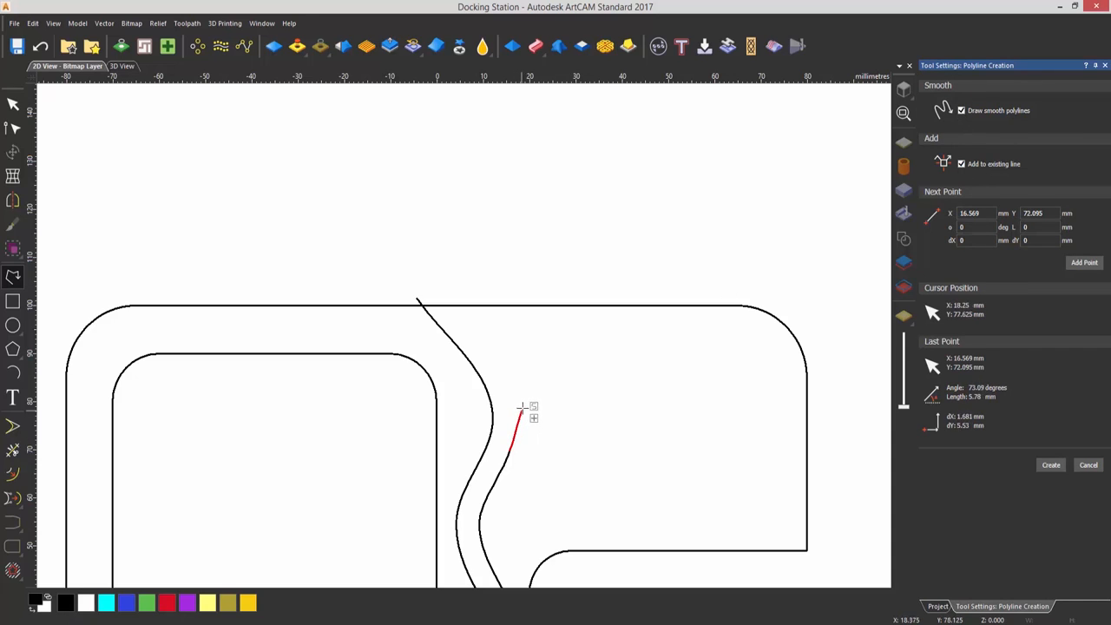
click(514, 361)
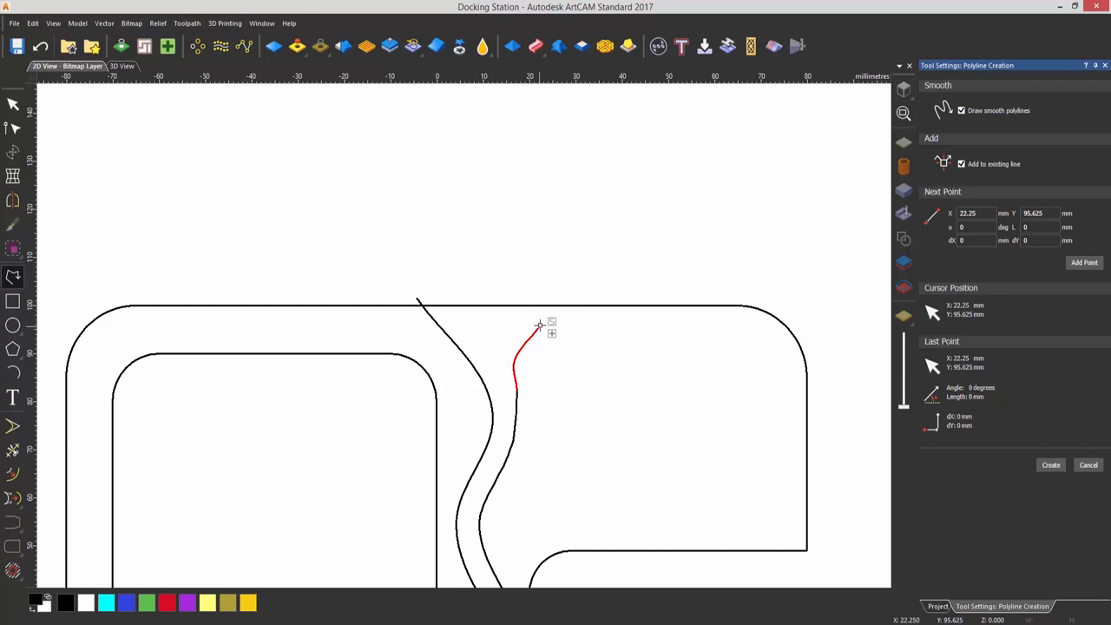
click(603, 294)
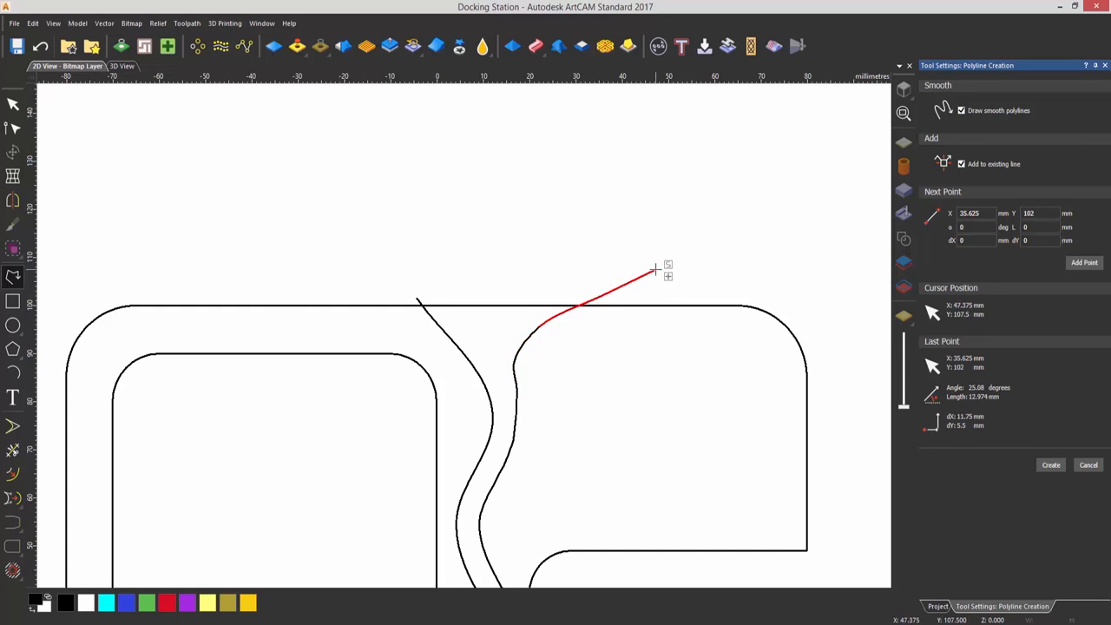
key(Escape)
click(577, 397)
Trim both channel ends back to the outline's top edge and close the channel vector with a line
scroll(576, 401, down, 3)
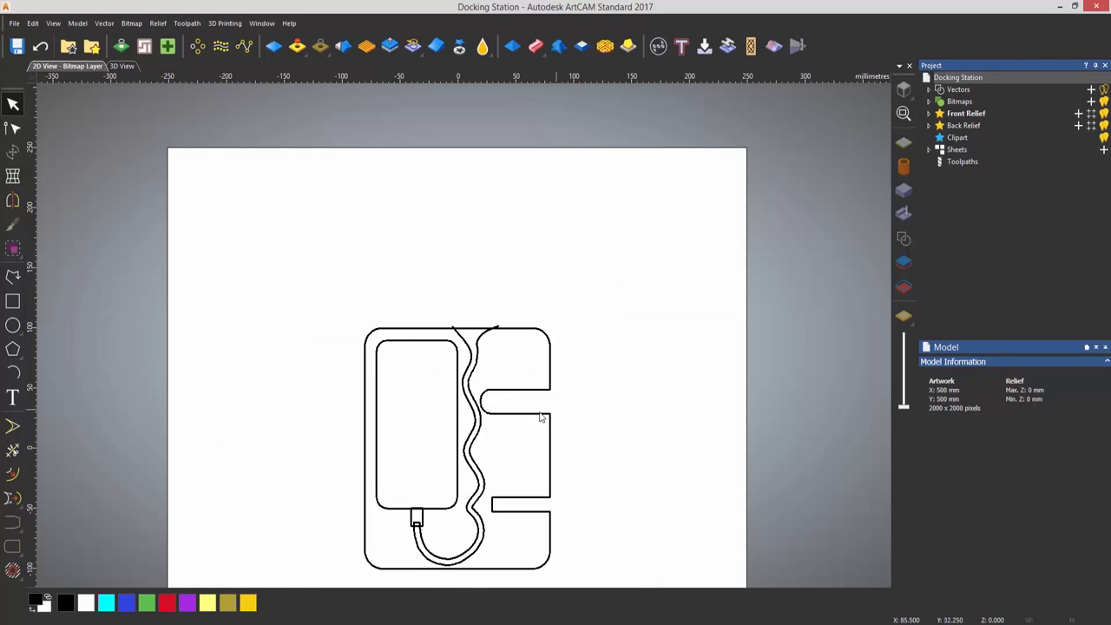
scroll(461, 348, up, 3)
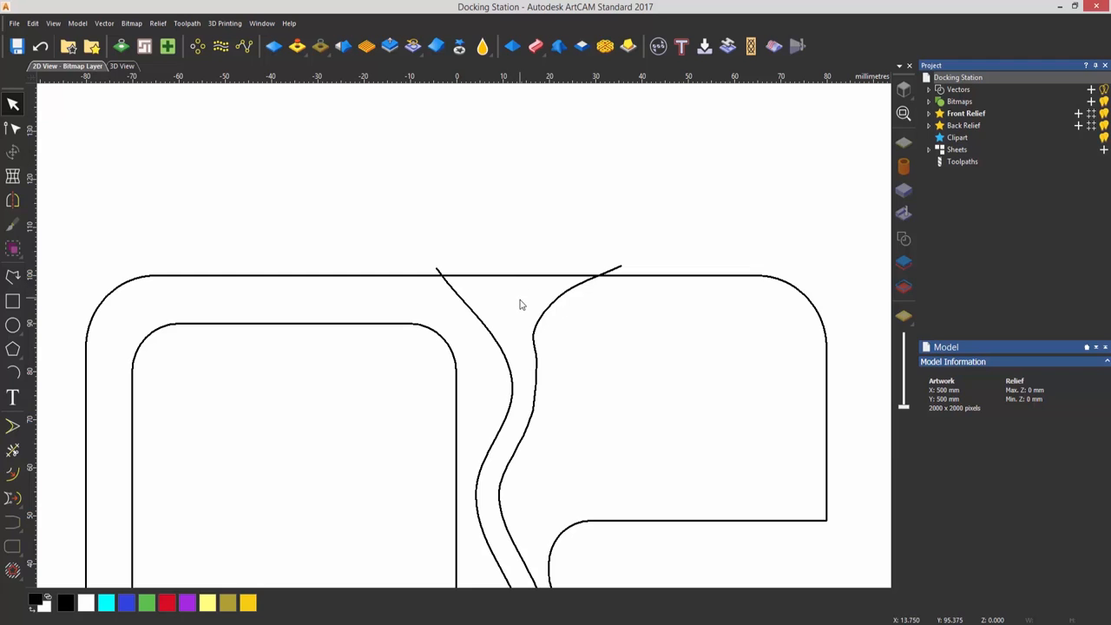
click(543, 313)
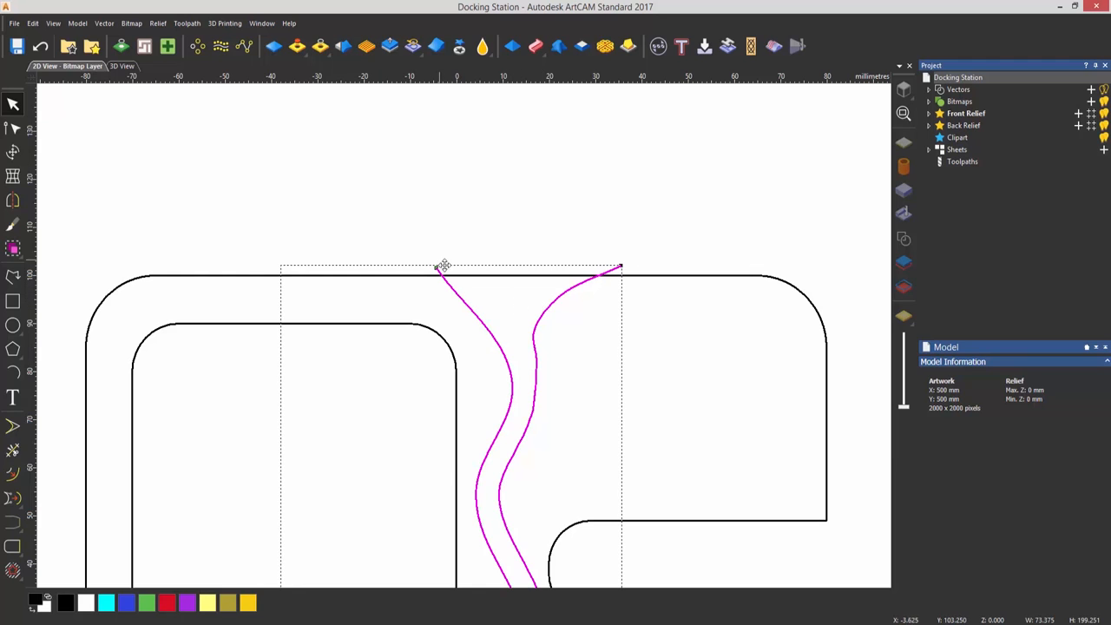
click(13, 451)
click(441, 270)
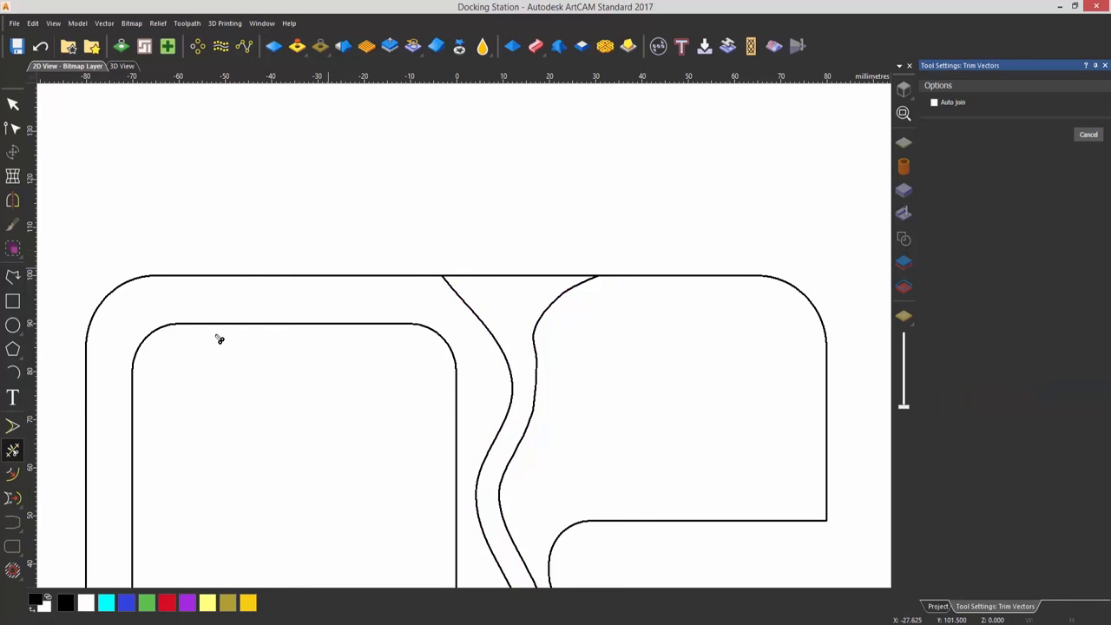
key(Escape)
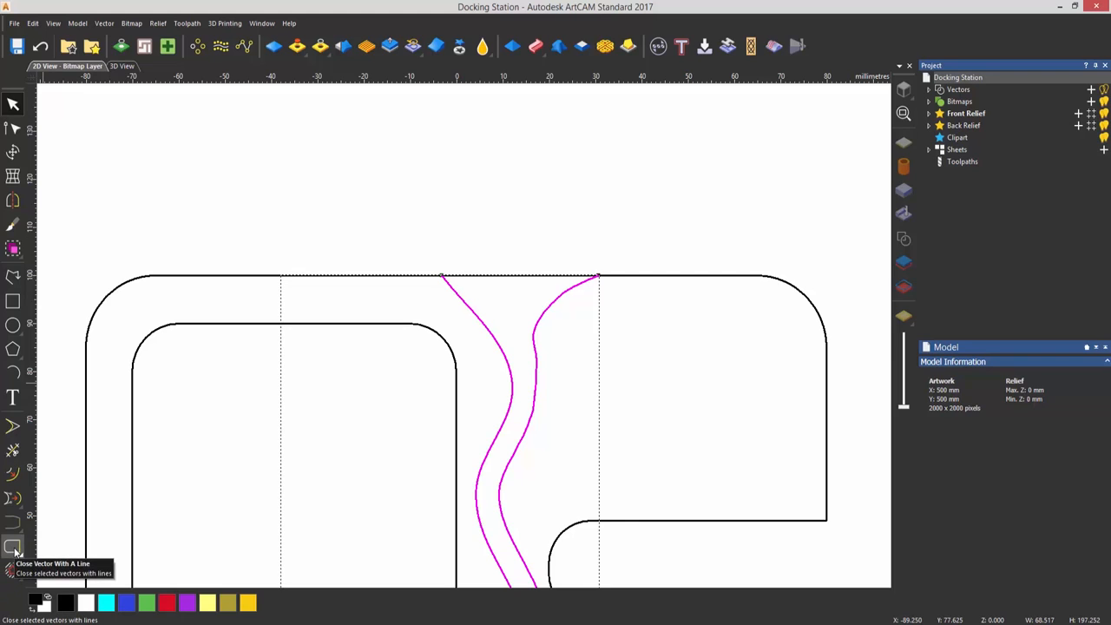
click(13, 548)
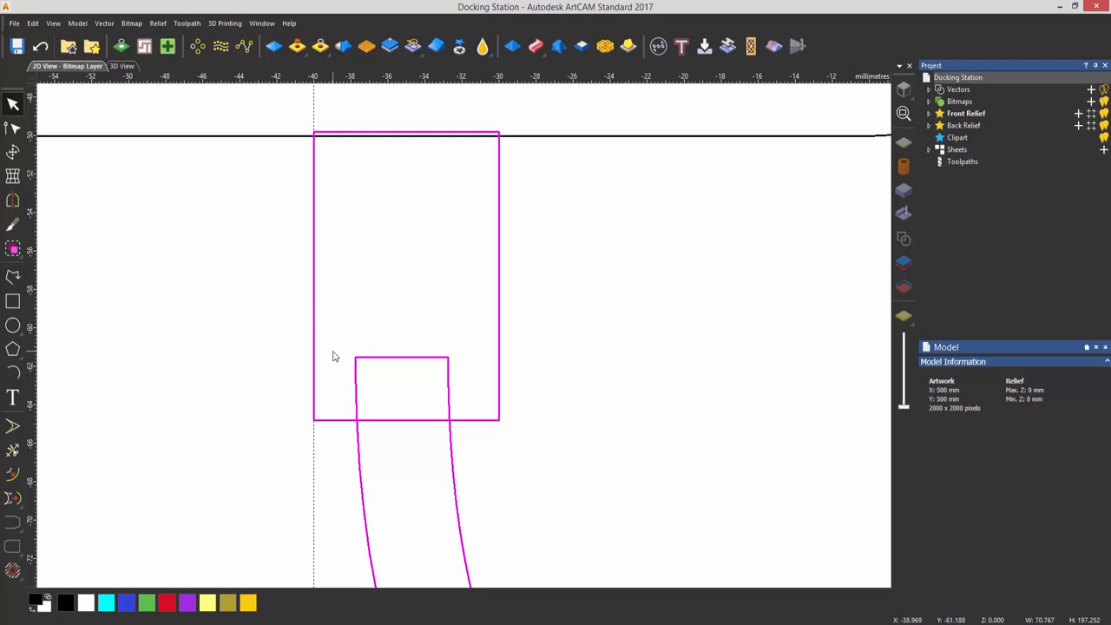
Weld the closed cable channel and the small connector rectangle into a single vector
click(104, 23)
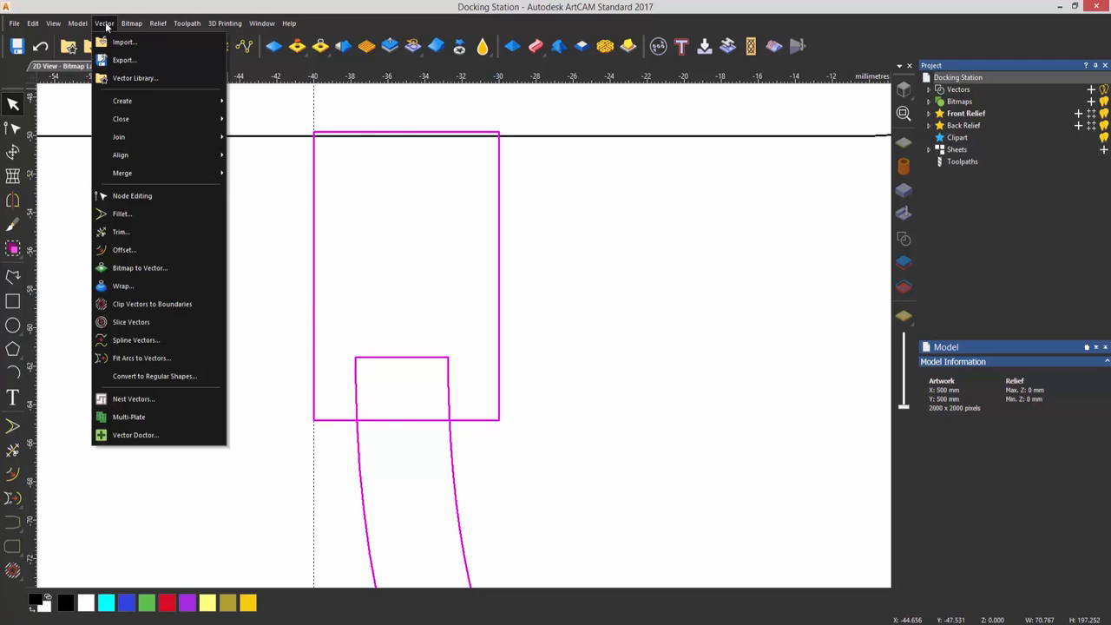
mouse_move(162, 171)
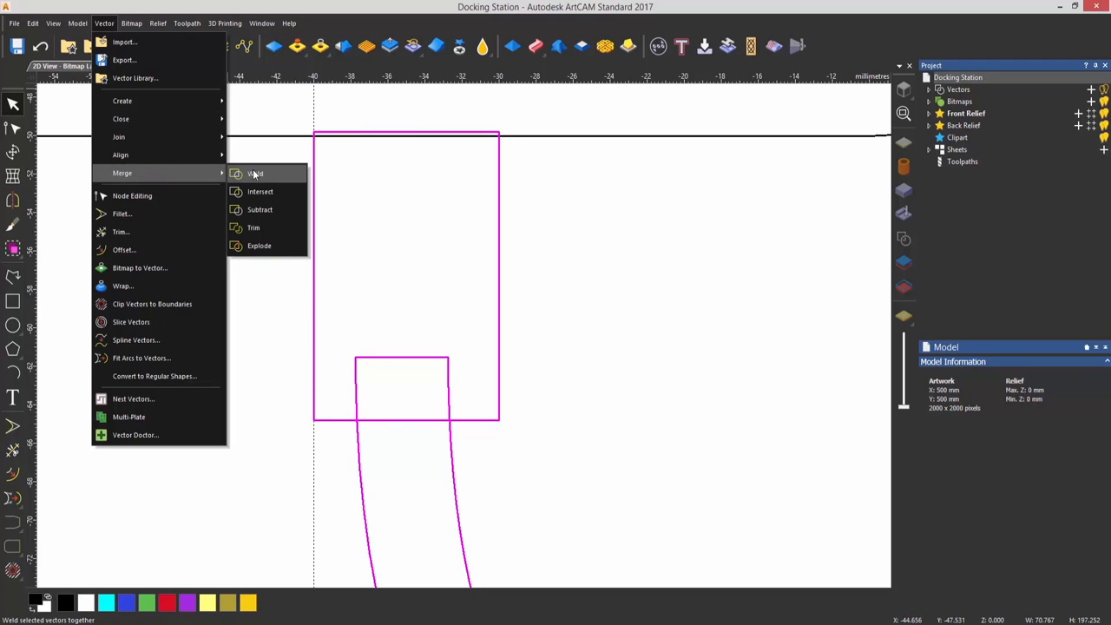
click(256, 174)
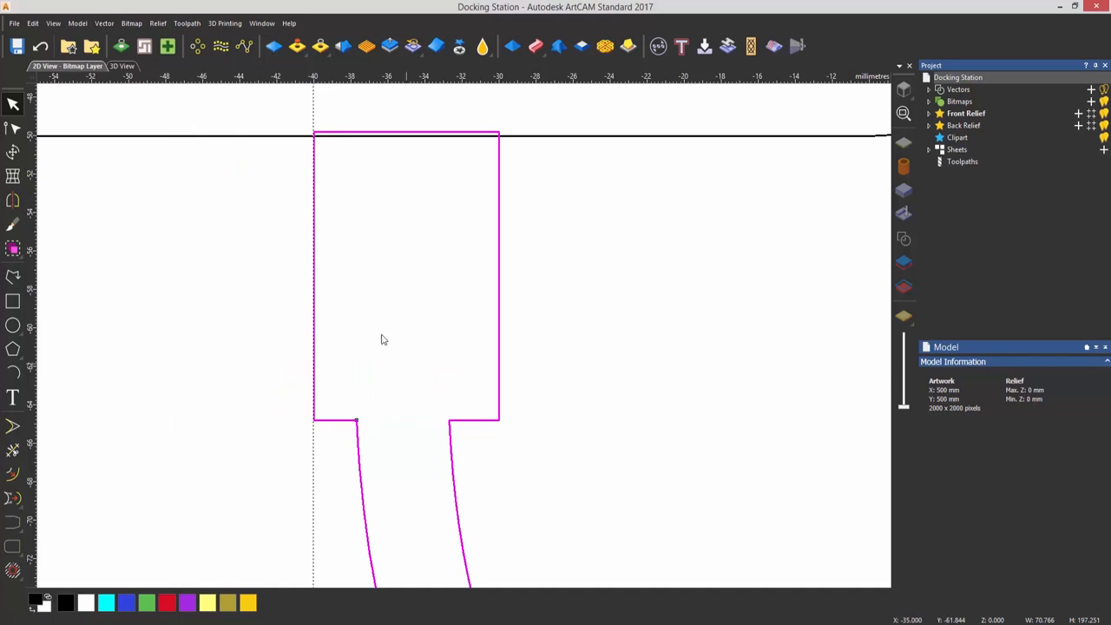
click(583, 414)
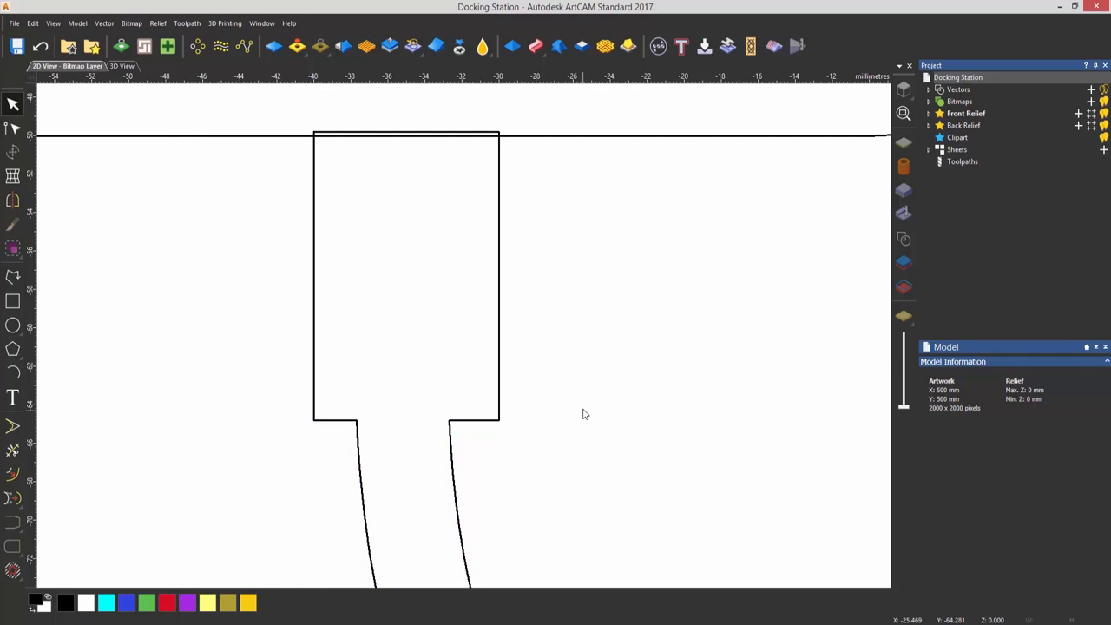
Copy the large rounded phone rectangle and paste the duplicate in place over the original
scroll(545, 379, down, 5)
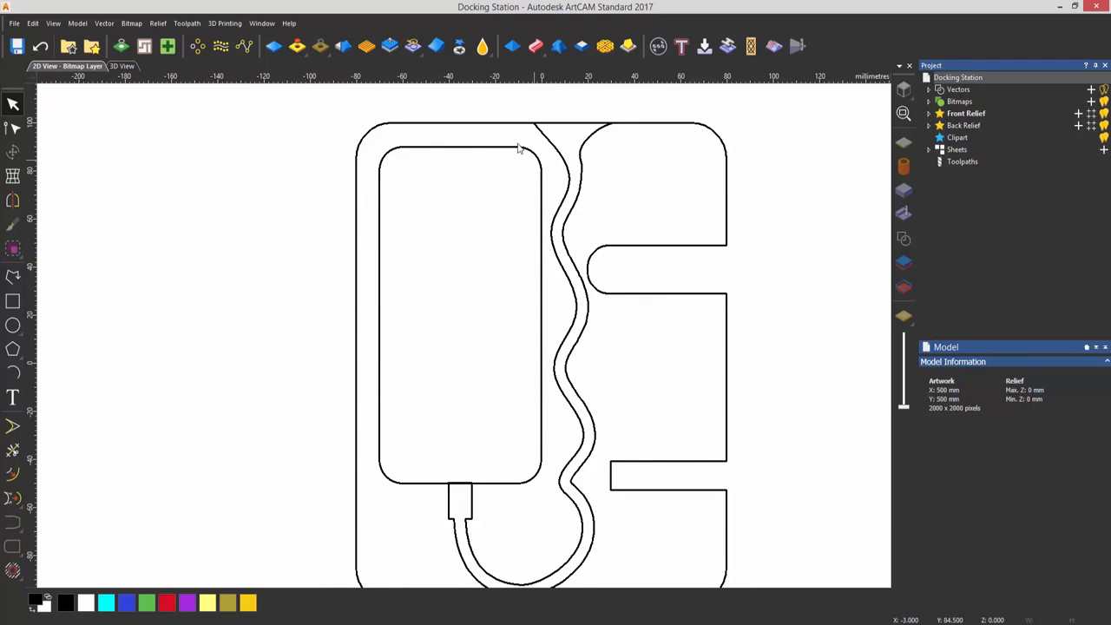
click(414, 487)
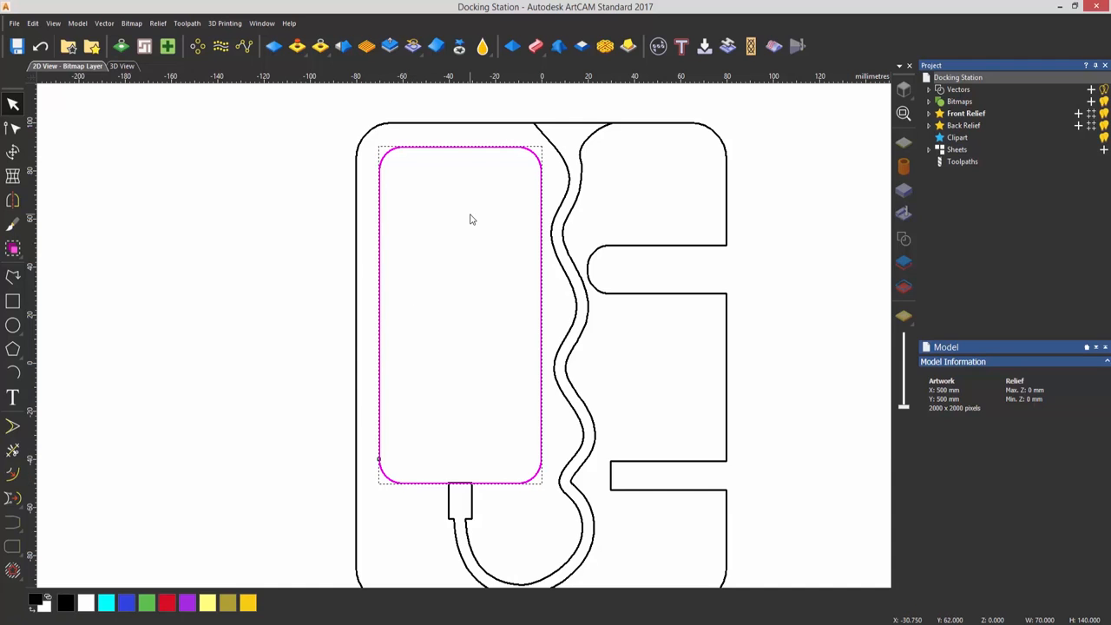
click(33, 24)
mouse_move(63, 107)
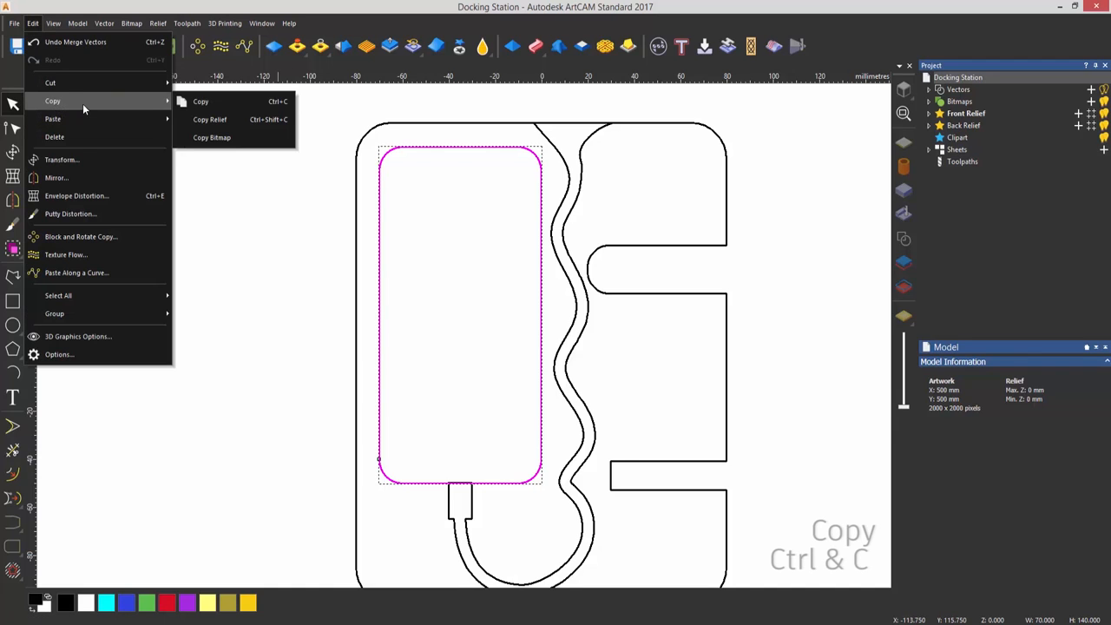
click(233, 104)
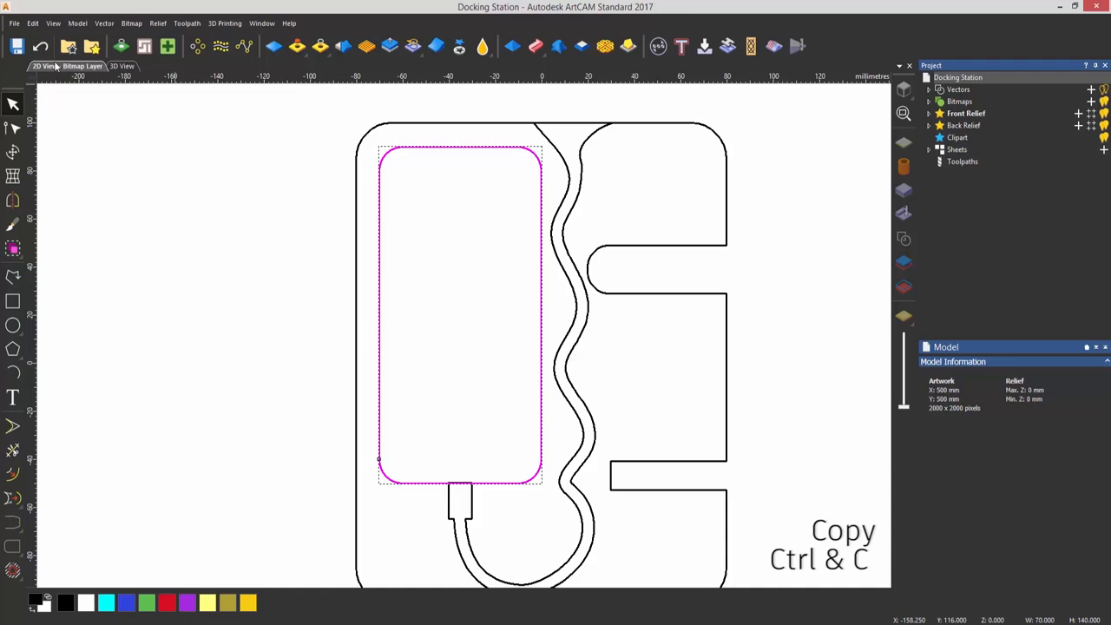
click(39, 23)
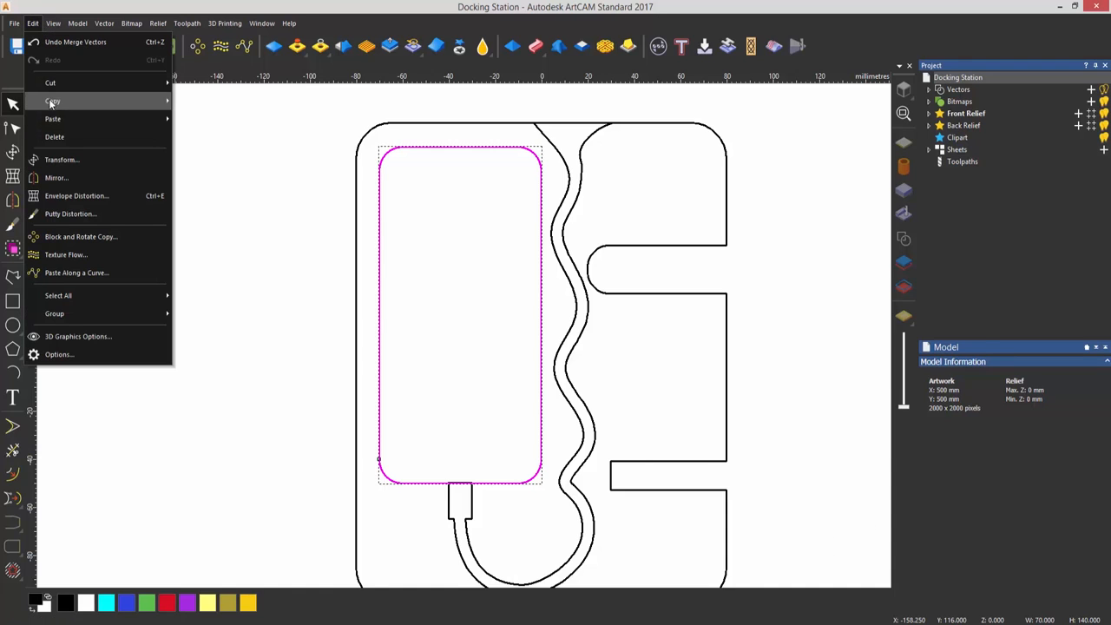
mouse_move(66, 119)
click(214, 121)
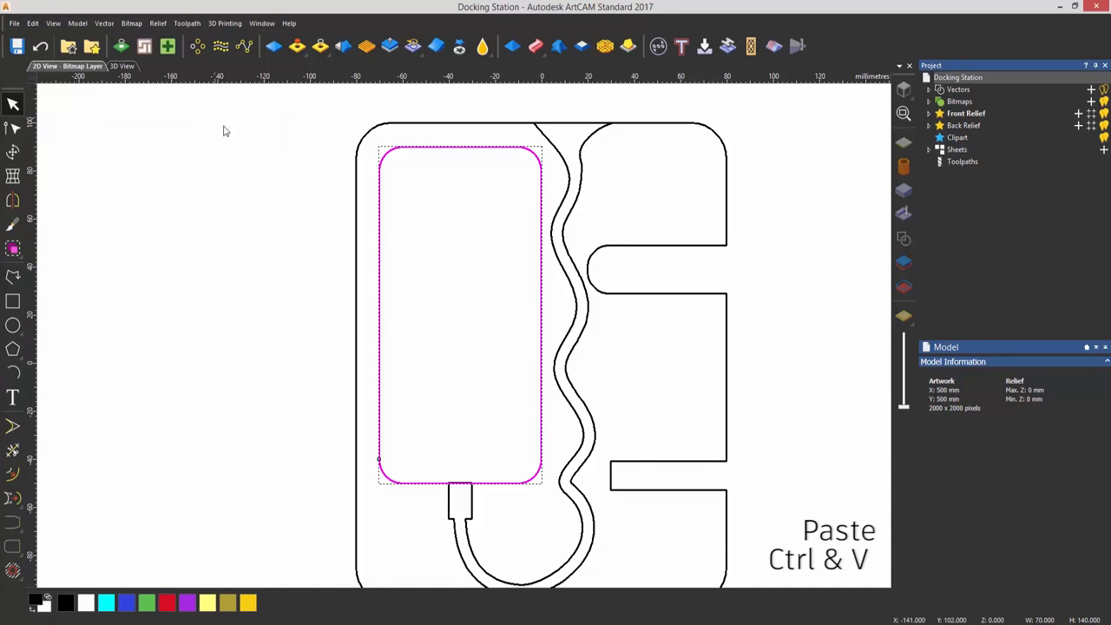
Shorten the pasted phone rectangle with node editing by moving its lower corner nodes up level with the rounded slot's upper edge
click(504, 417)
click(531, 476)
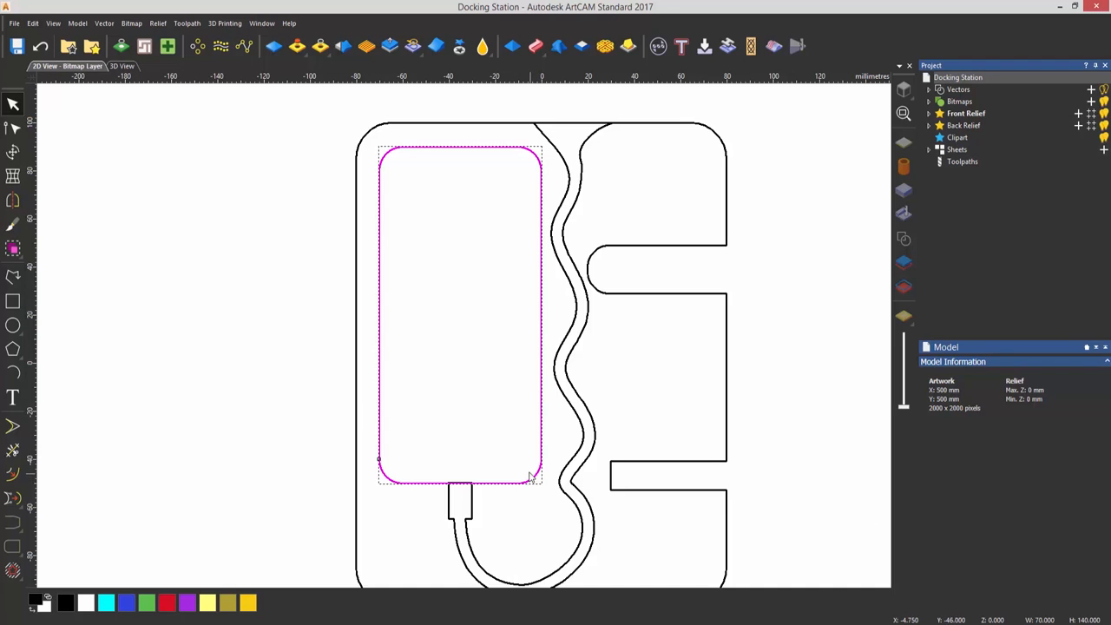
key(n)
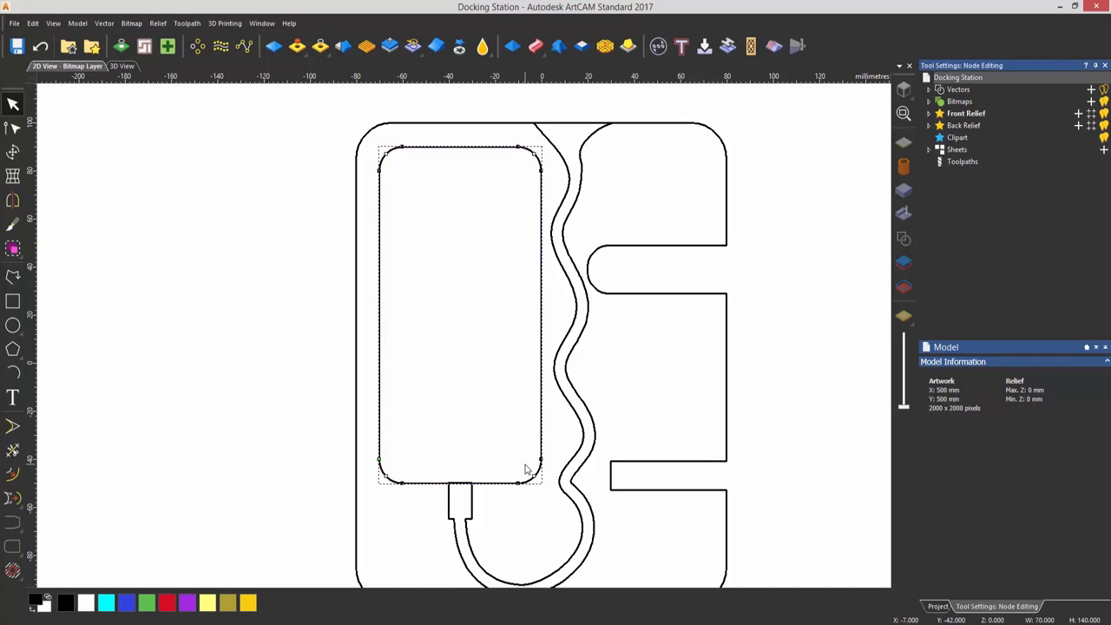
drag(365, 449, 553, 497)
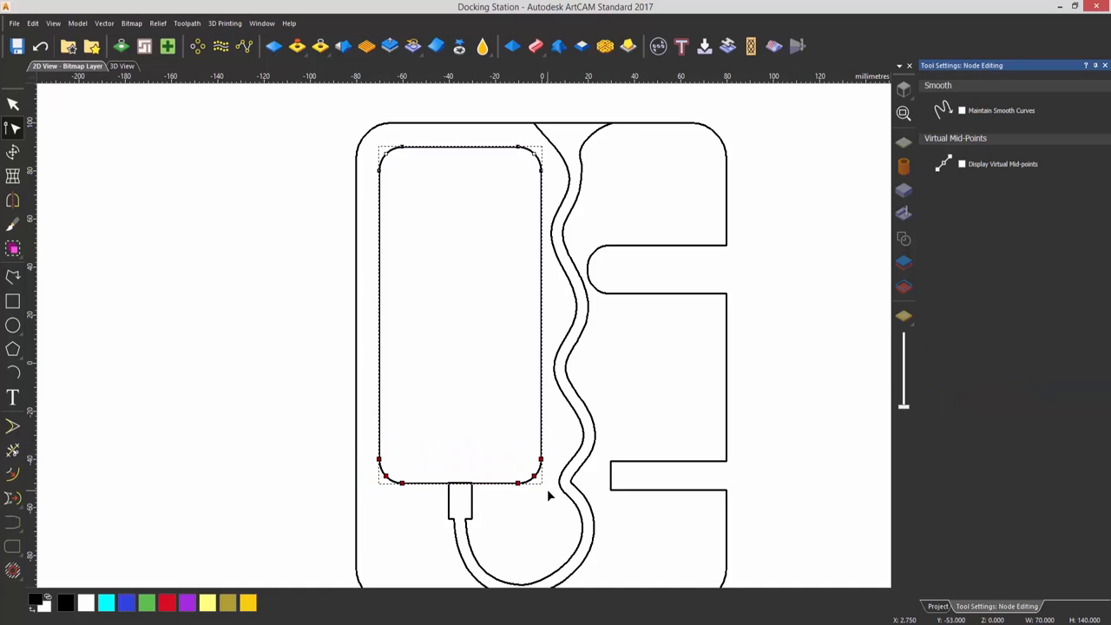
drag(516, 483, 518, 246)
key(Escape)
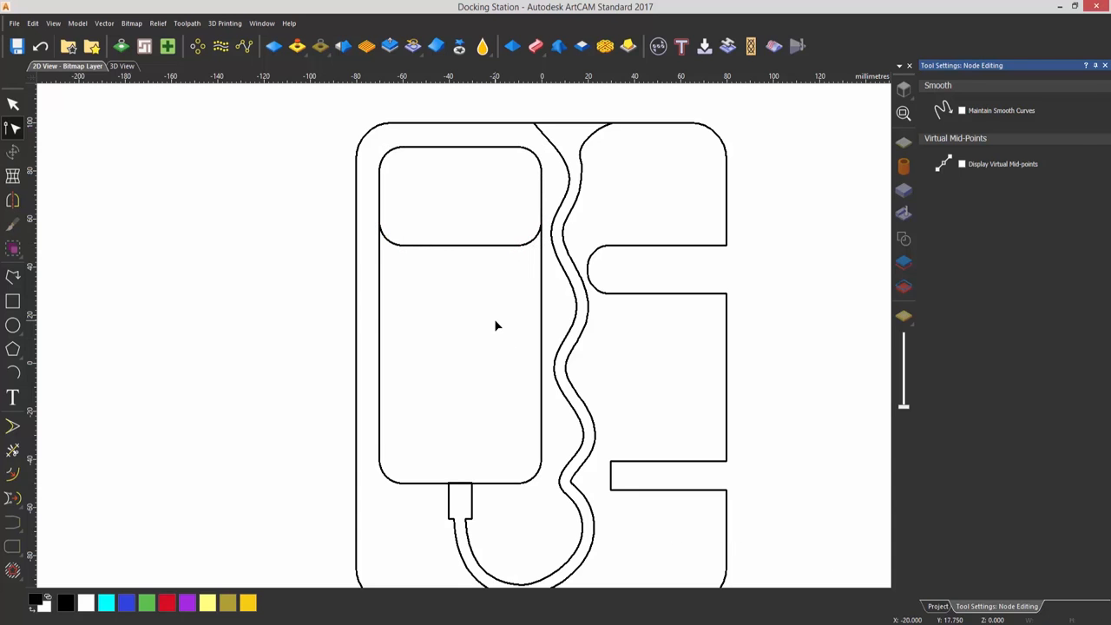